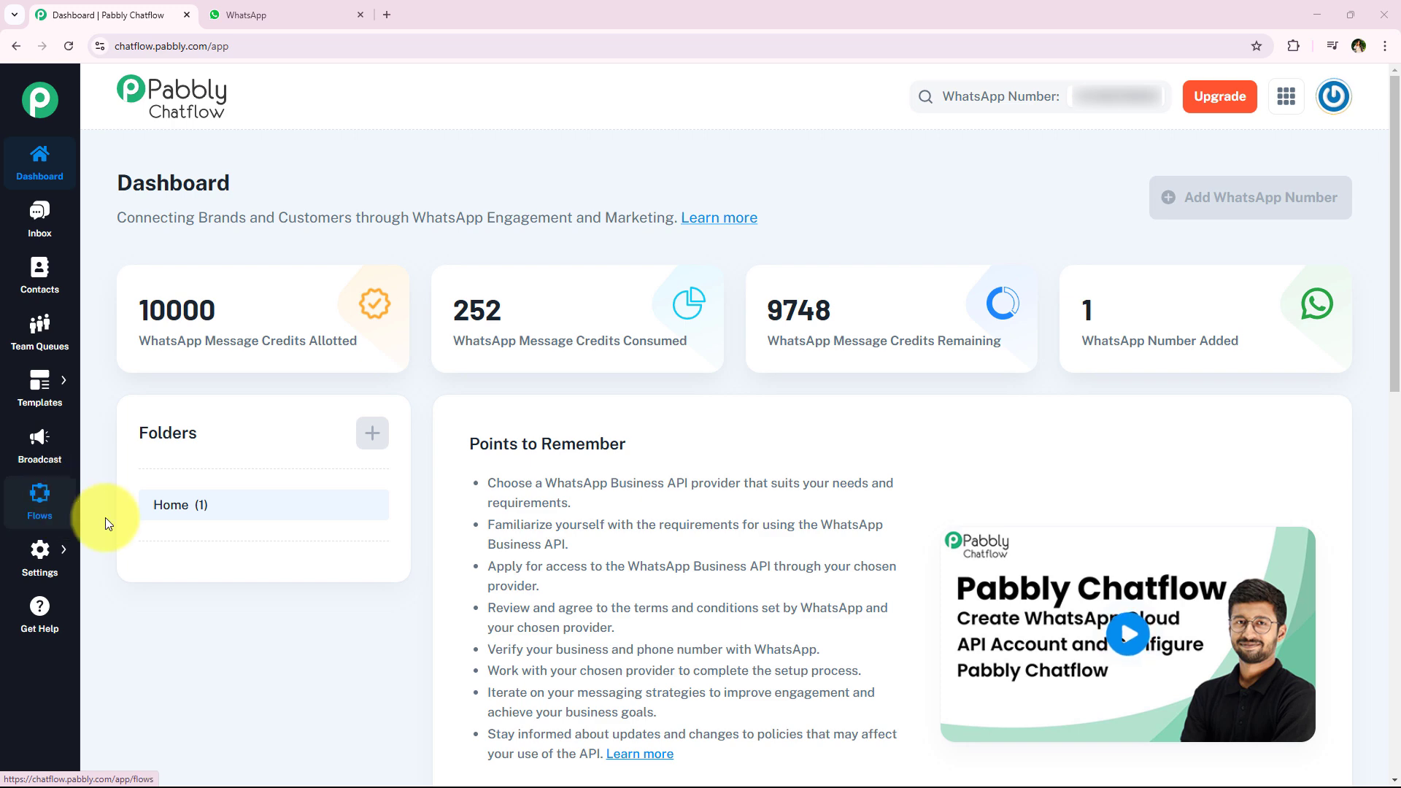
# Create a new flow in the Flow Builder
pyautogui.click(43, 501)
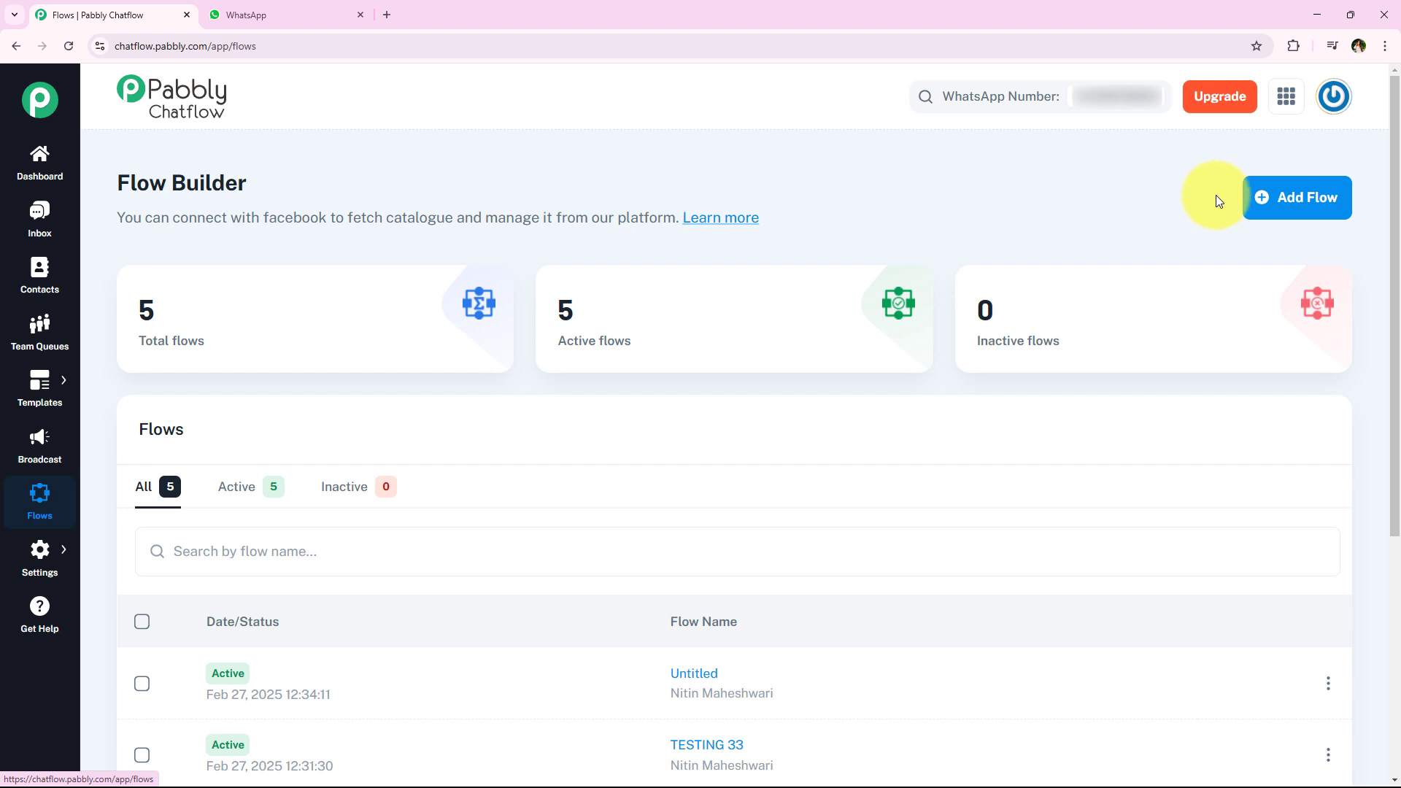
pyautogui.click(1271, 214)
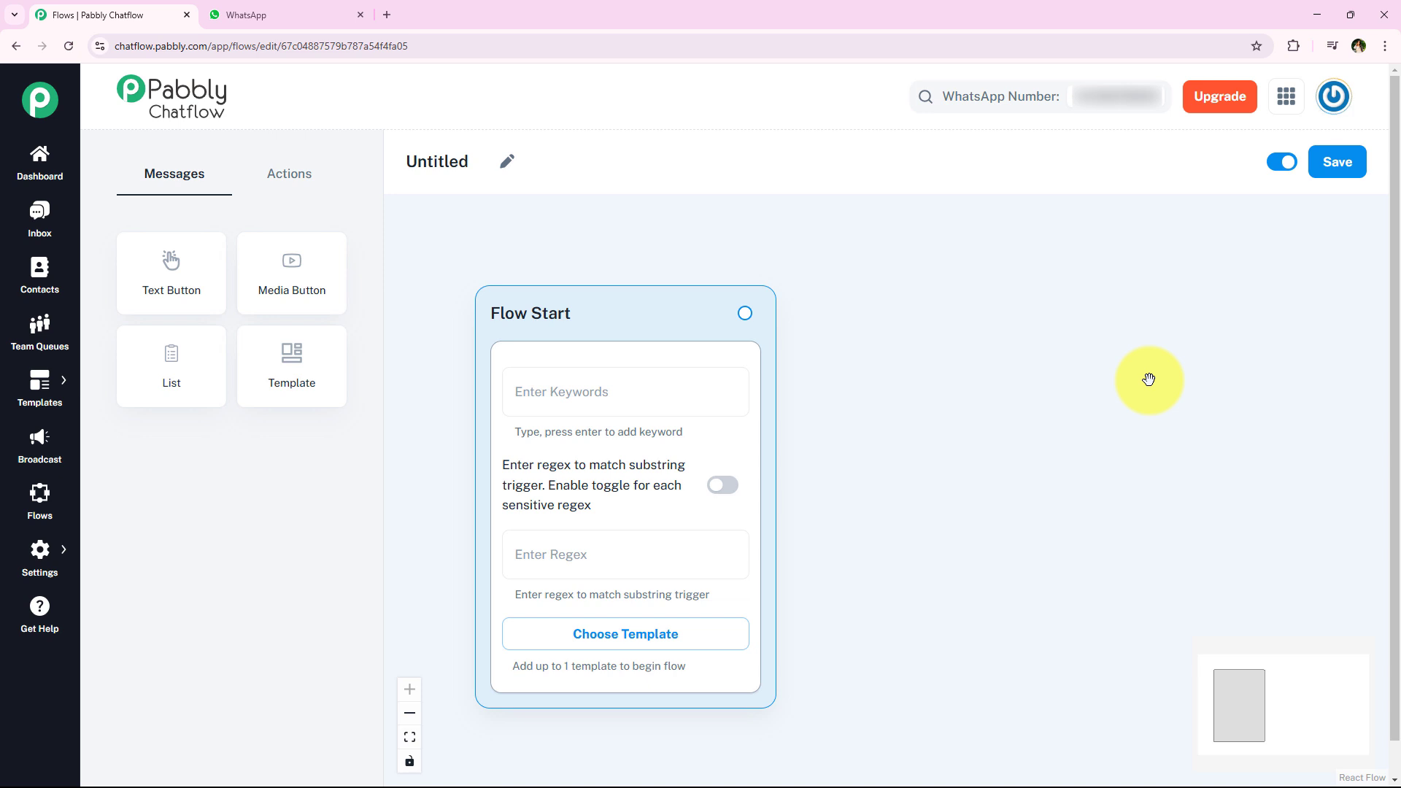
pyautogui.scroll(-1, 485, 394)
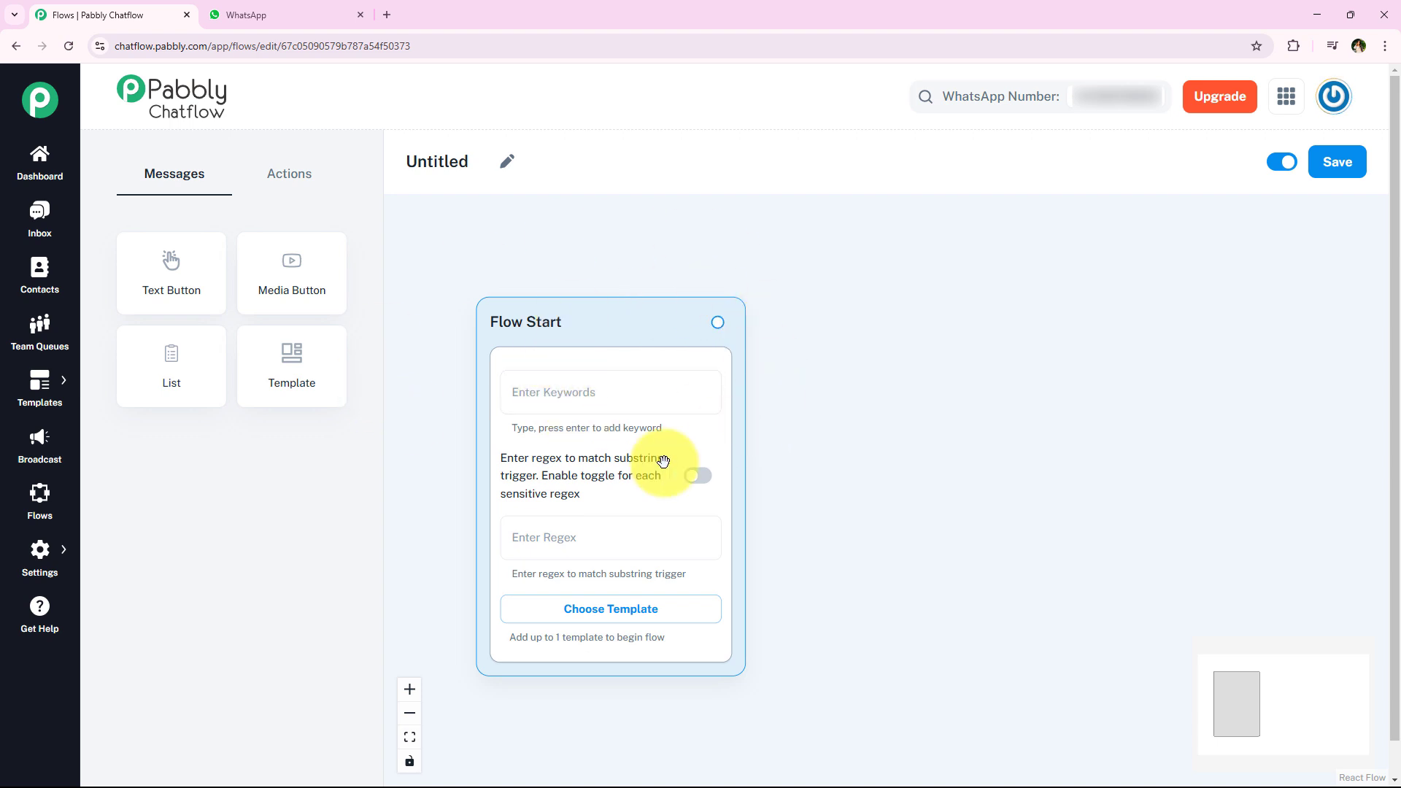
# Add the trigger keywords Hey, Hi and Hello to the Flow Start node
pyautogui.click(614, 393)
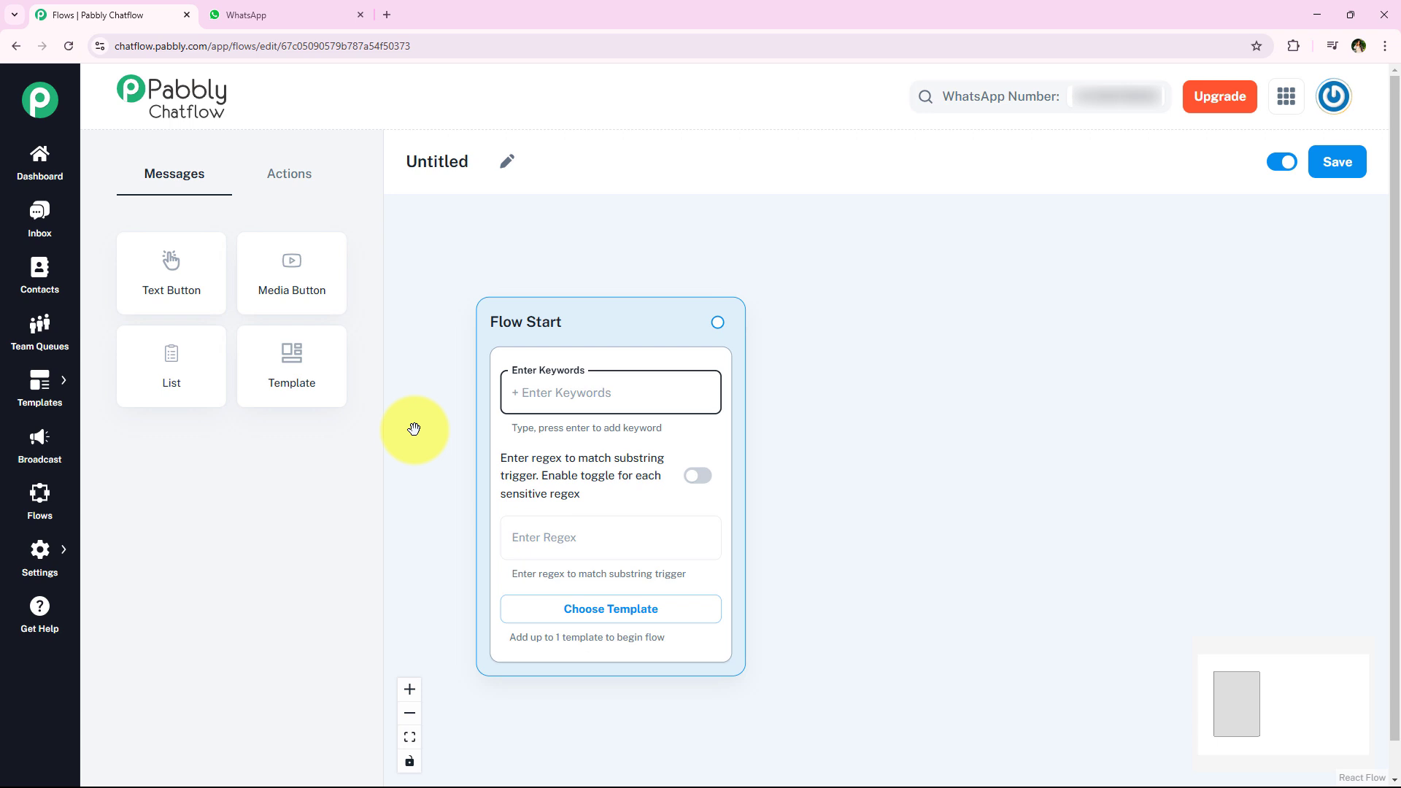
pyautogui.write('Hey')
pyautogui.press('Return')
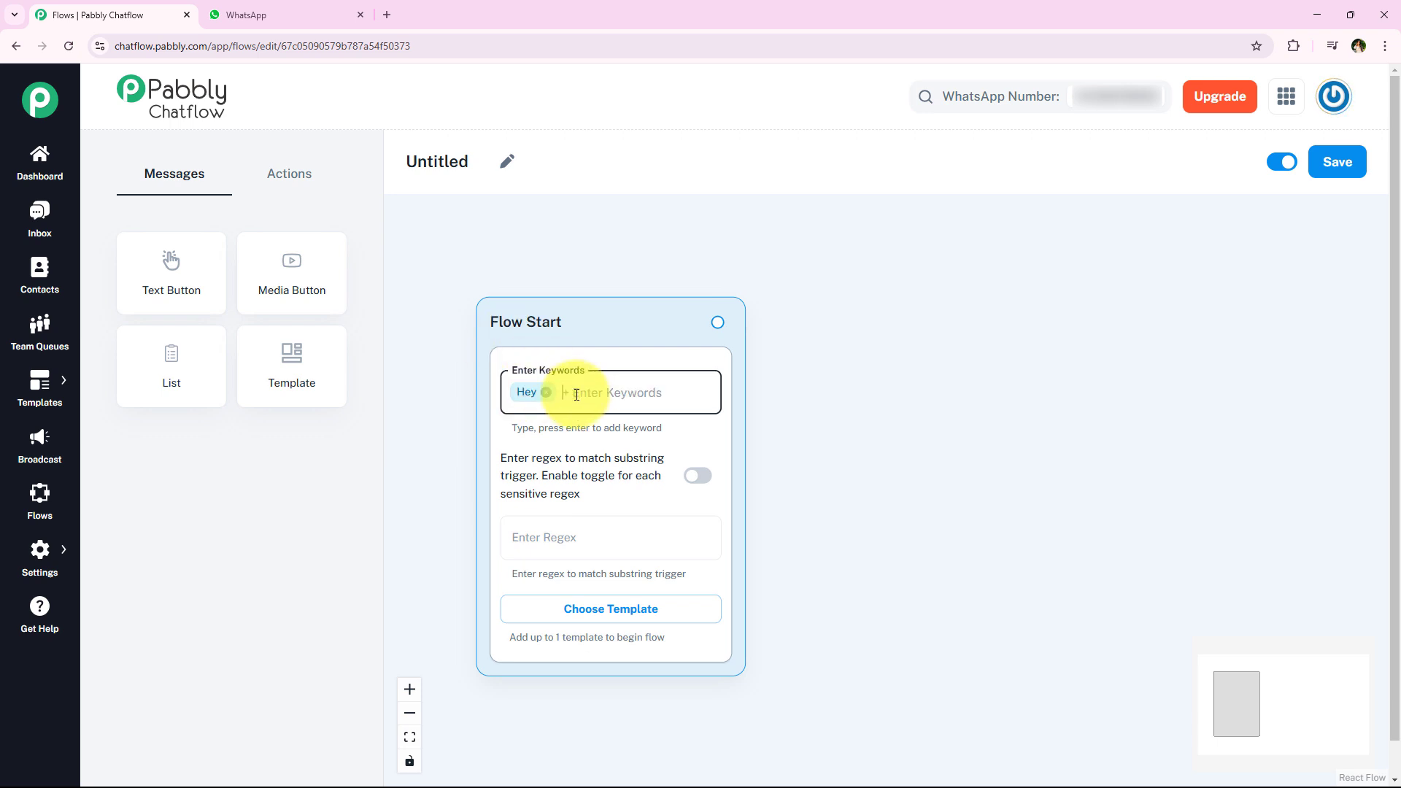
pyautogui.write('Hi')
pyautogui.press('Return')
pyautogui.write('Hello')
pyautogui.press('Return')
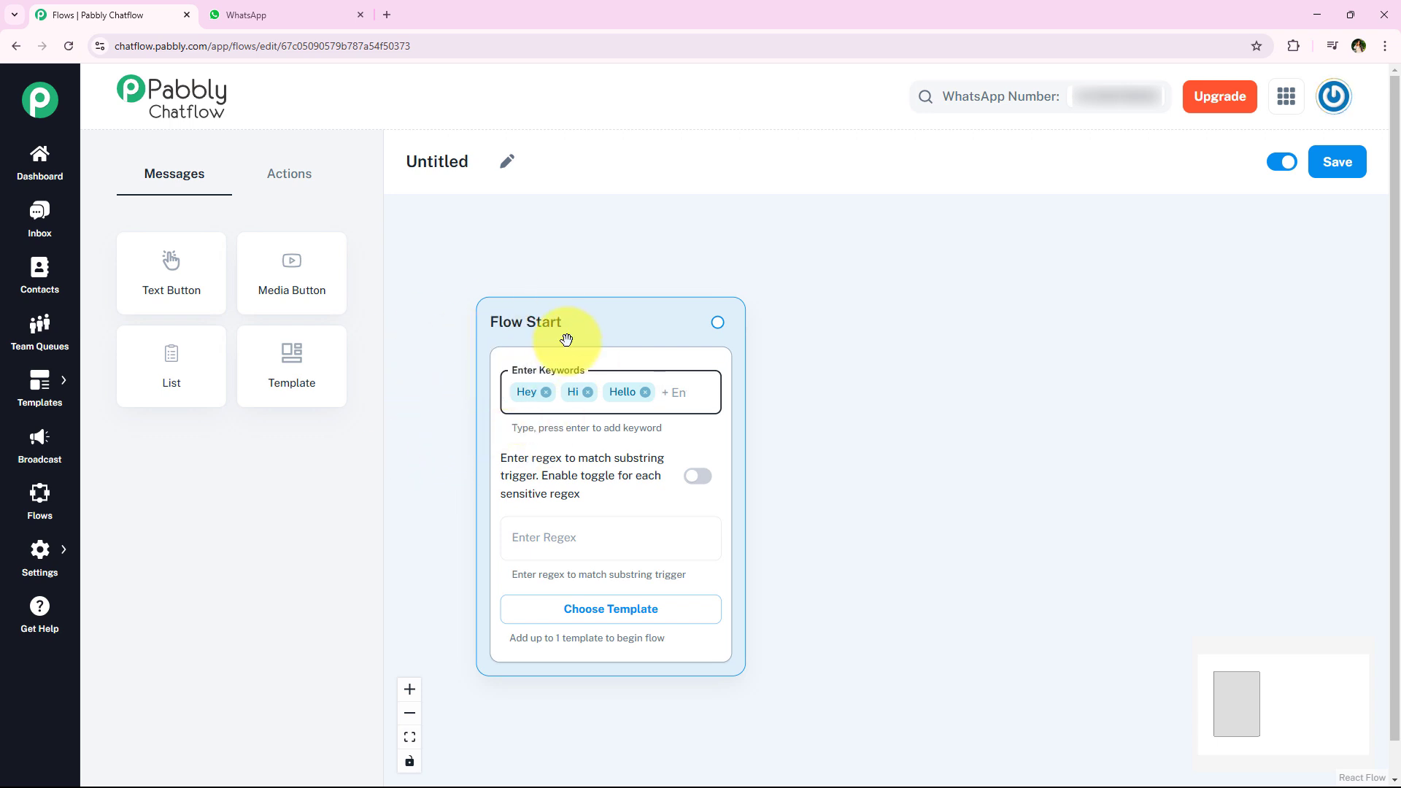
# Enable the sensitive regex option in the Flow Start node and set the regex to \b(interested|purchase|java|buy)\b
pyautogui.moveTo(567, 340); pyautogui.dragTo(560, 306)
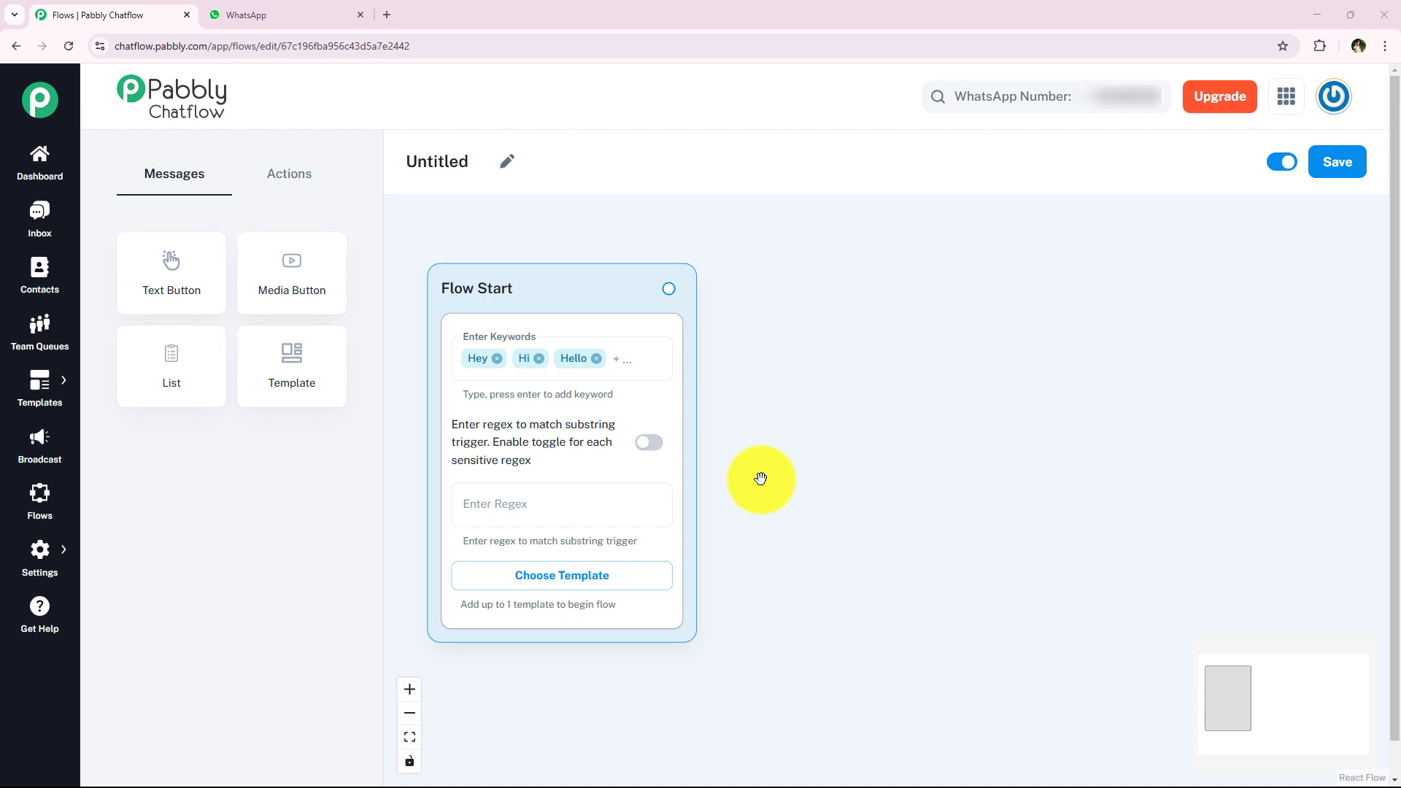
pyautogui.click(648, 443)
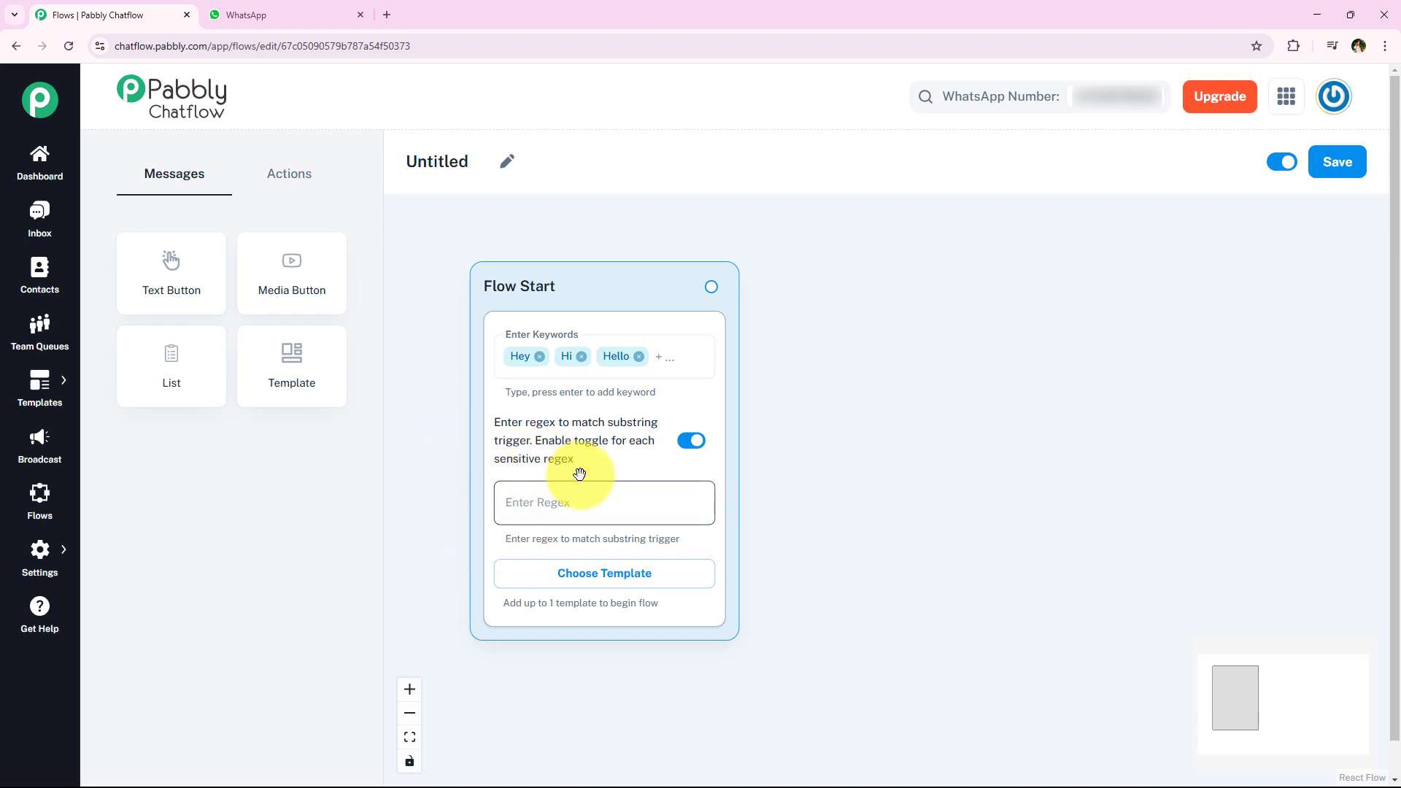
pyautogui.click(571, 497)
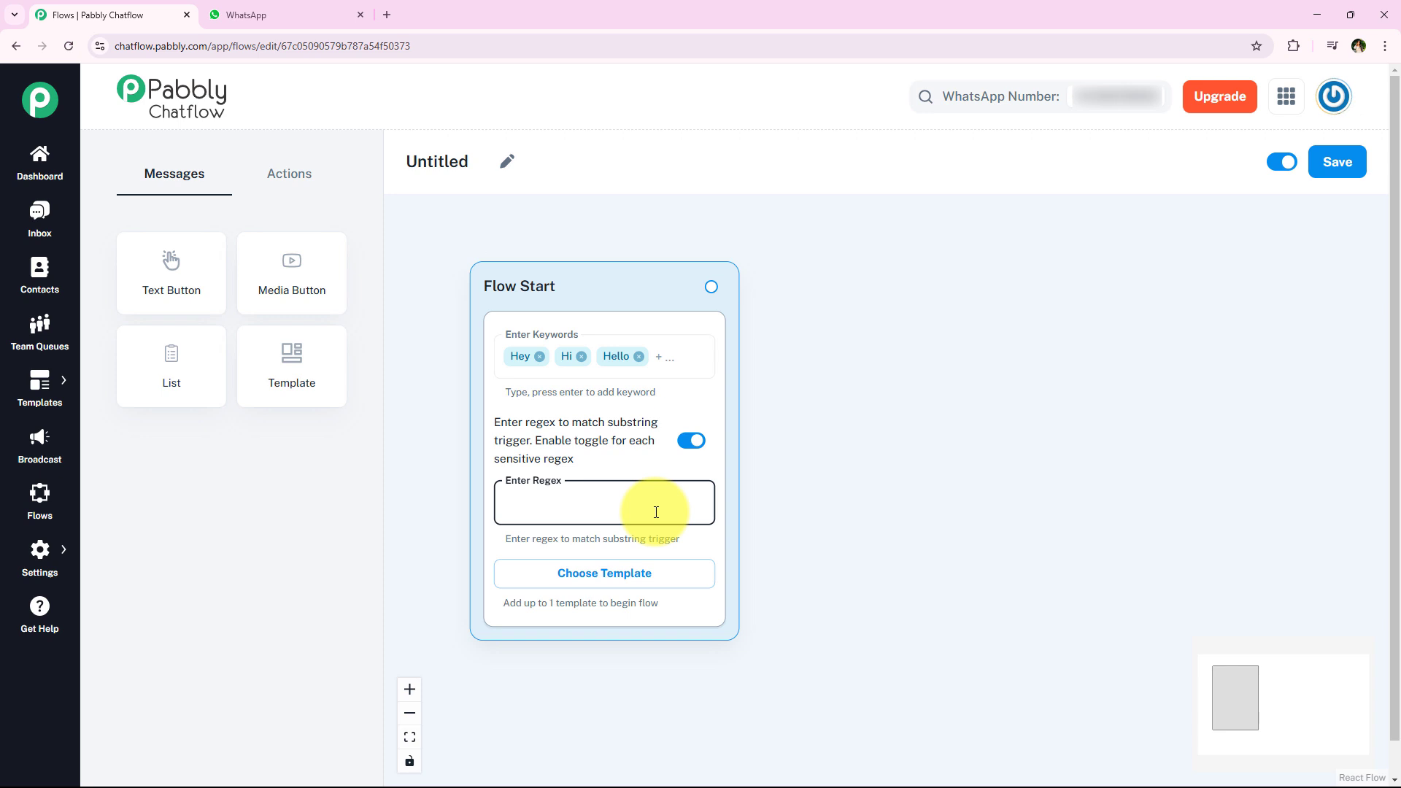
pyautogui.write('\\b(interested|purchase|java|buy)\\b')
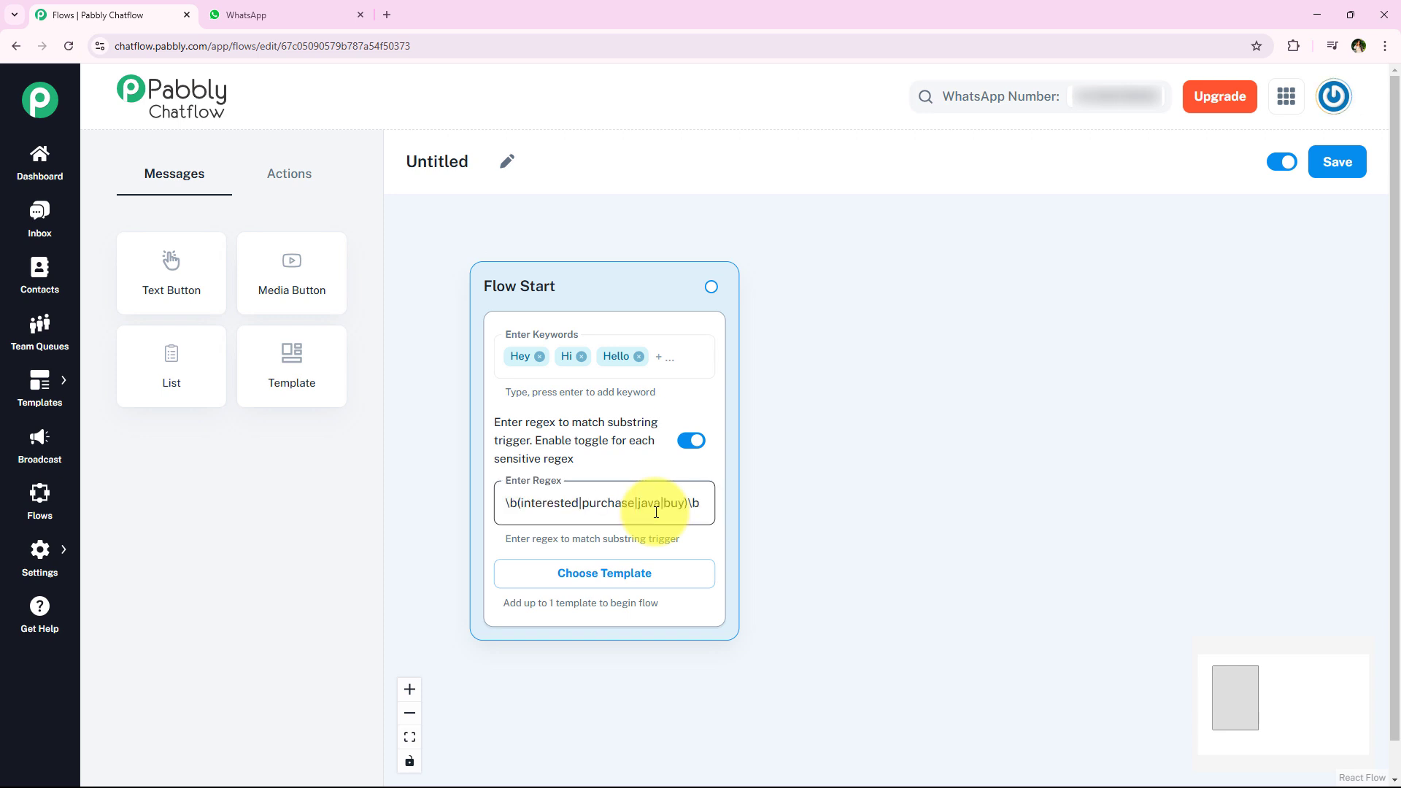
pyautogui.click(519, 536)
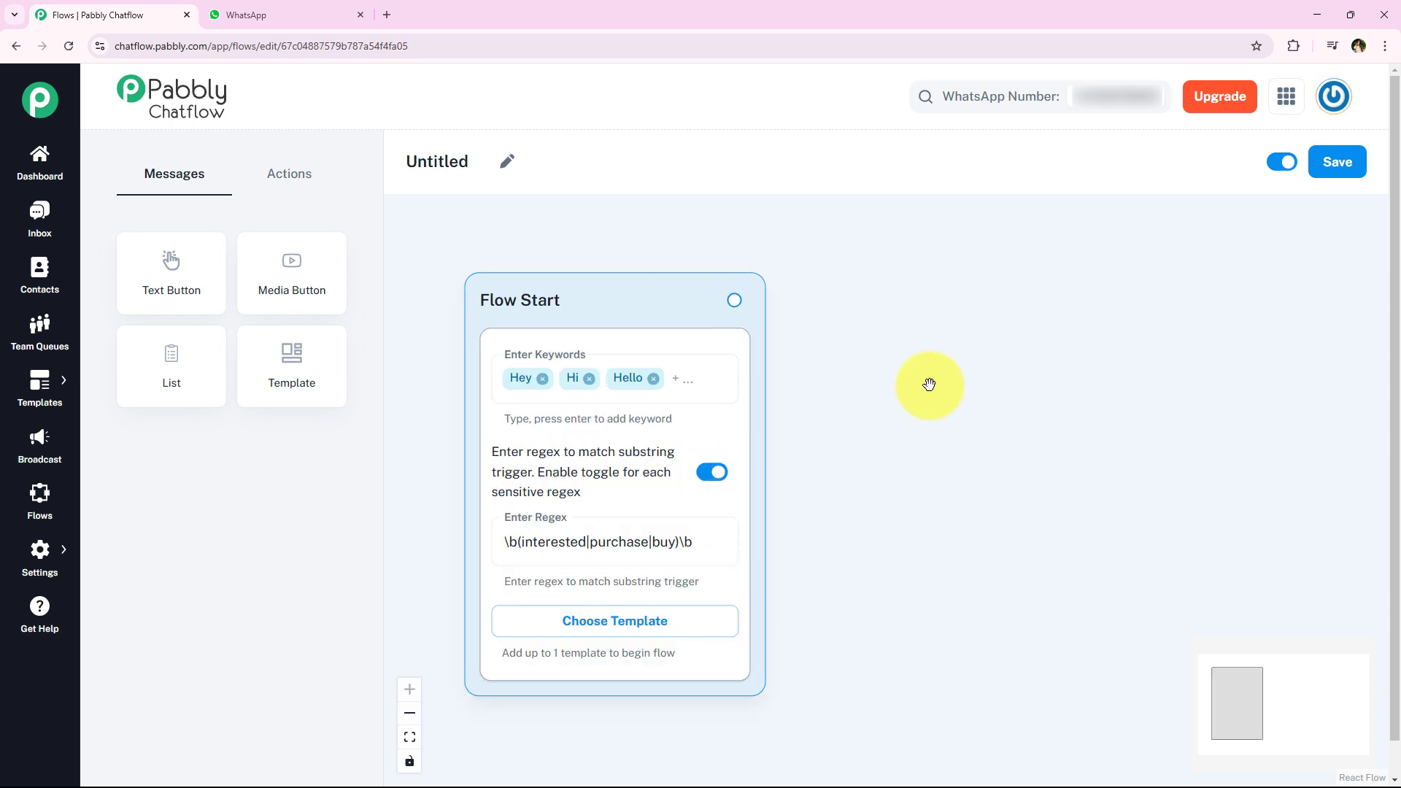
# Add an Ask Question node beside the Flow Start node and connect Flow Start to it
pyautogui.scroll(-1, 904, 558)
pyautogui.scroll(1, 906, 558)
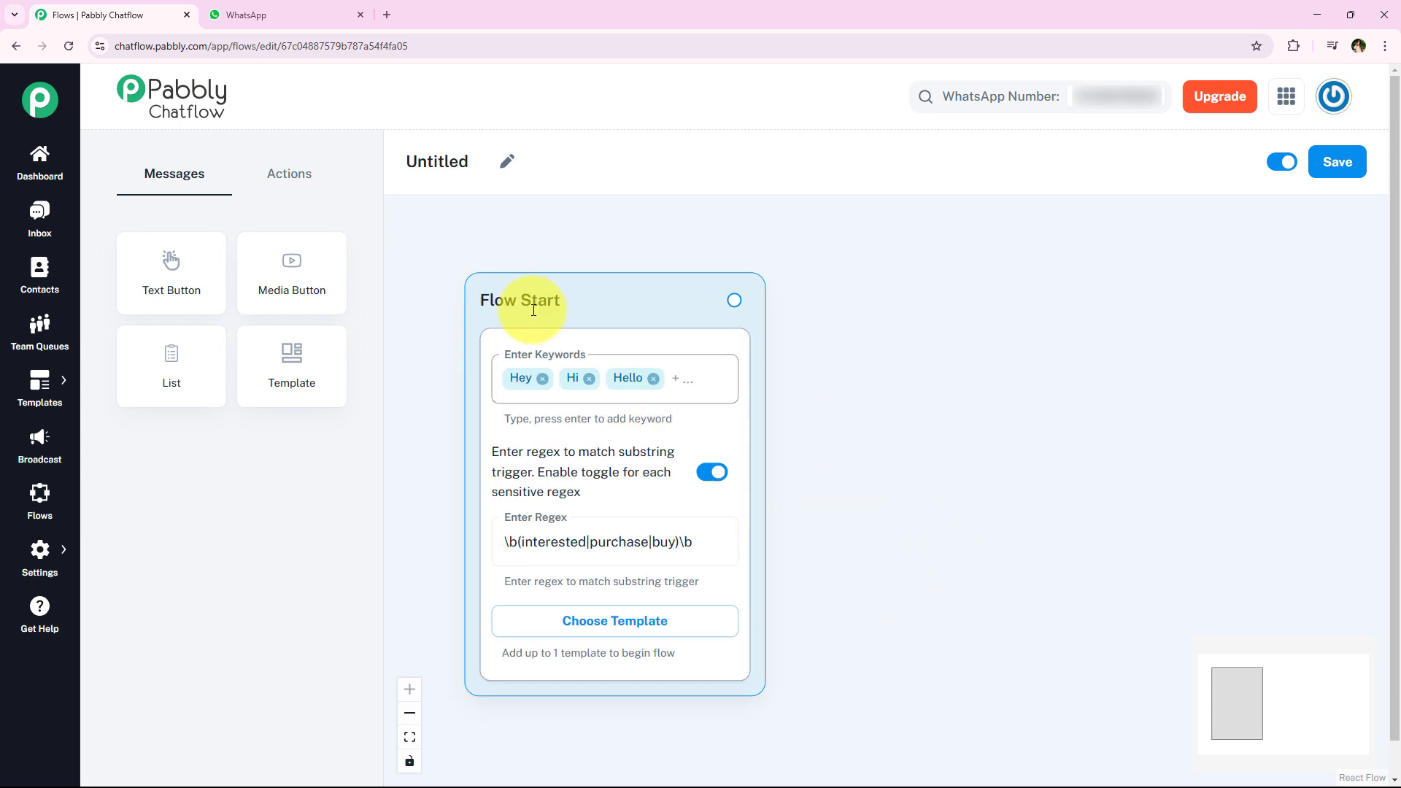
pyautogui.click(299, 176)
pyautogui.click(217, 174)
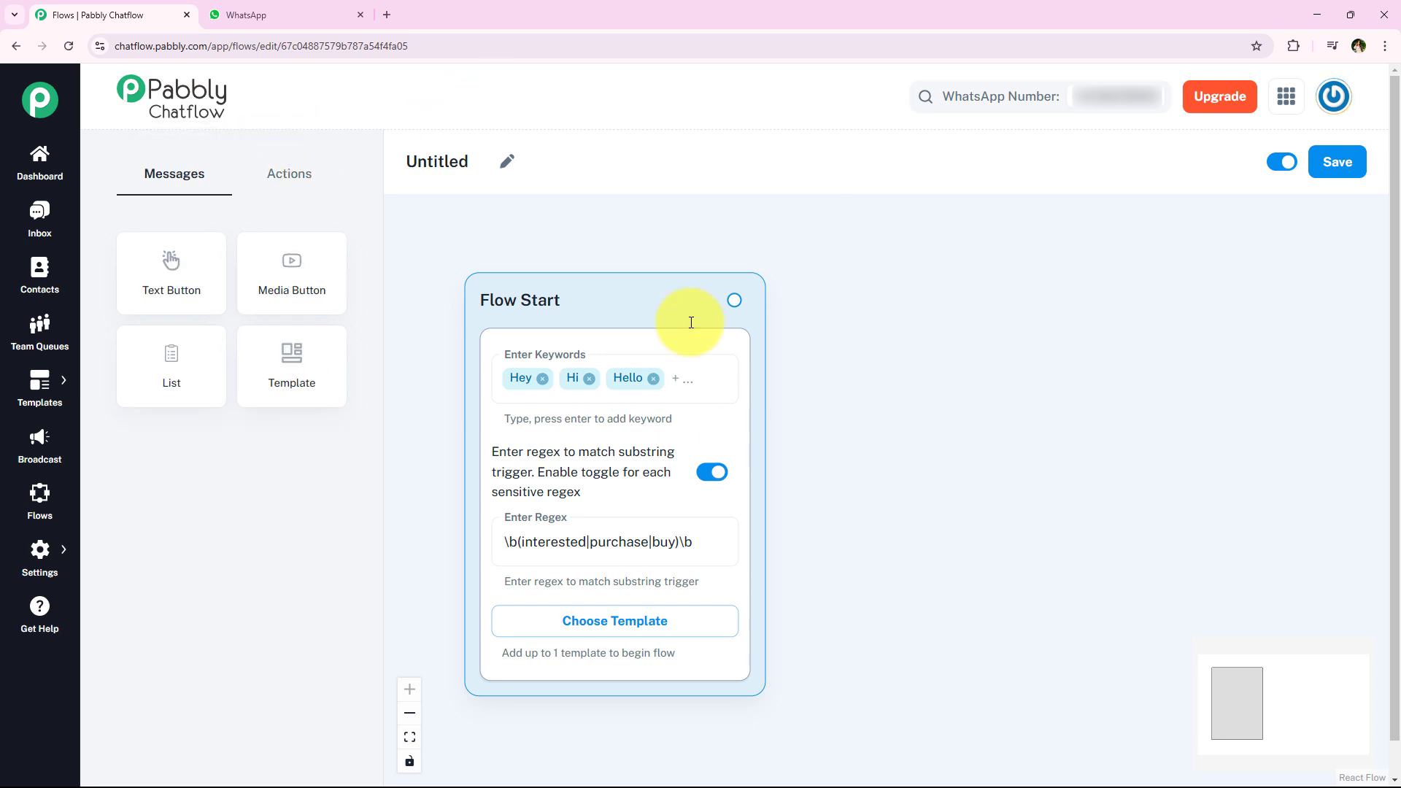
pyautogui.click(297, 196)
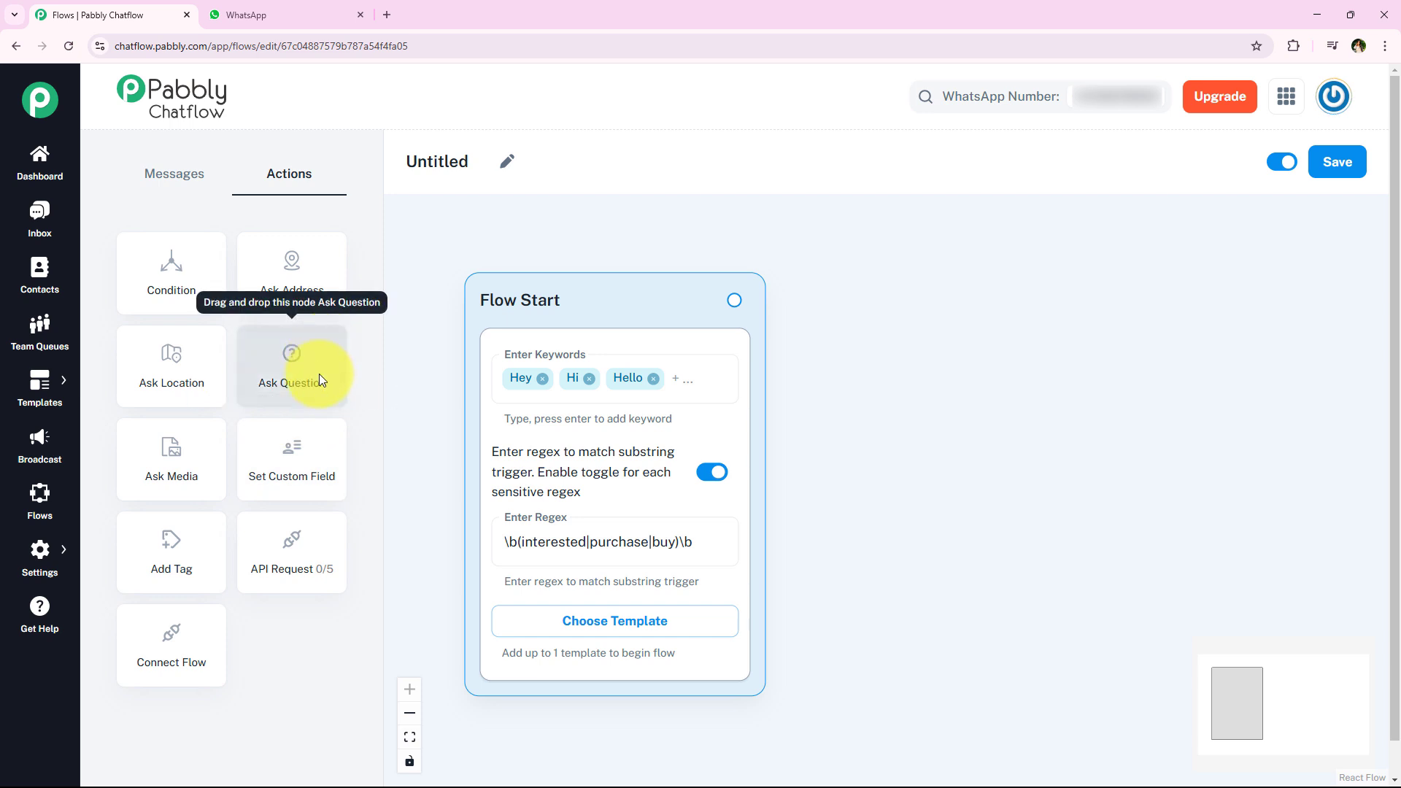
pyautogui.moveTo(291, 362); pyautogui.dragTo(947, 344)
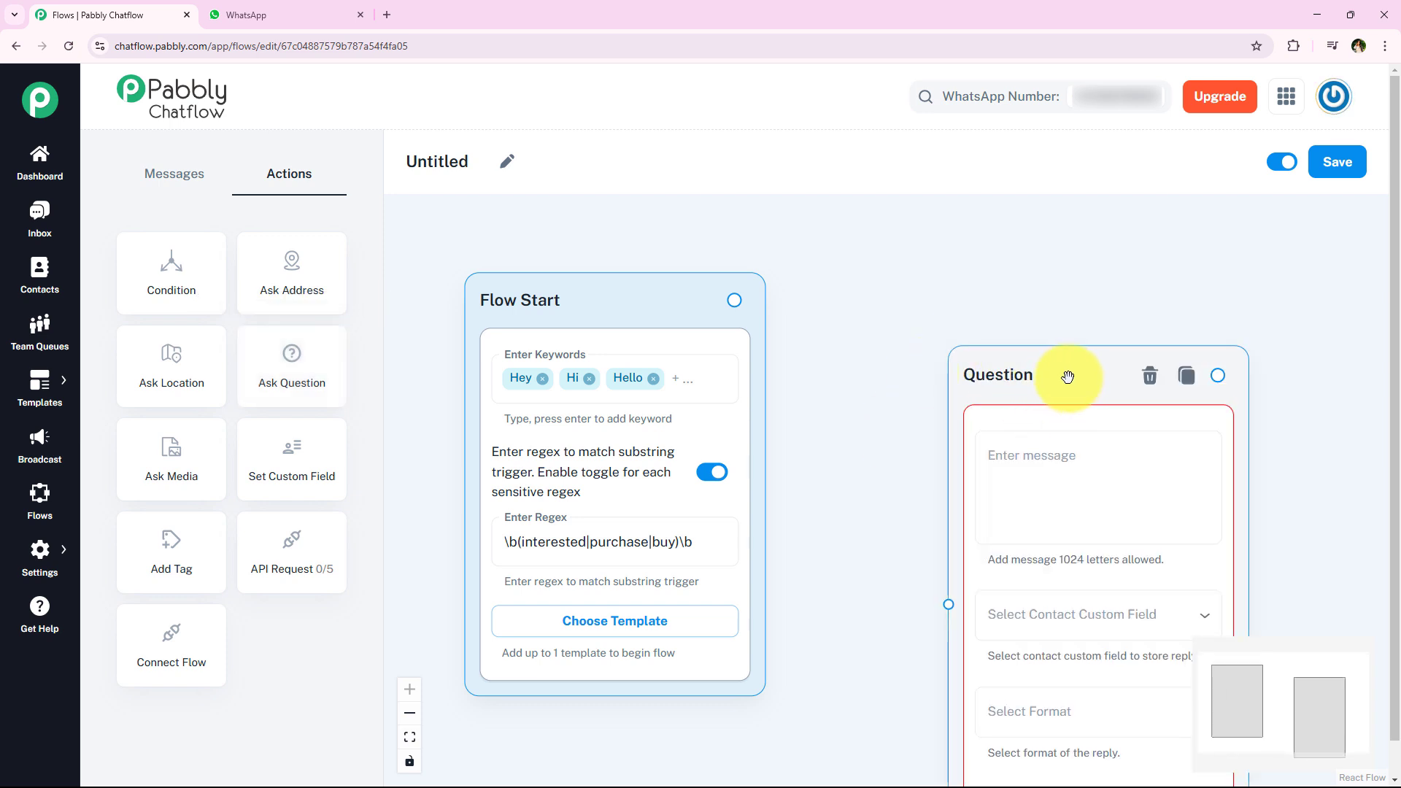
pyautogui.moveTo(1074, 375); pyautogui.dragTo(977, 289)
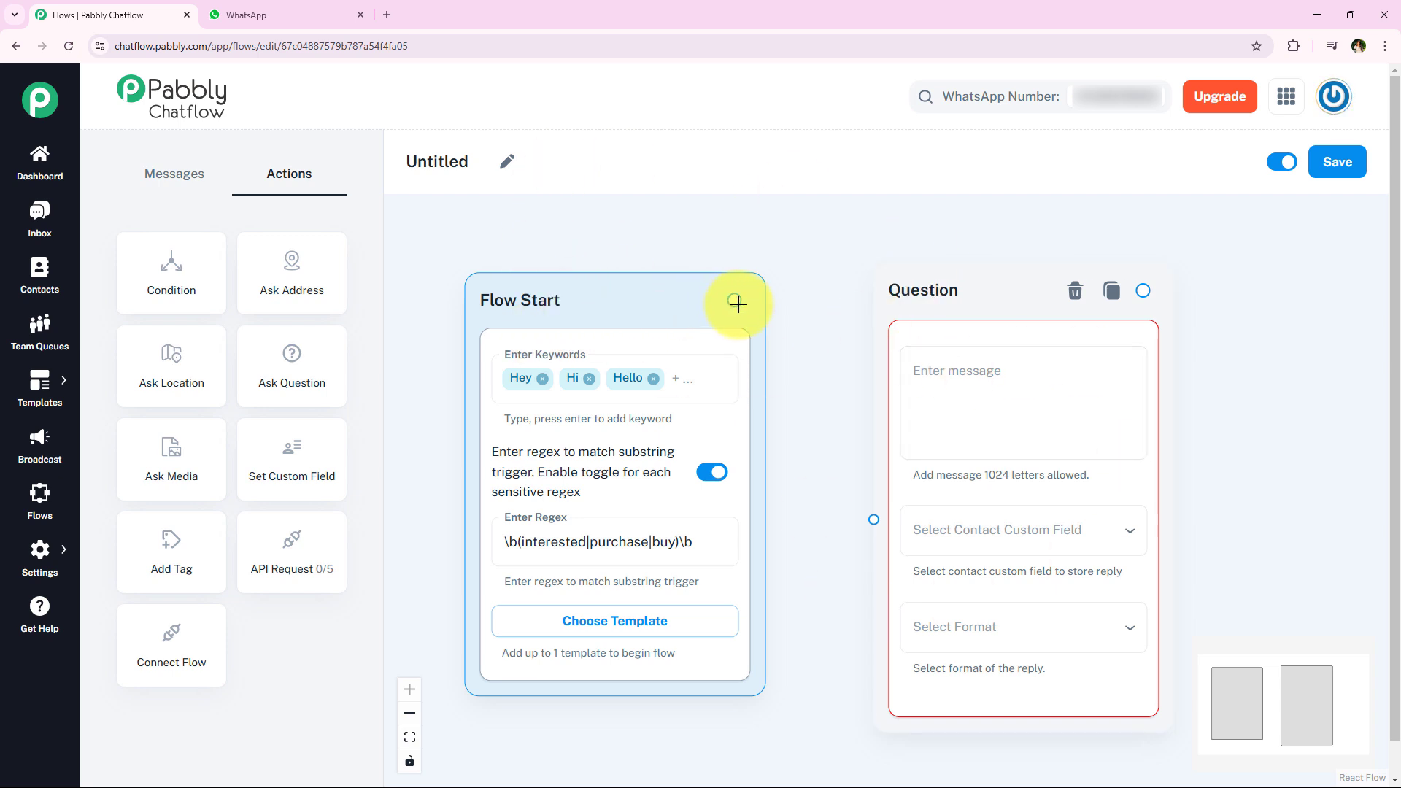
pyautogui.moveTo(798, 294); pyautogui.dragTo(874, 519)
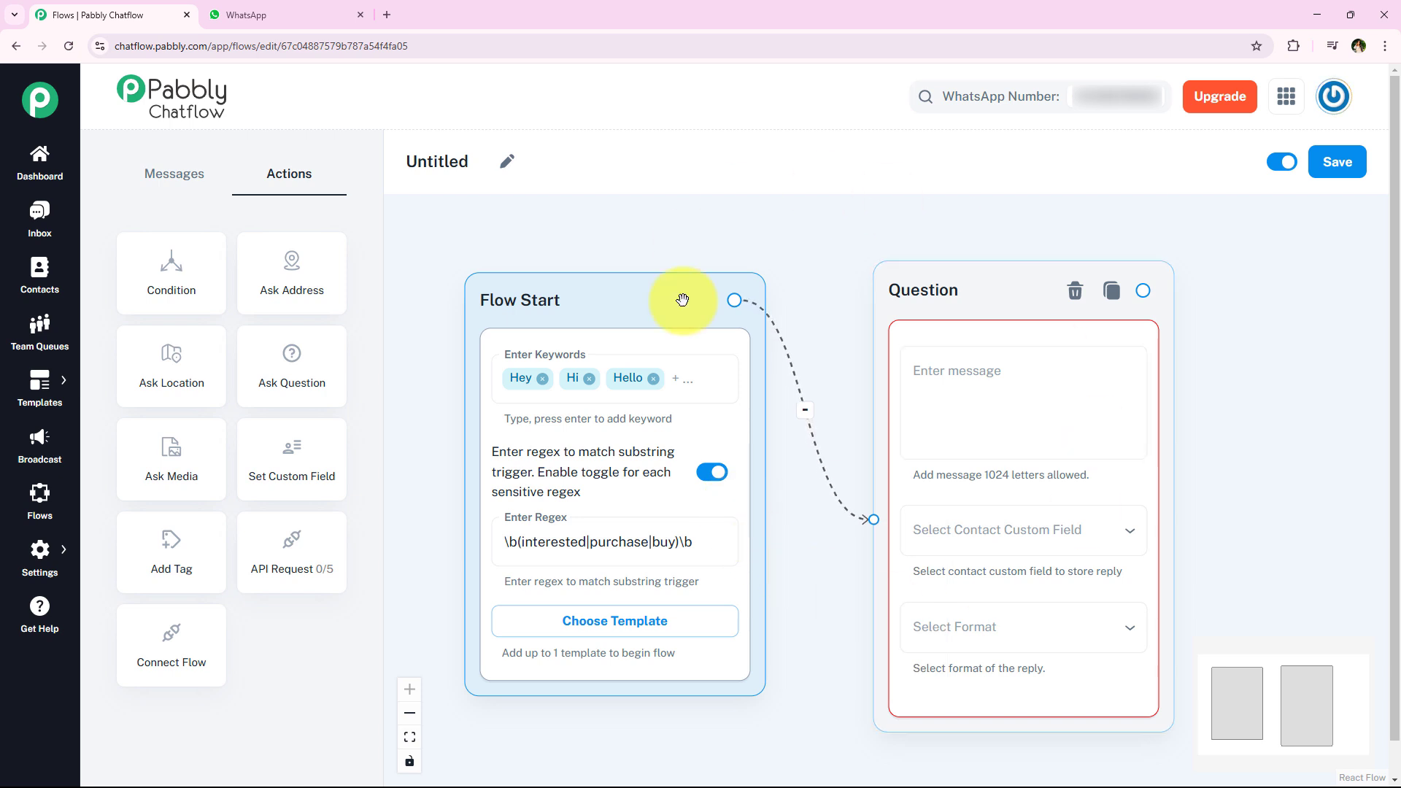
pyautogui.moveTo(970, 291); pyautogui.dragTo(922, 259)
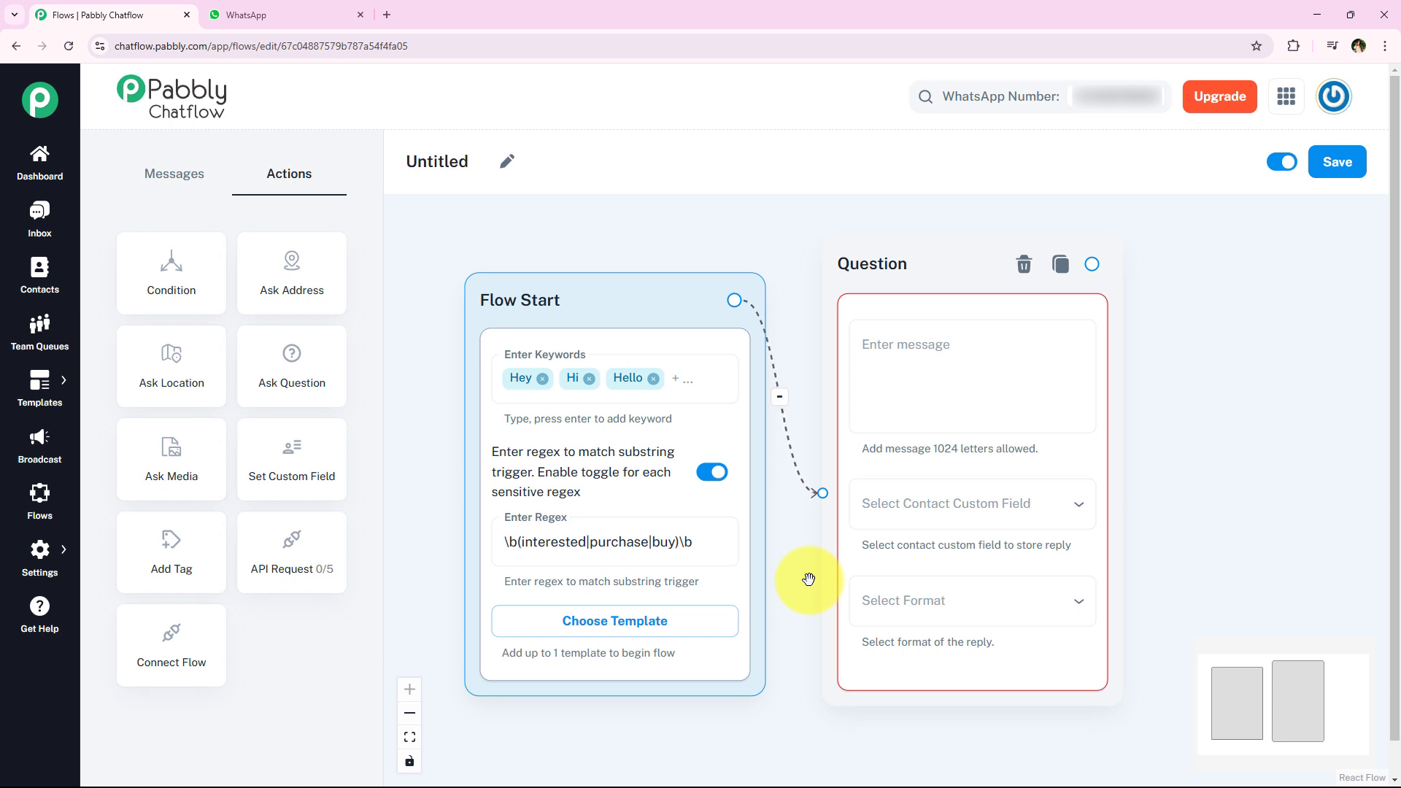
# Paste the message asking for the contact's highest qualification (e.g., High School, Diploma, Bachelor's, Master's) into the Question node
pyautogui.moveTo(821, 749); pyautogui.dragTo(732, 759)
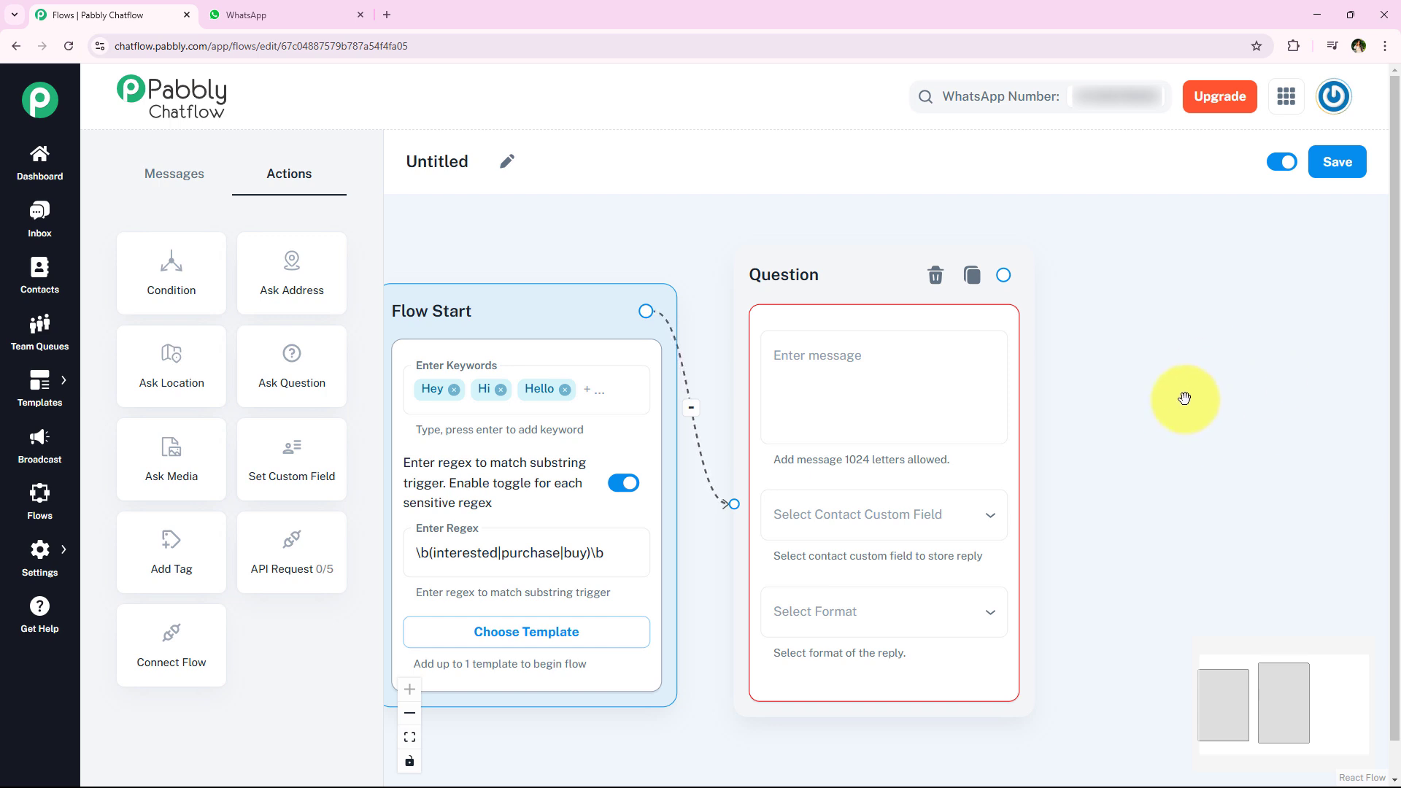
pyautogui.click(883, 409)
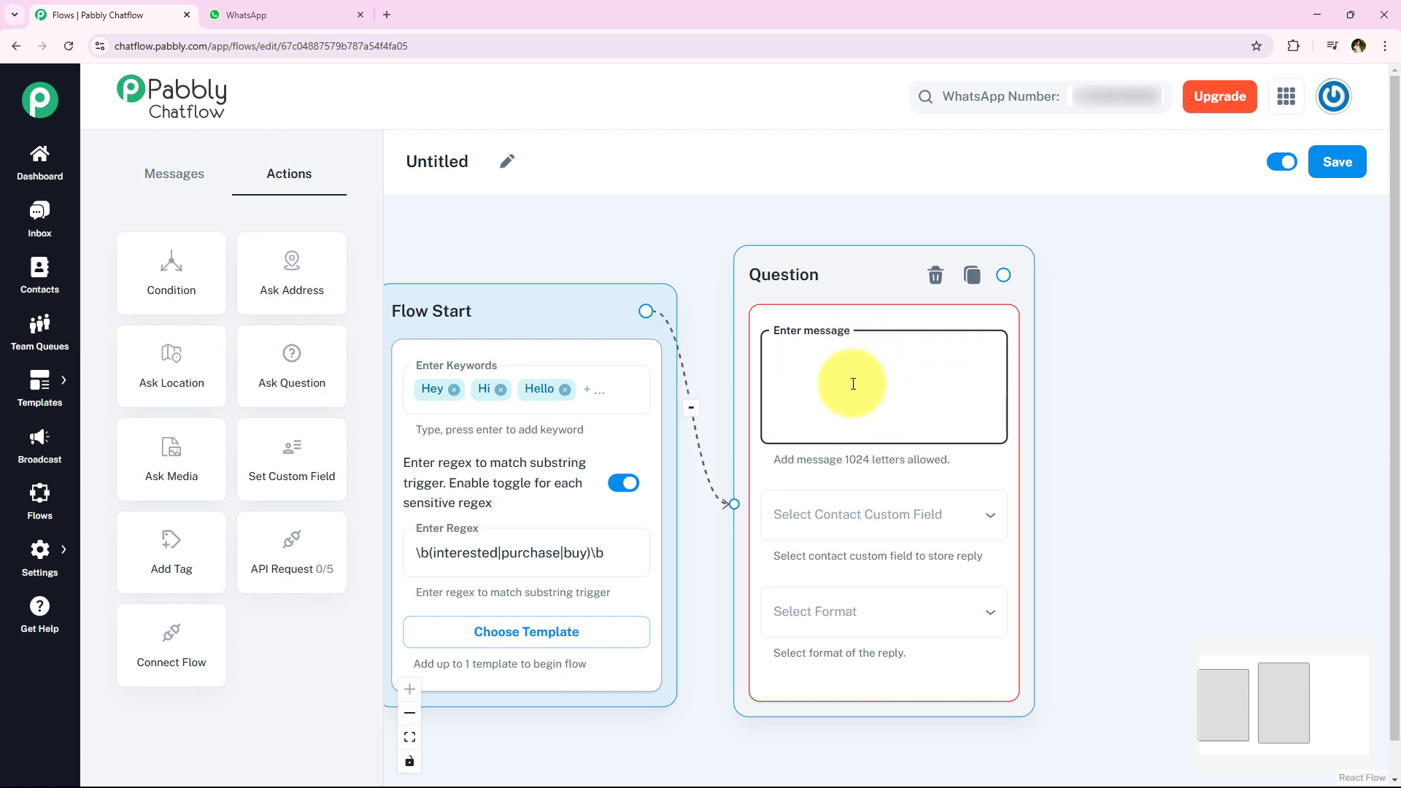
pyautogui.hotkey('ctrl', 'v')
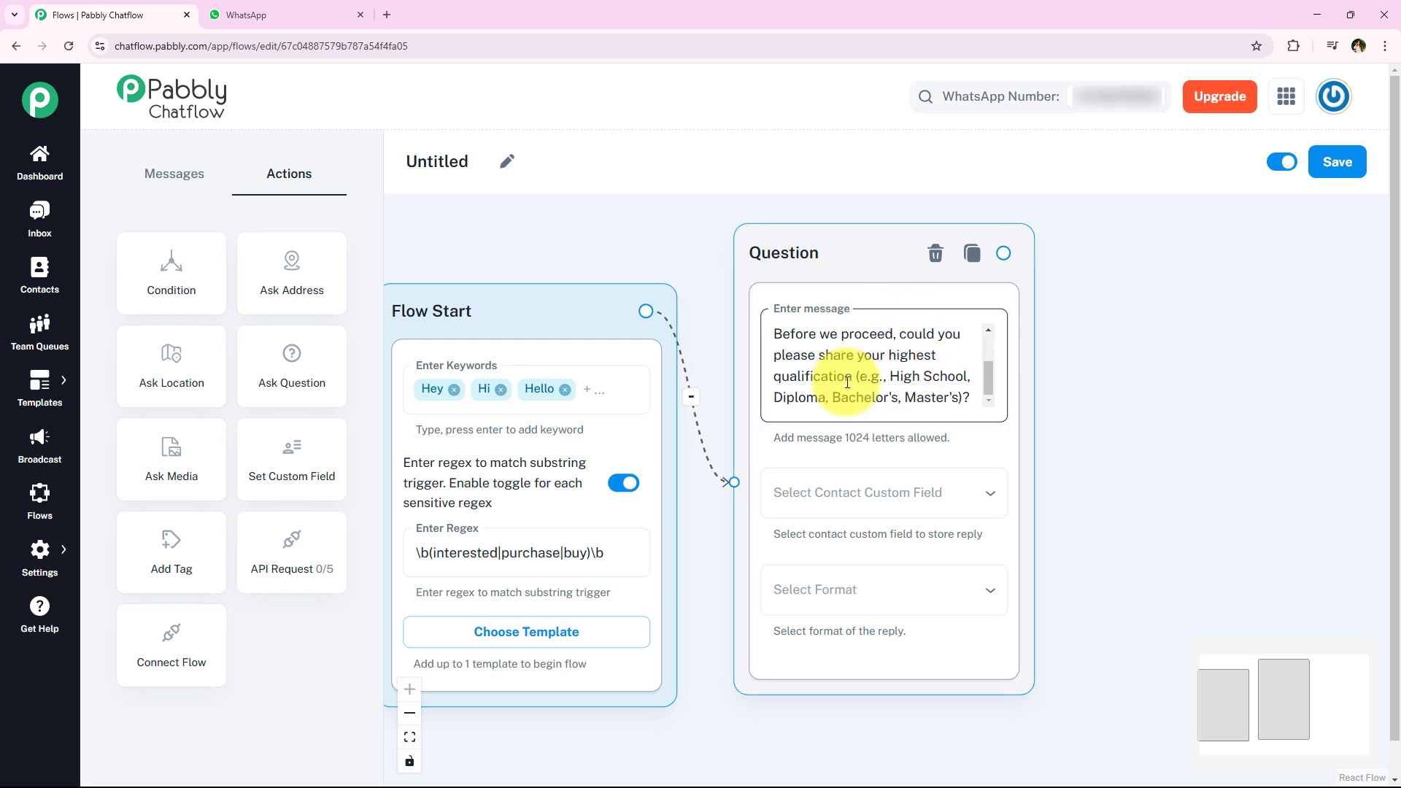
# Look through the contact custom fields offered for storing the Question node's reply
pyautogui.click(990, 495)
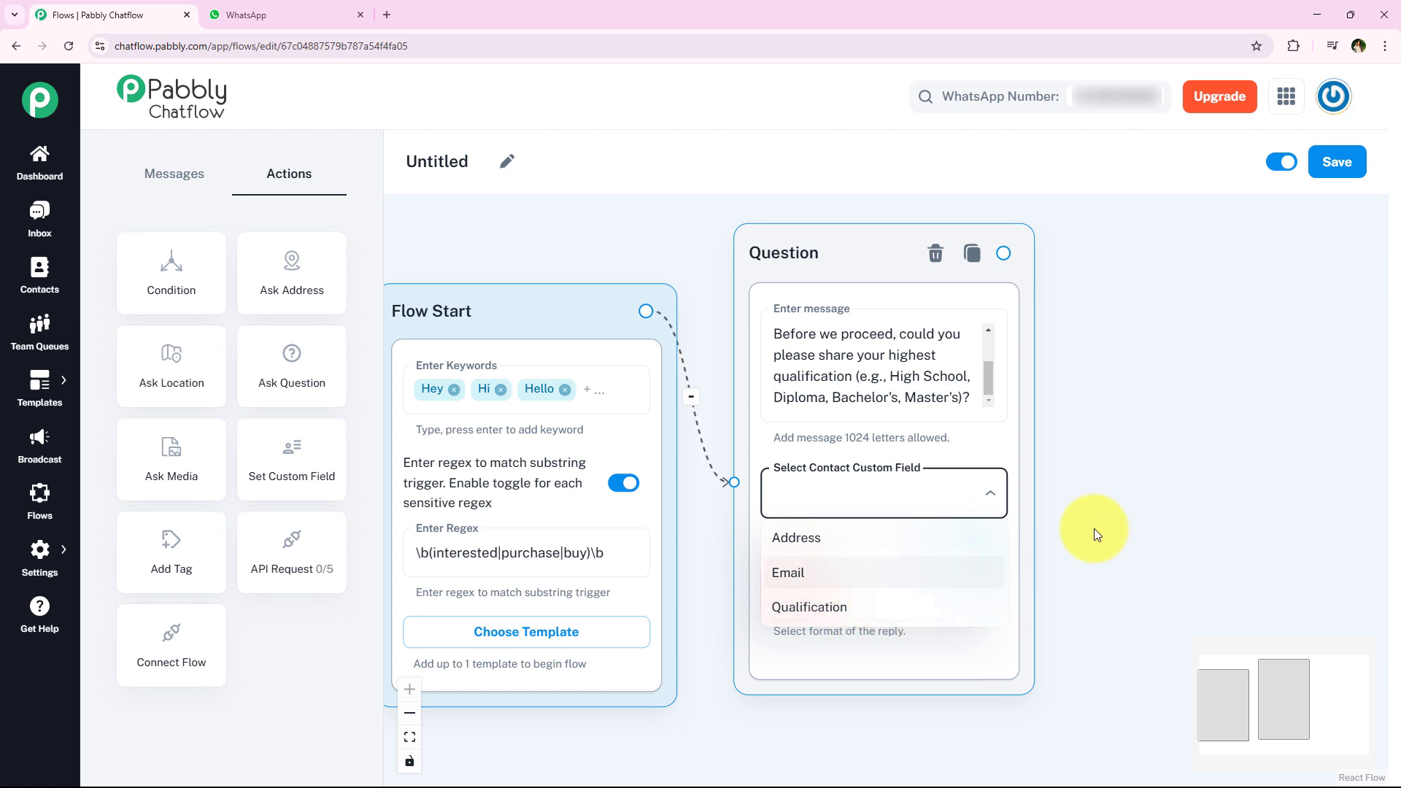
pyautogui.click(1112, 512)
pyautogui.click(956, 506)
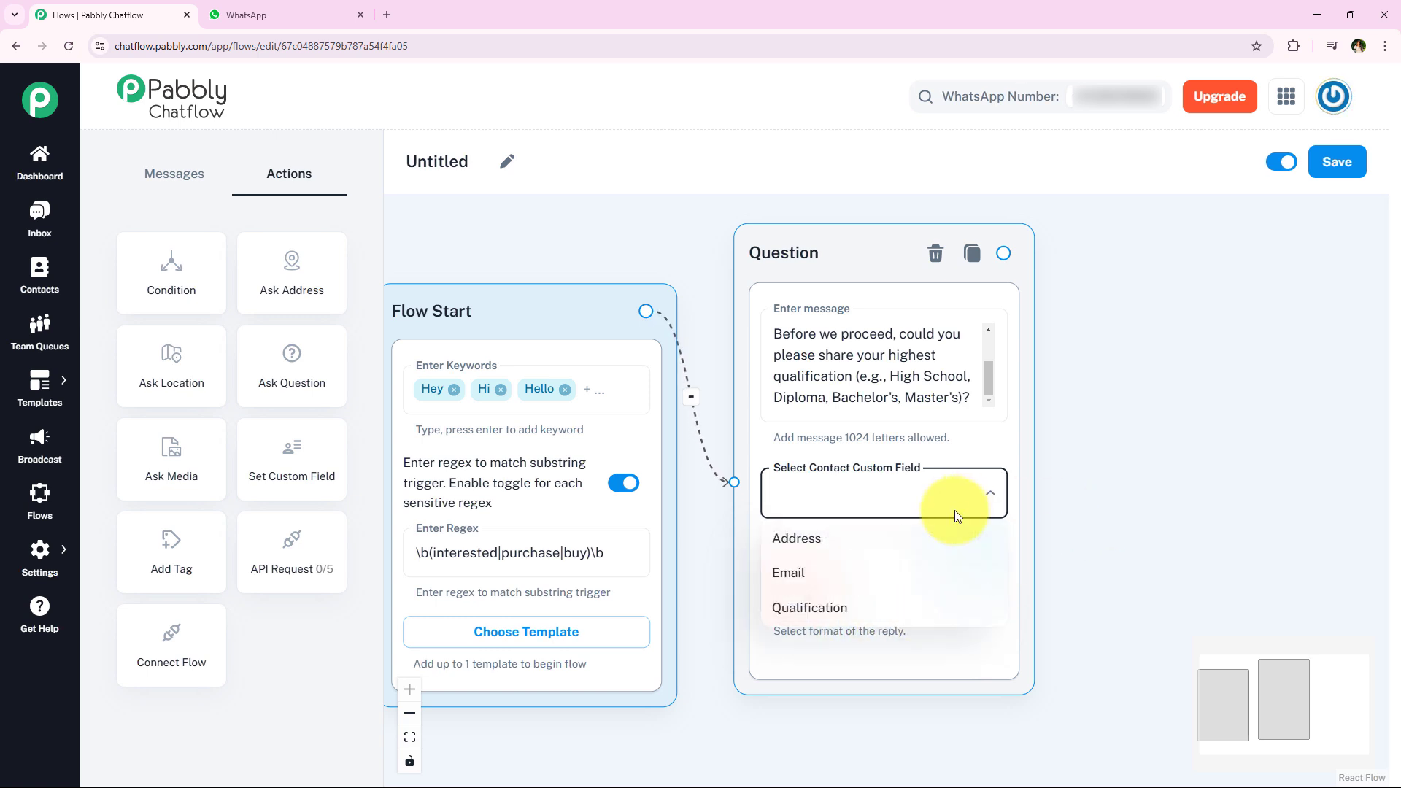
pyautogui.click(1051, 482)
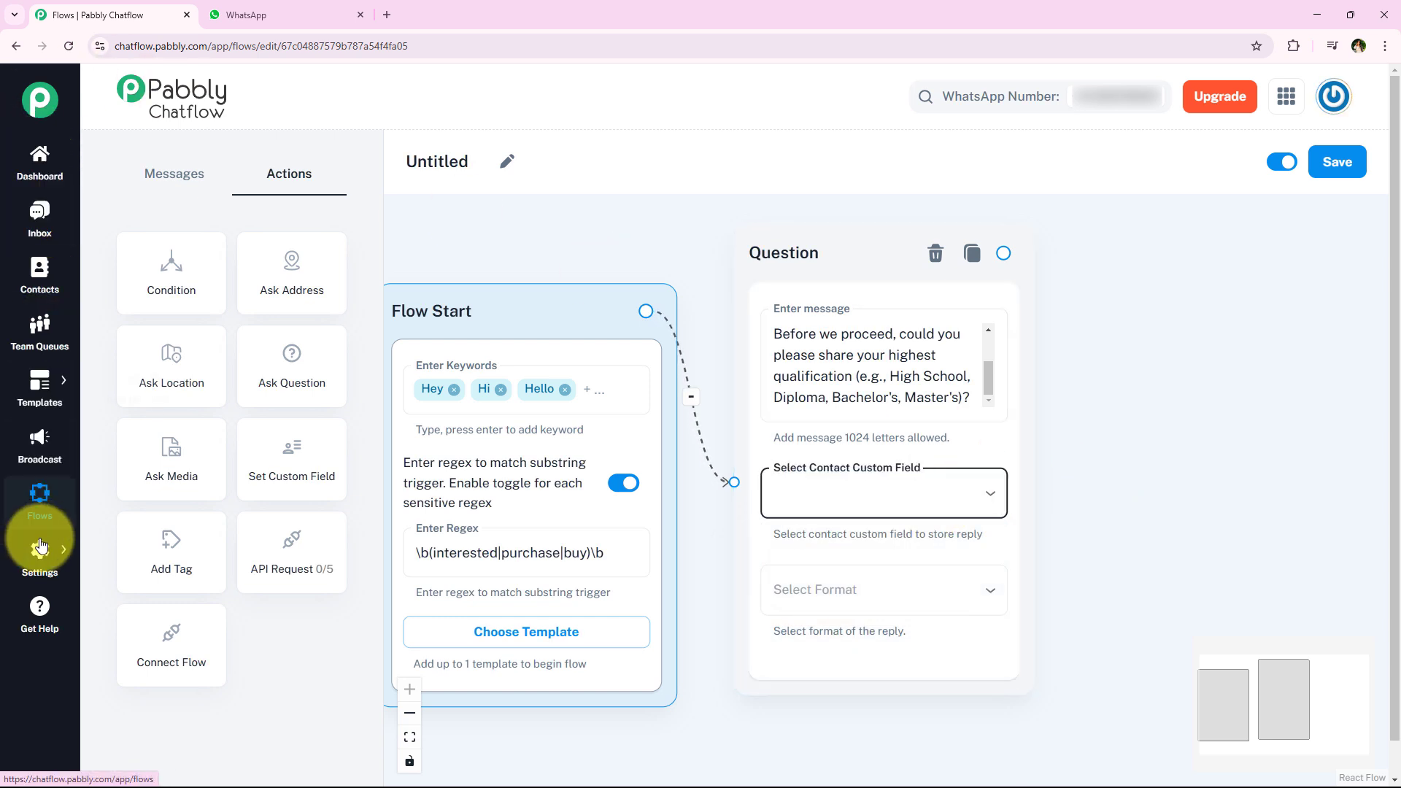
# Review the Contact Custom Fields settings, try adding another blank field, and return to the flow without saving
pyautogui.moveTo(57, 551)
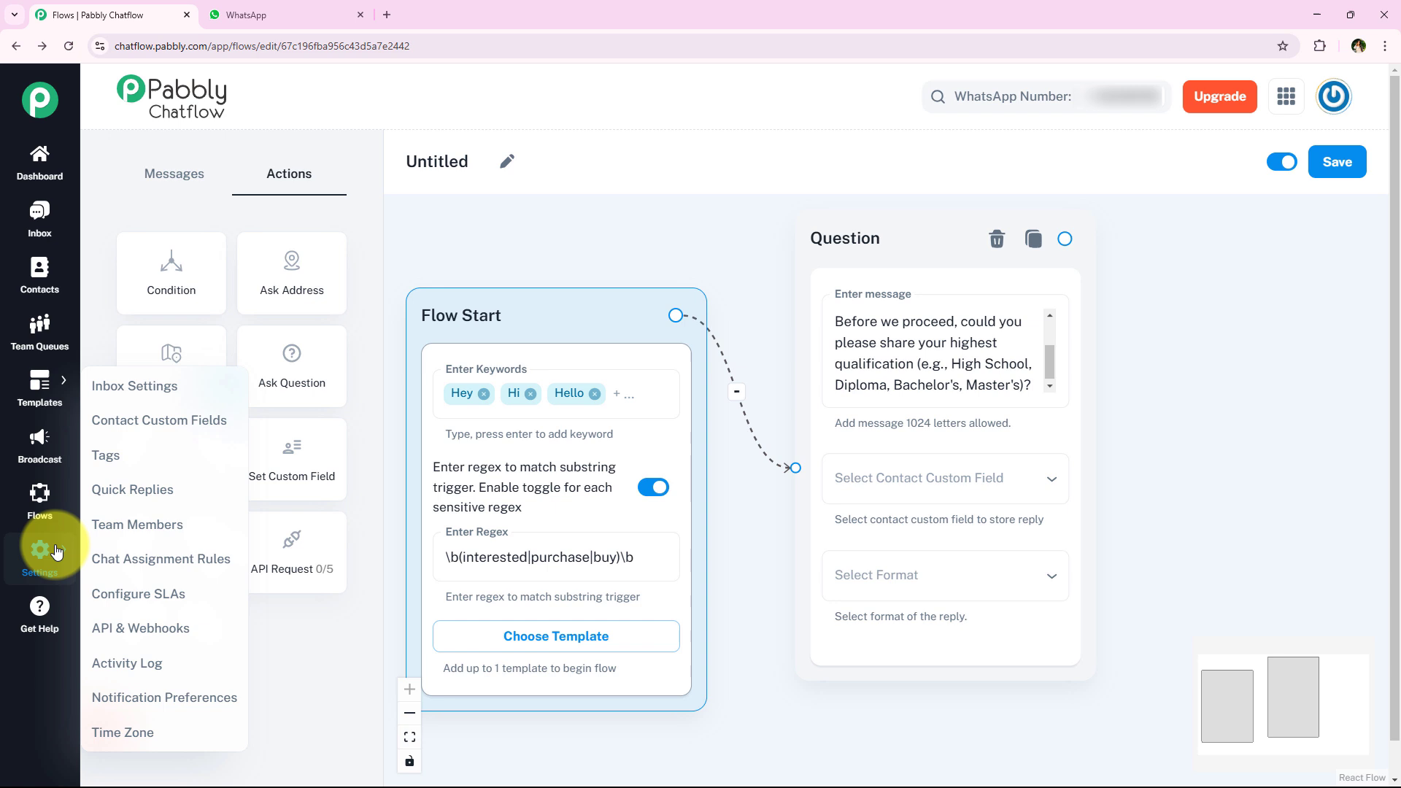
pyautogui.click(205, 429)
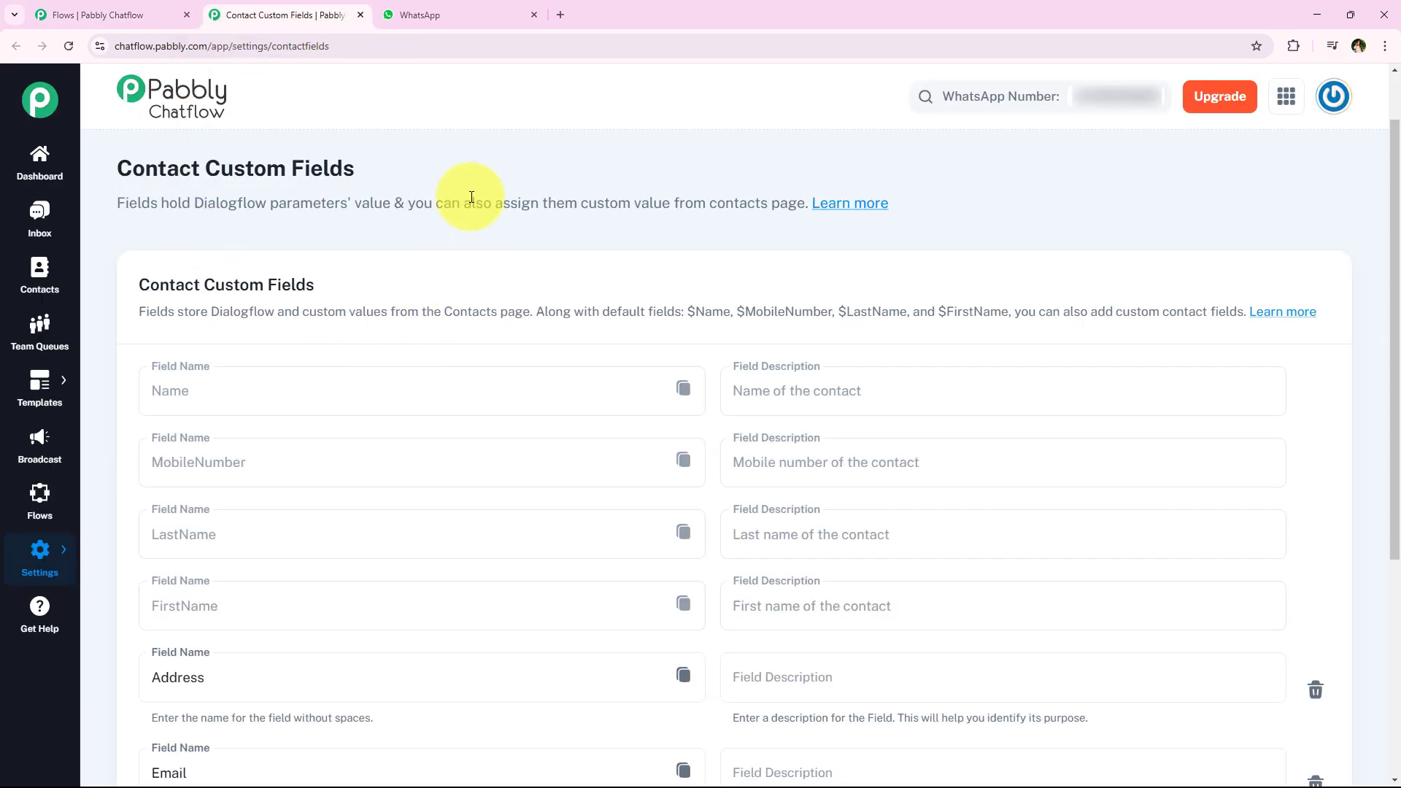
pyautogui.scroll(-2, 470, 199)
pyautogui.scroll(-3, 438, 241)
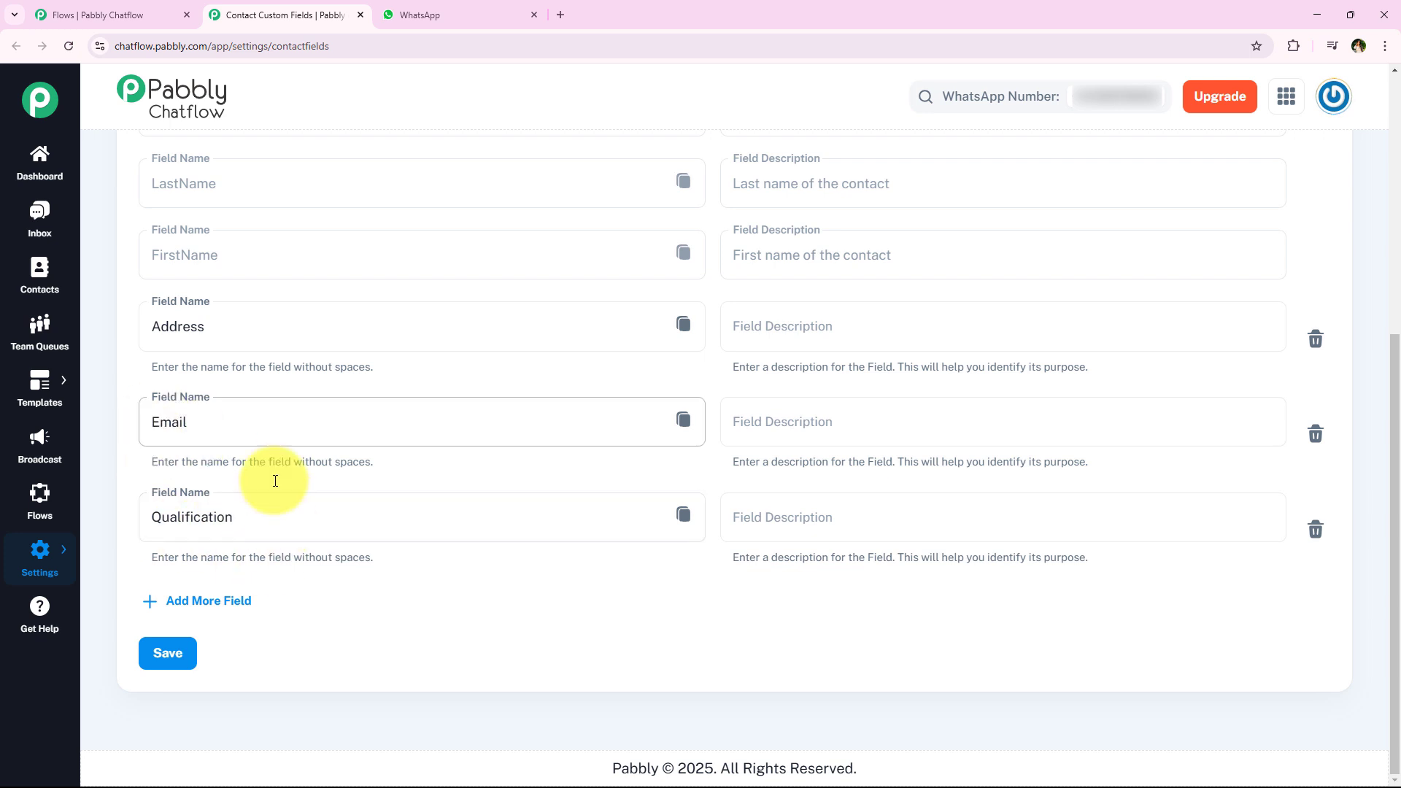
pyautogui.click(218, 600)
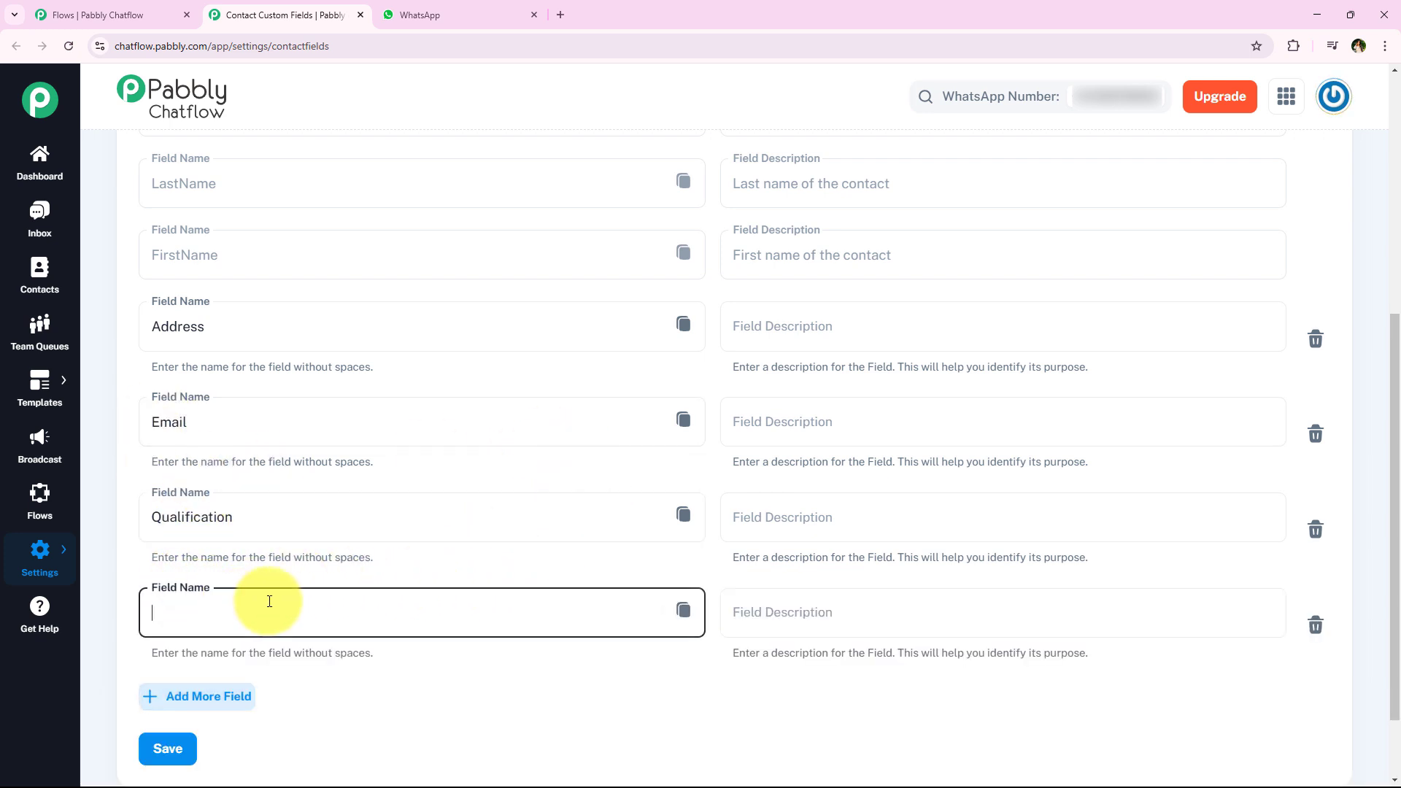
pyautogui.scroll(-1, 314, 594)
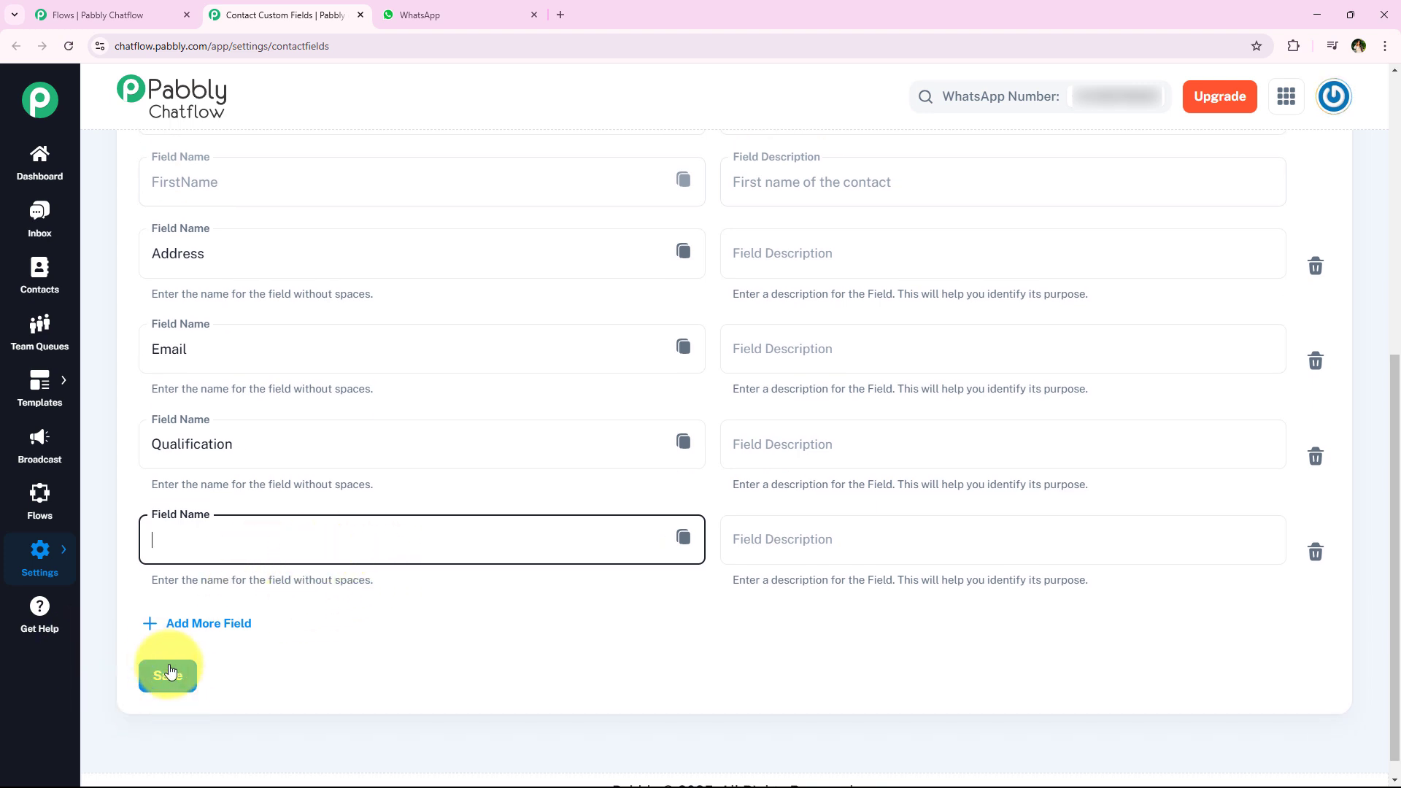
pyautogui.scroll(1, 563, 576)
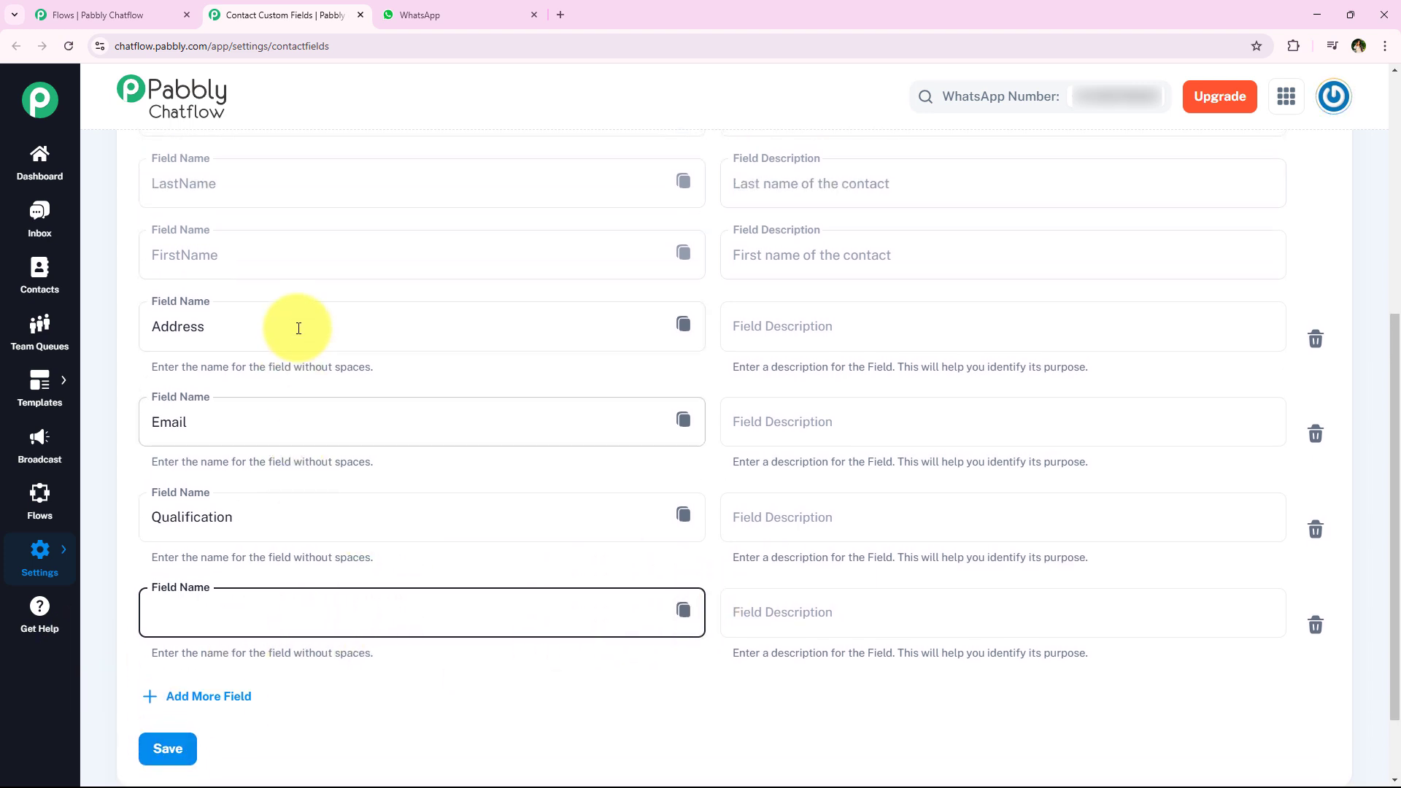
pyautogui.click(359, 16)
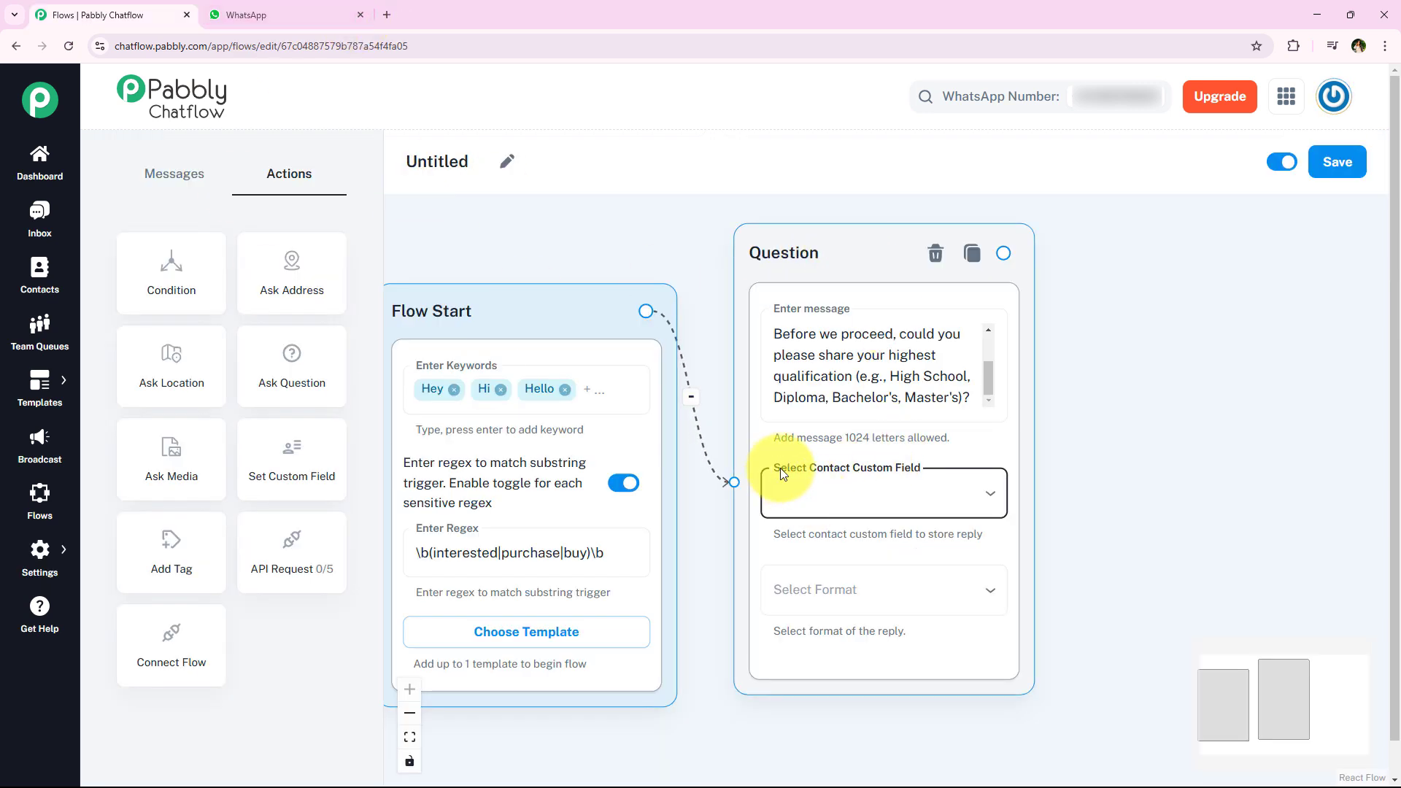
# Set Qualification as the contact custom field that stores the reply in the Question node
pyautogui.click(872, 492)
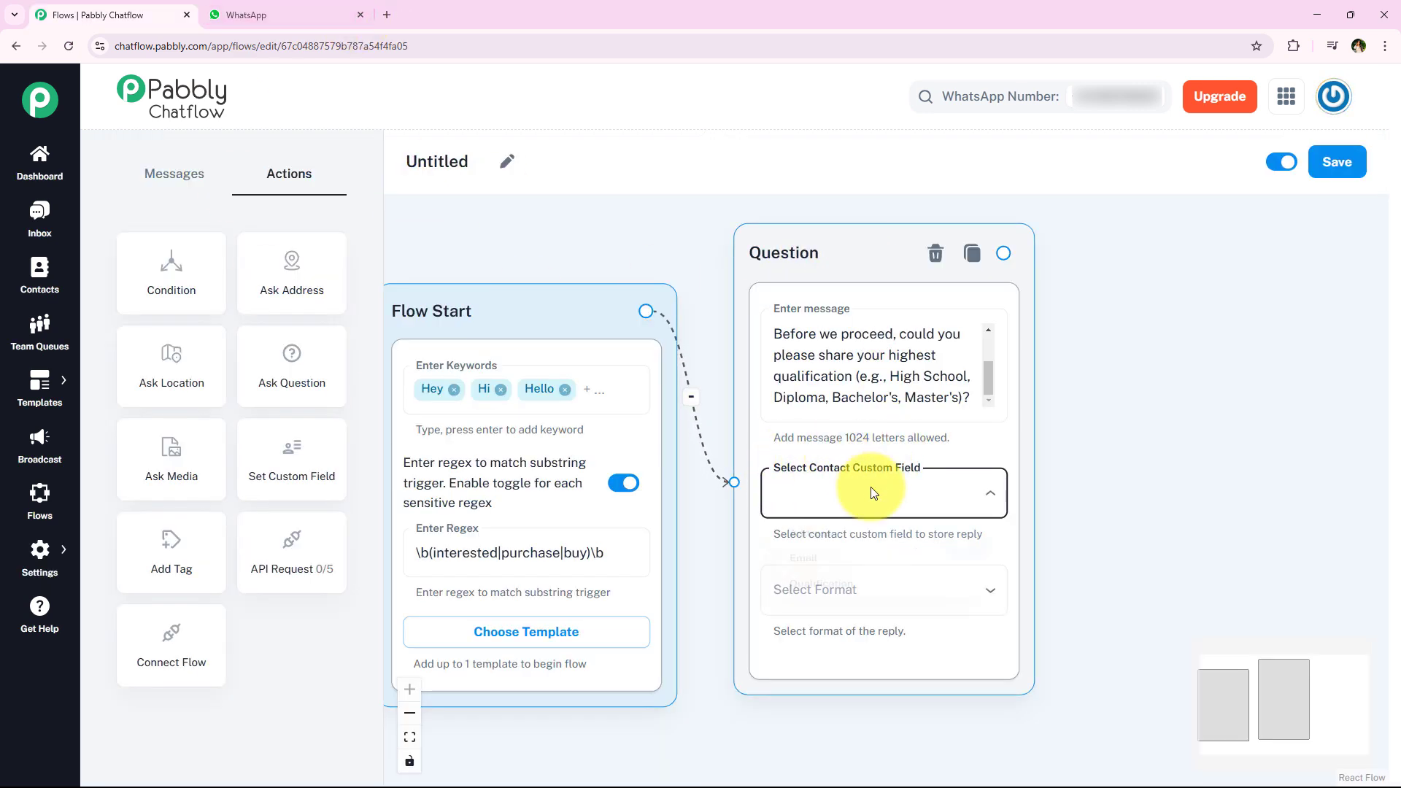
pyautogui.click(869, 606)
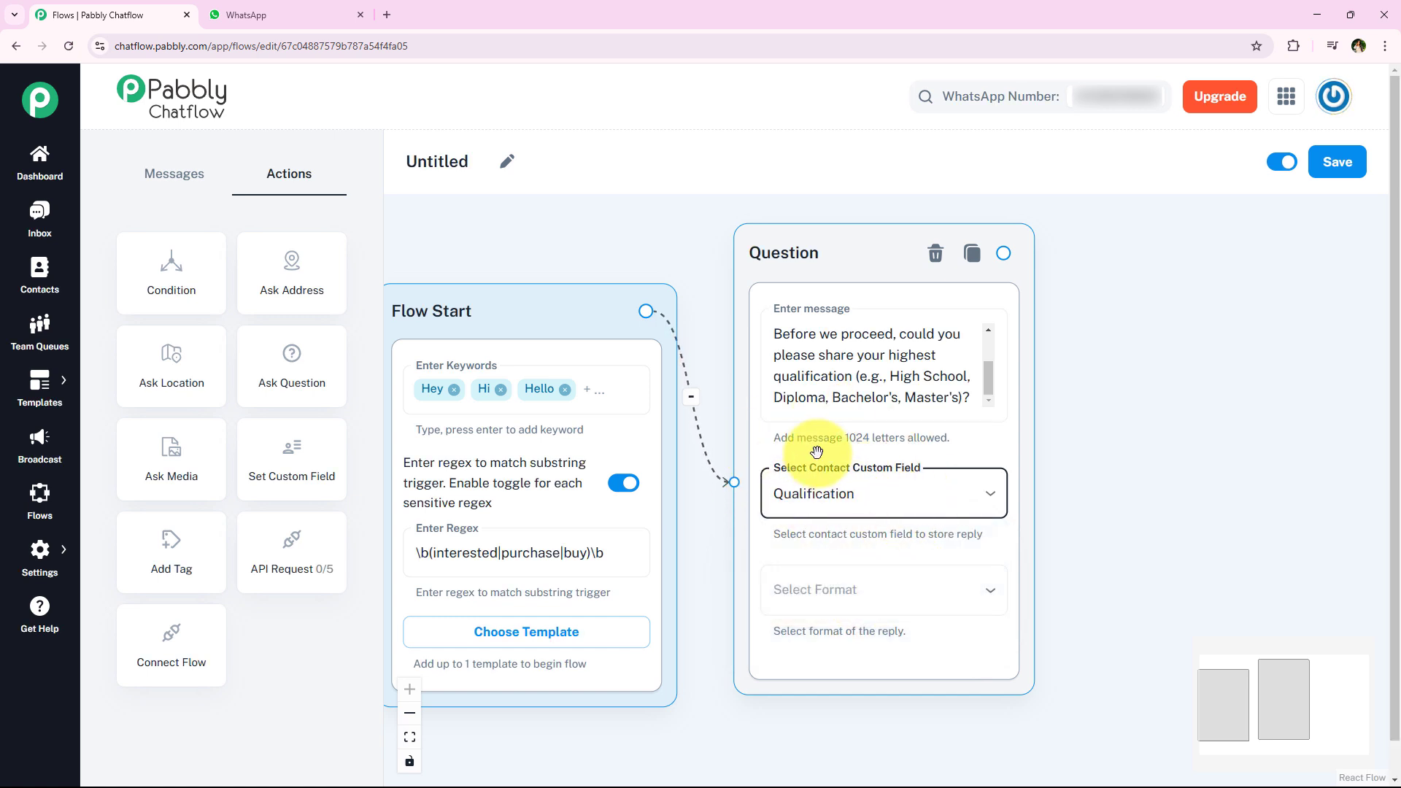
pyautogui.click(935, 503)
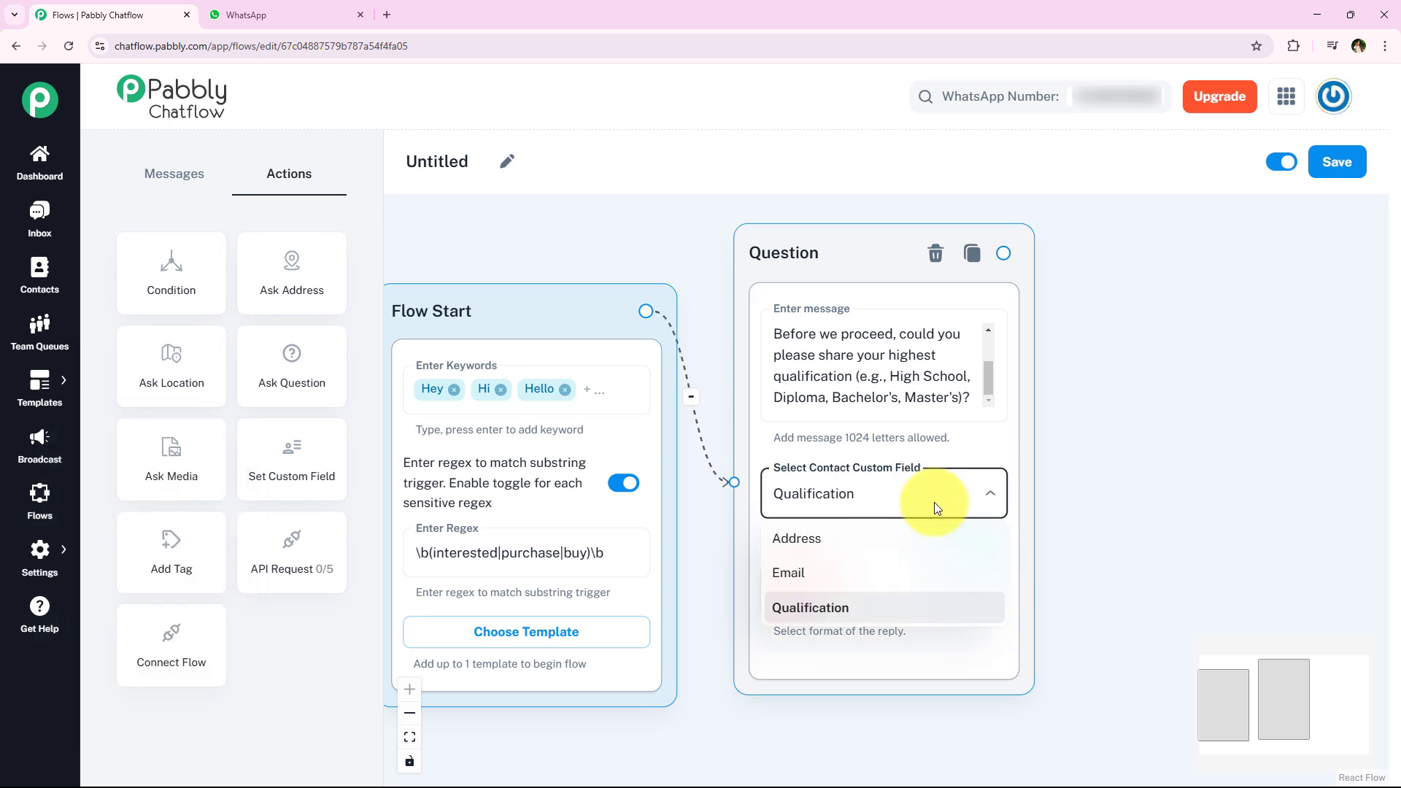
pyautogui.click(897, 601)
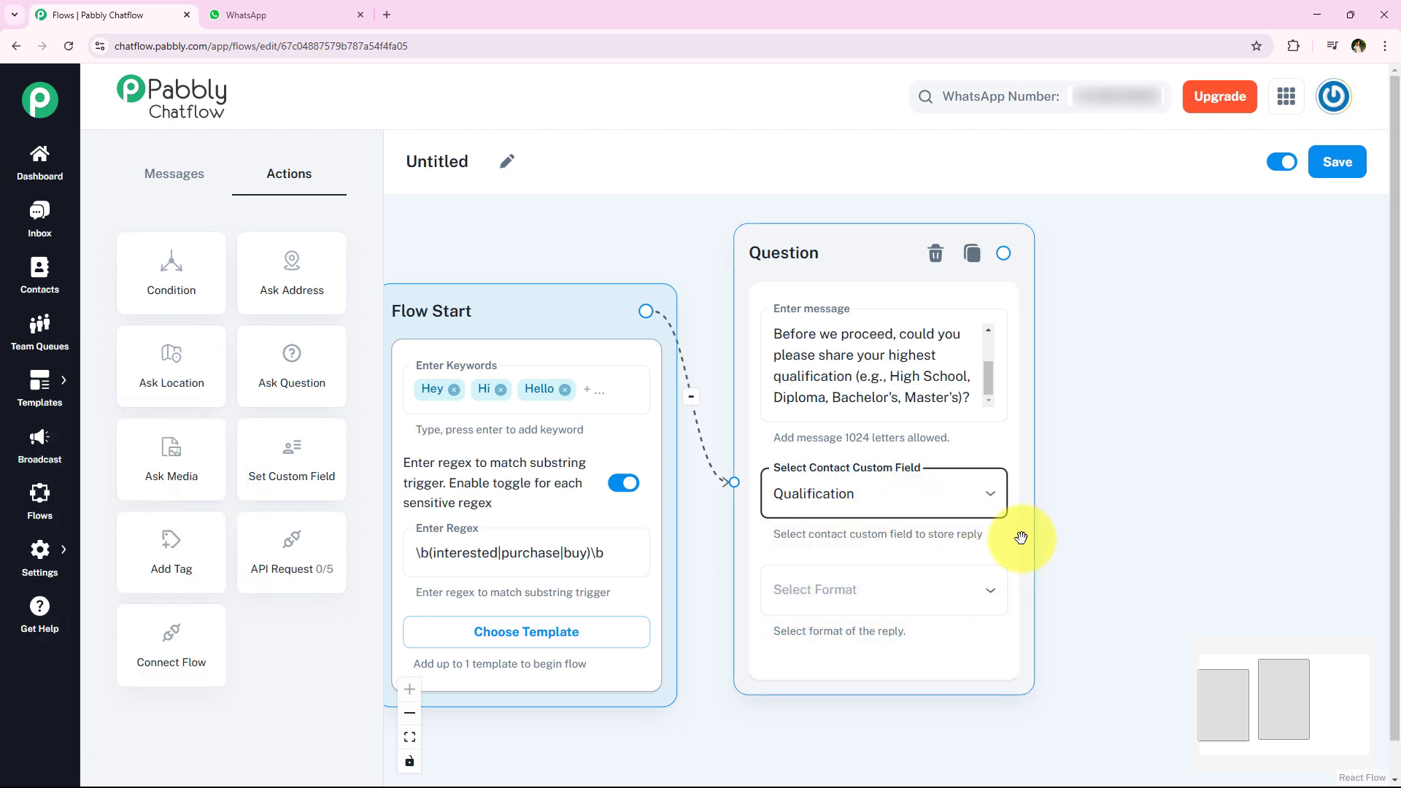
# Set the qualification question's reply format to Text and its number of attempts to 1
pyautogui.click(934, 600)
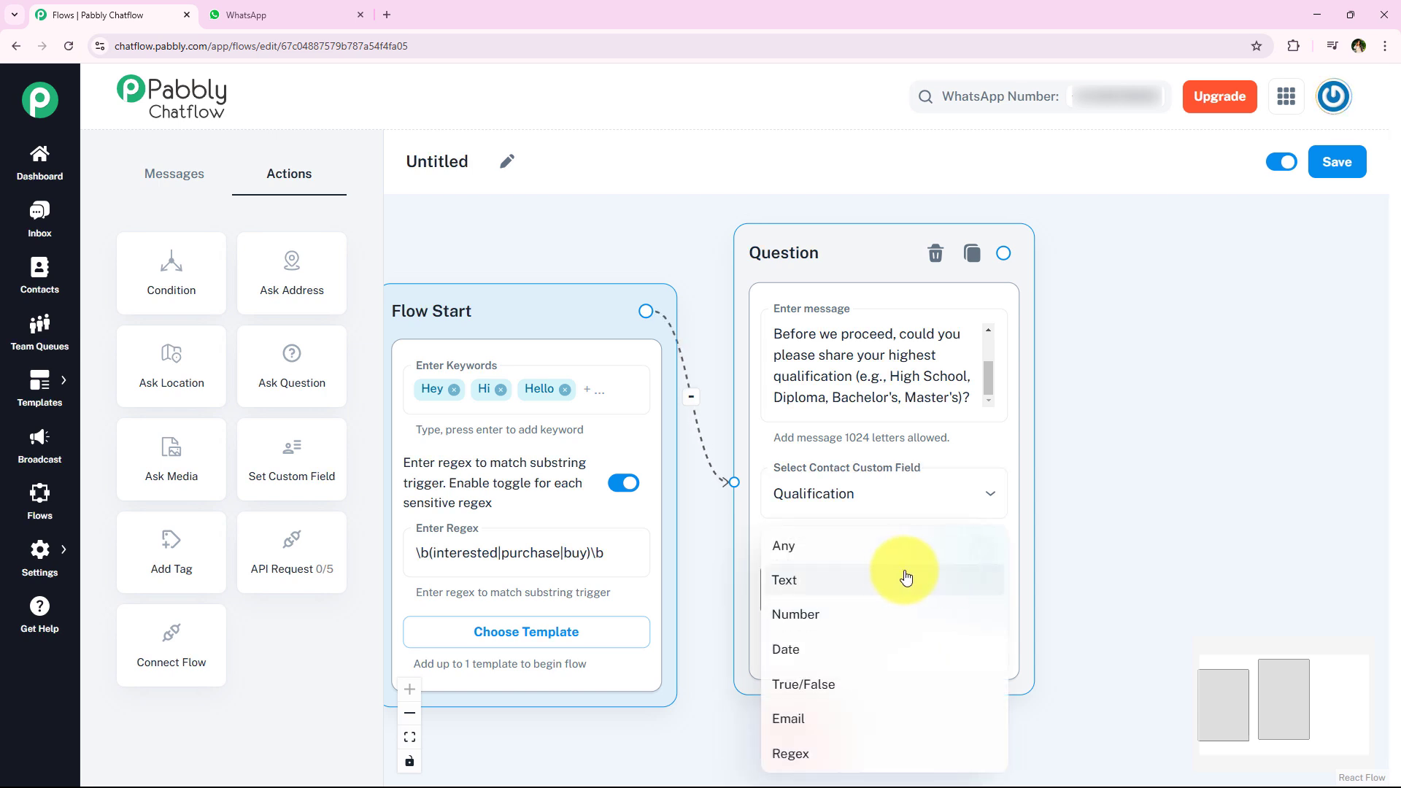
pyautogui.click(905, 578)
pyautogui.scroll(-1, 1041, 547)
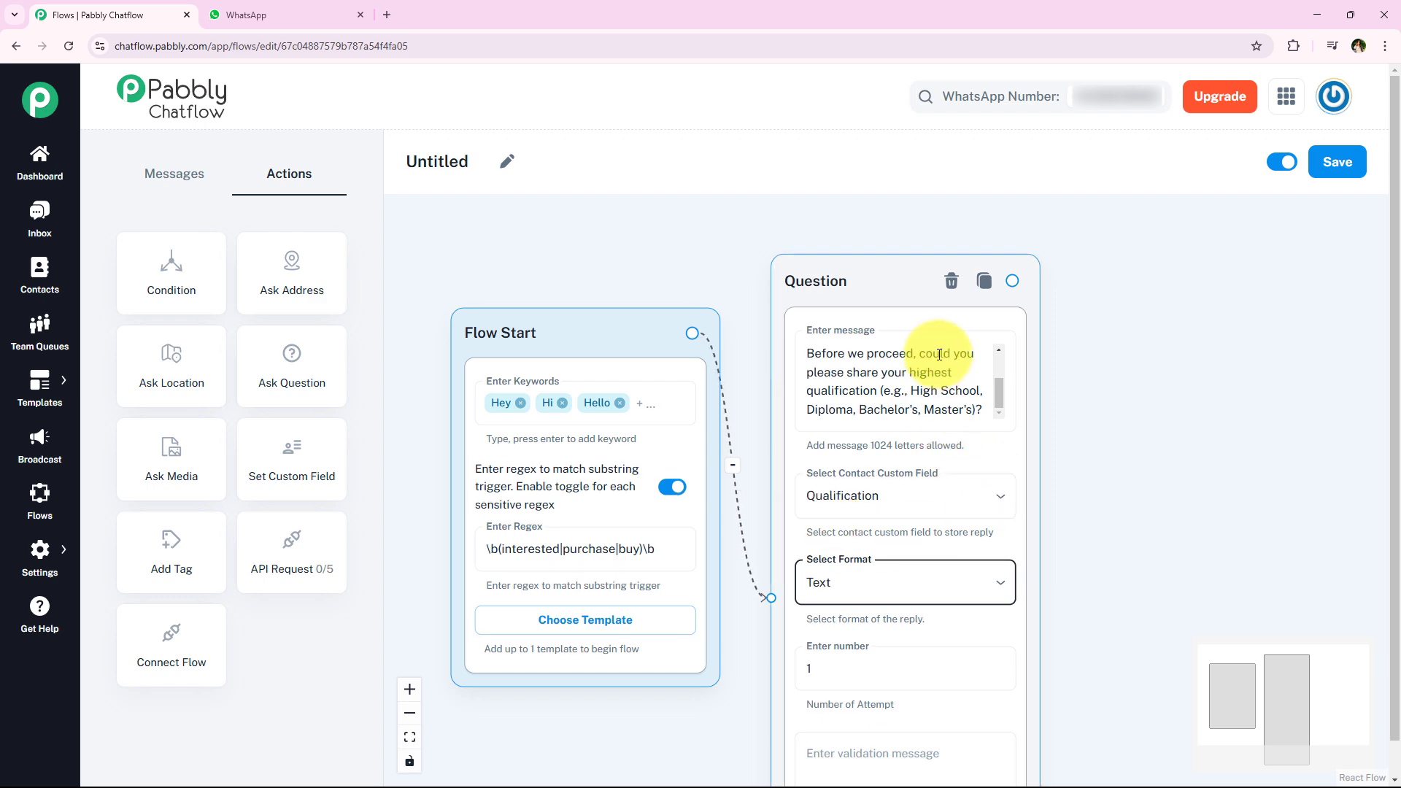
pyautogui.moveTo(885, 278); pyautogui.dragTo(886, 241)
pyautogui.scroll(1, 1107, 360)
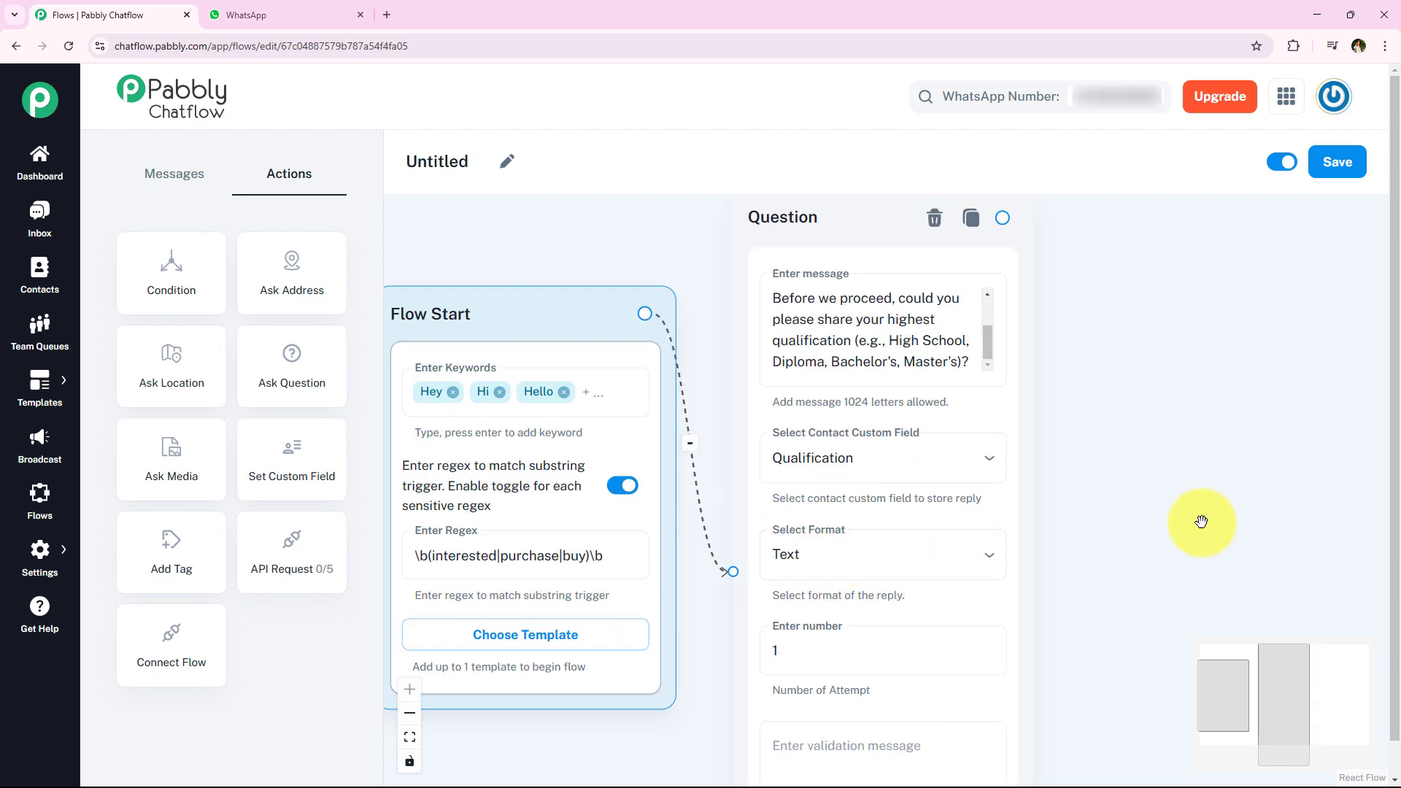
pyautogui.moveTo(1201, 521); pyautogui.dragTo(1192, 369)
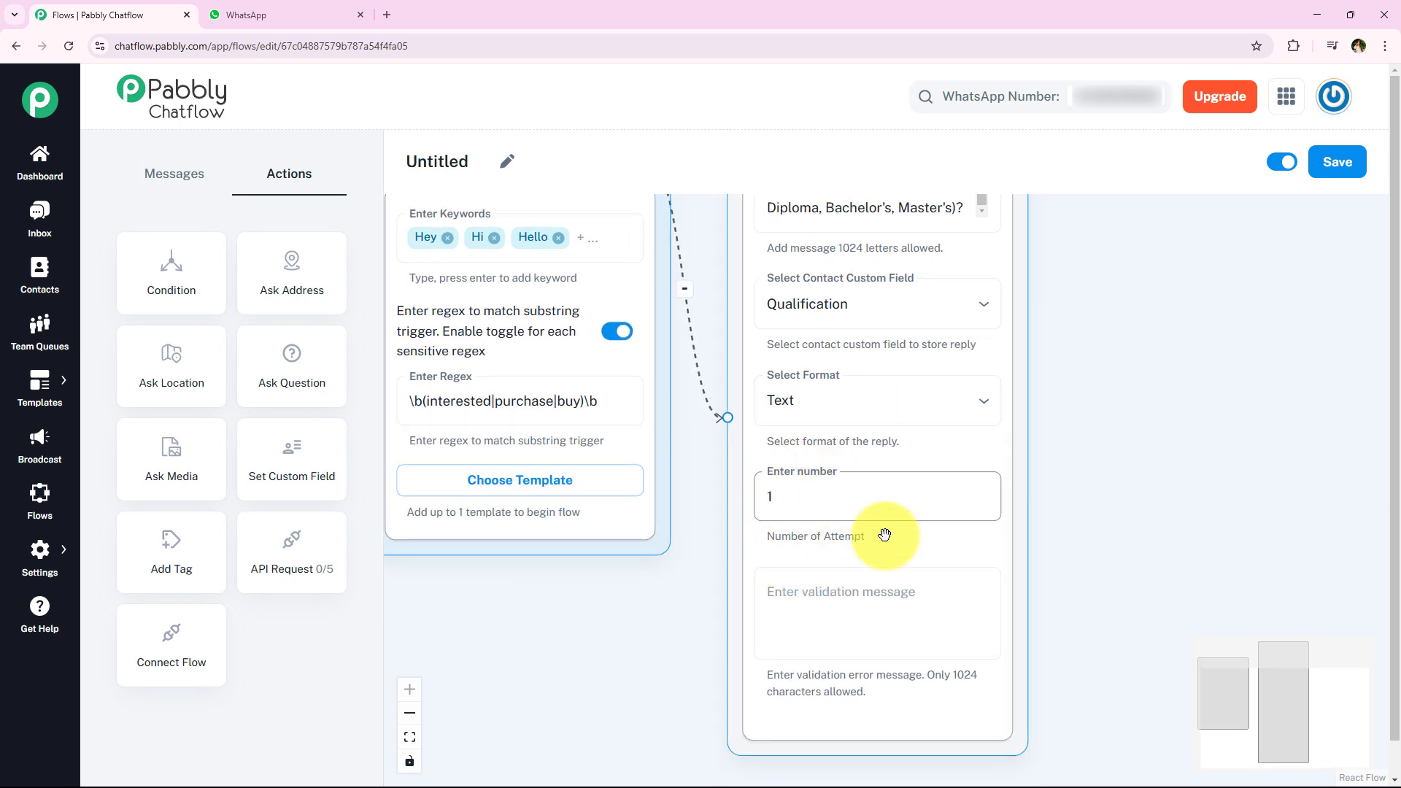
pyautogui.moveTo(766, 492); pyautogui.dragTo(780, 504)
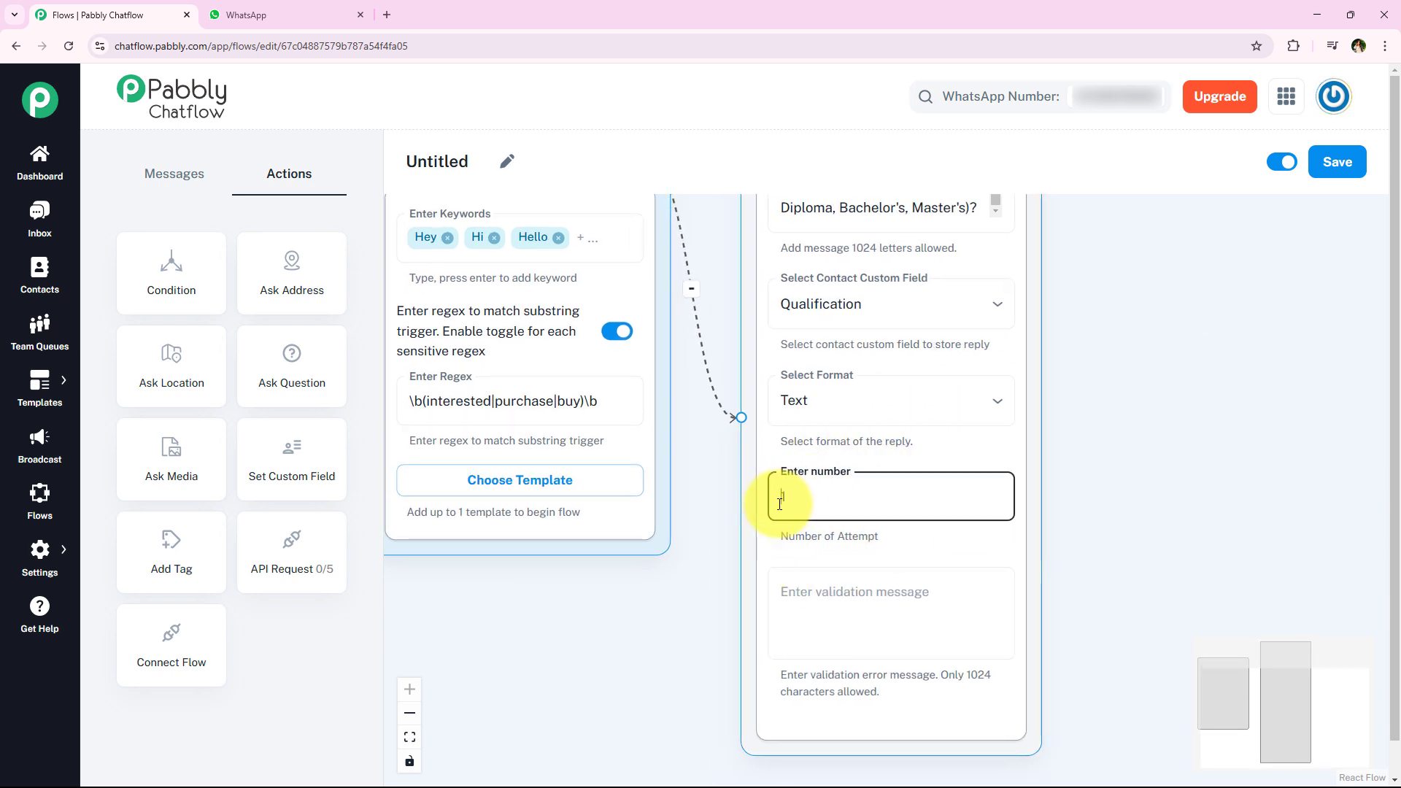
pyautogui.write('1')
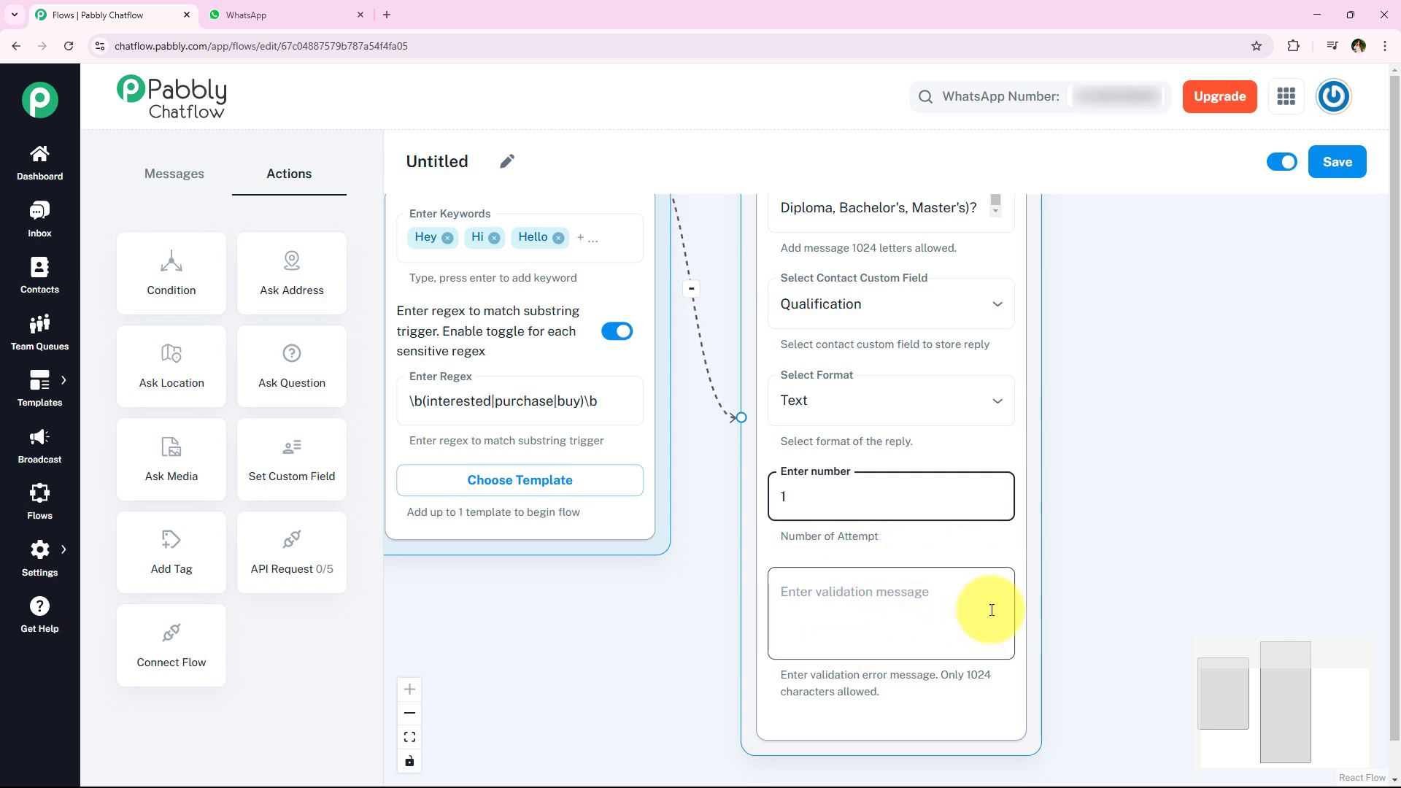
# Add a second Ask Question node beside the qualification question and connect the qualification question's output to it
pyautogui.scroll(-5, 1132, 579)
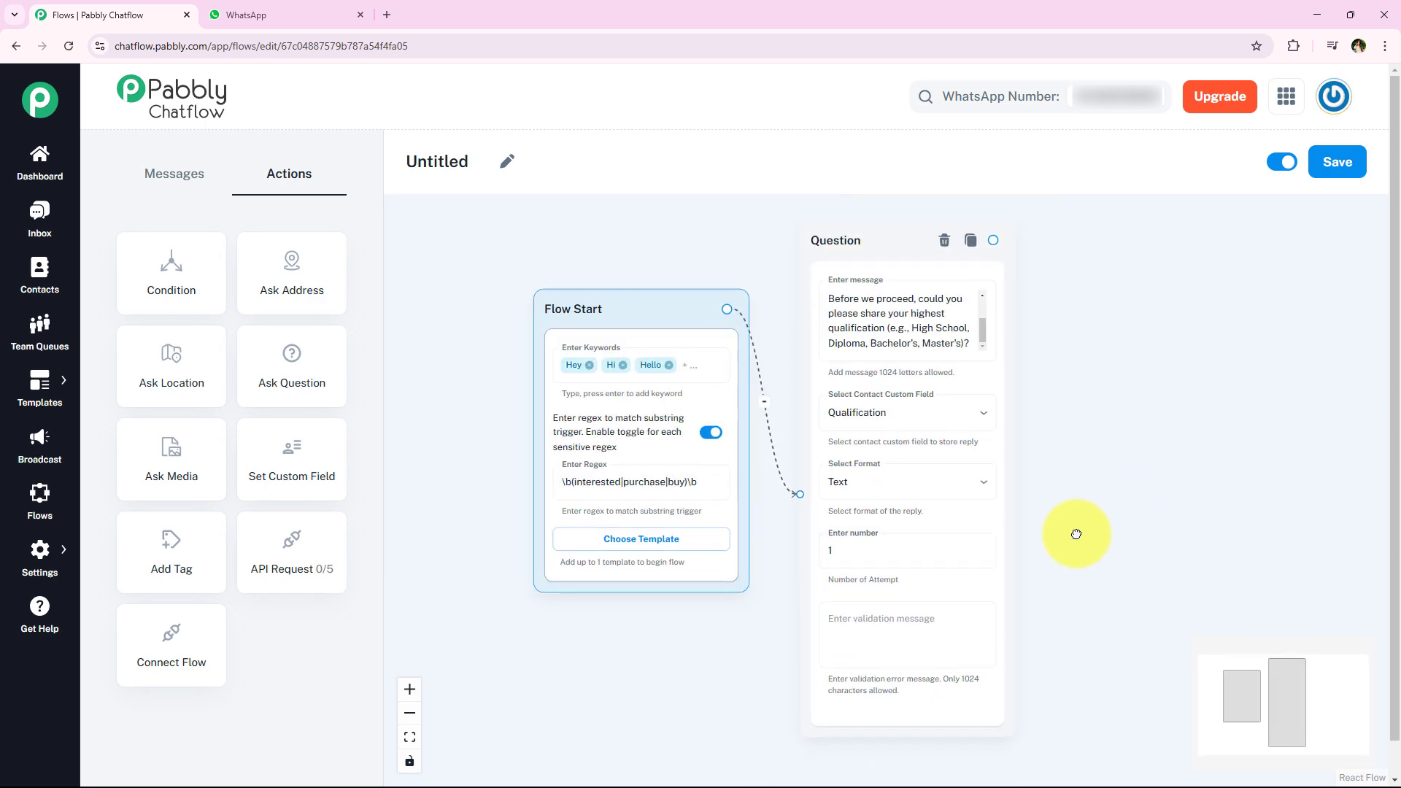
pyautogui.click(741, 314)
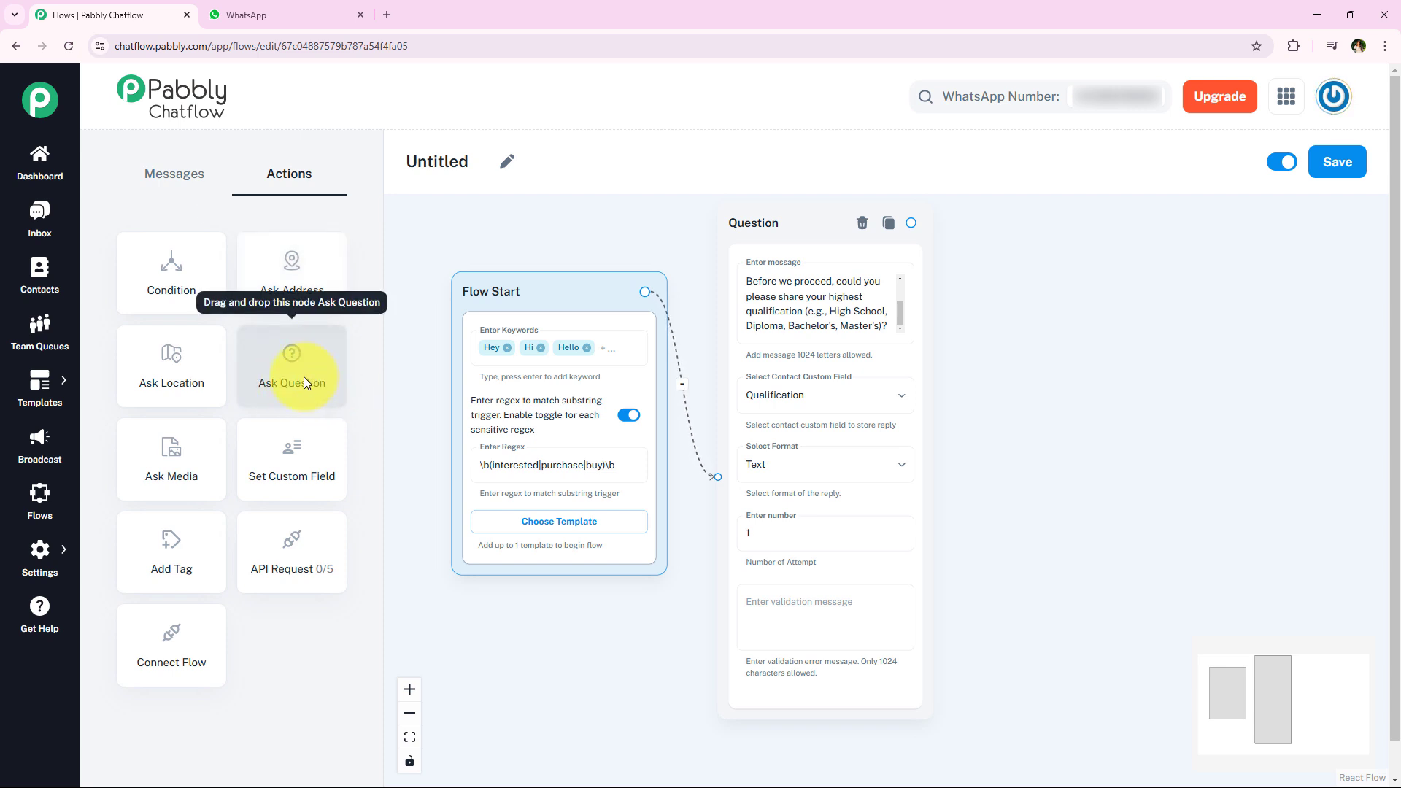
pyautogui.moveTo(304, 377); pyautogui.dragTo(1101, 288)
pyautogui.click(1086, 336)
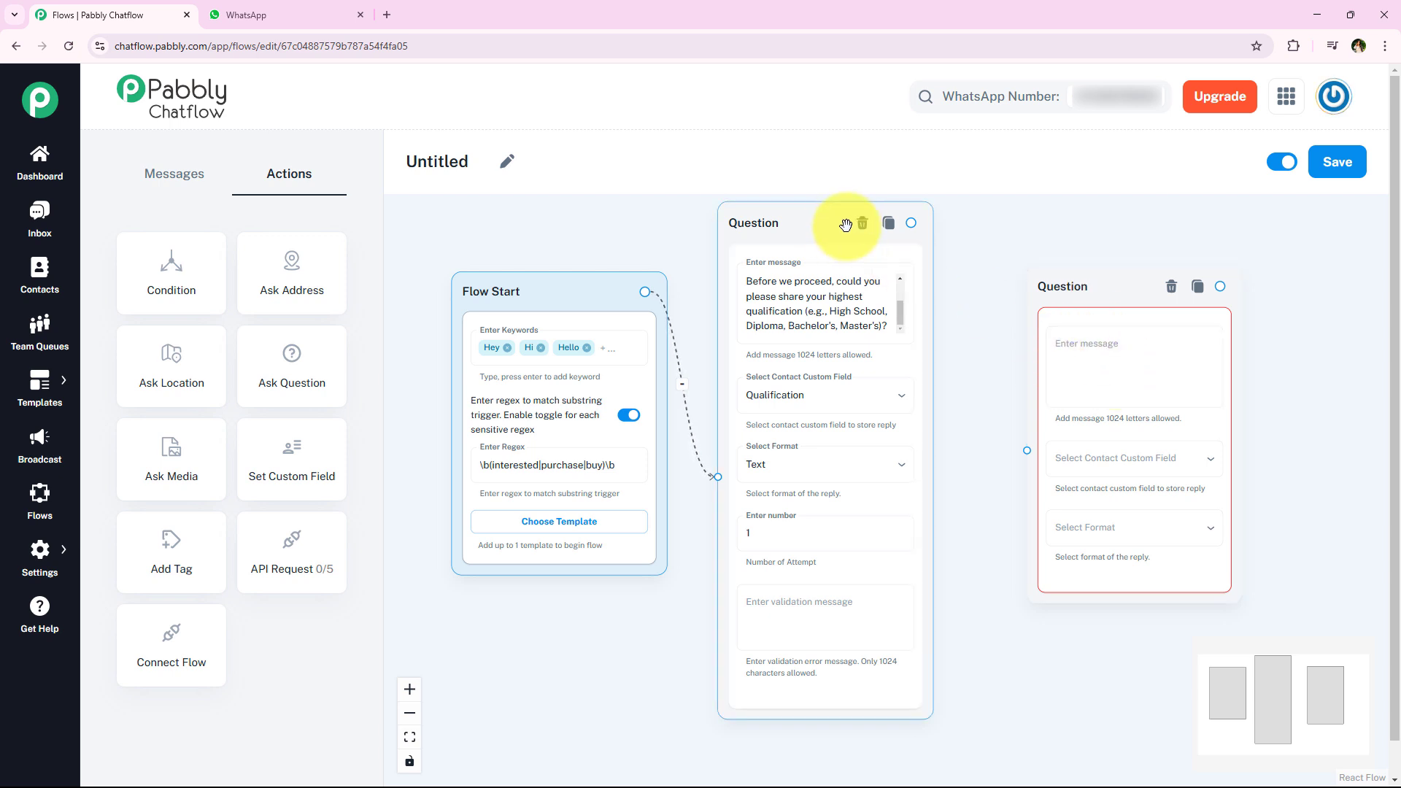
pyautogui.moveTo(912, 224); pyautogui.dragTo(1027, 456)
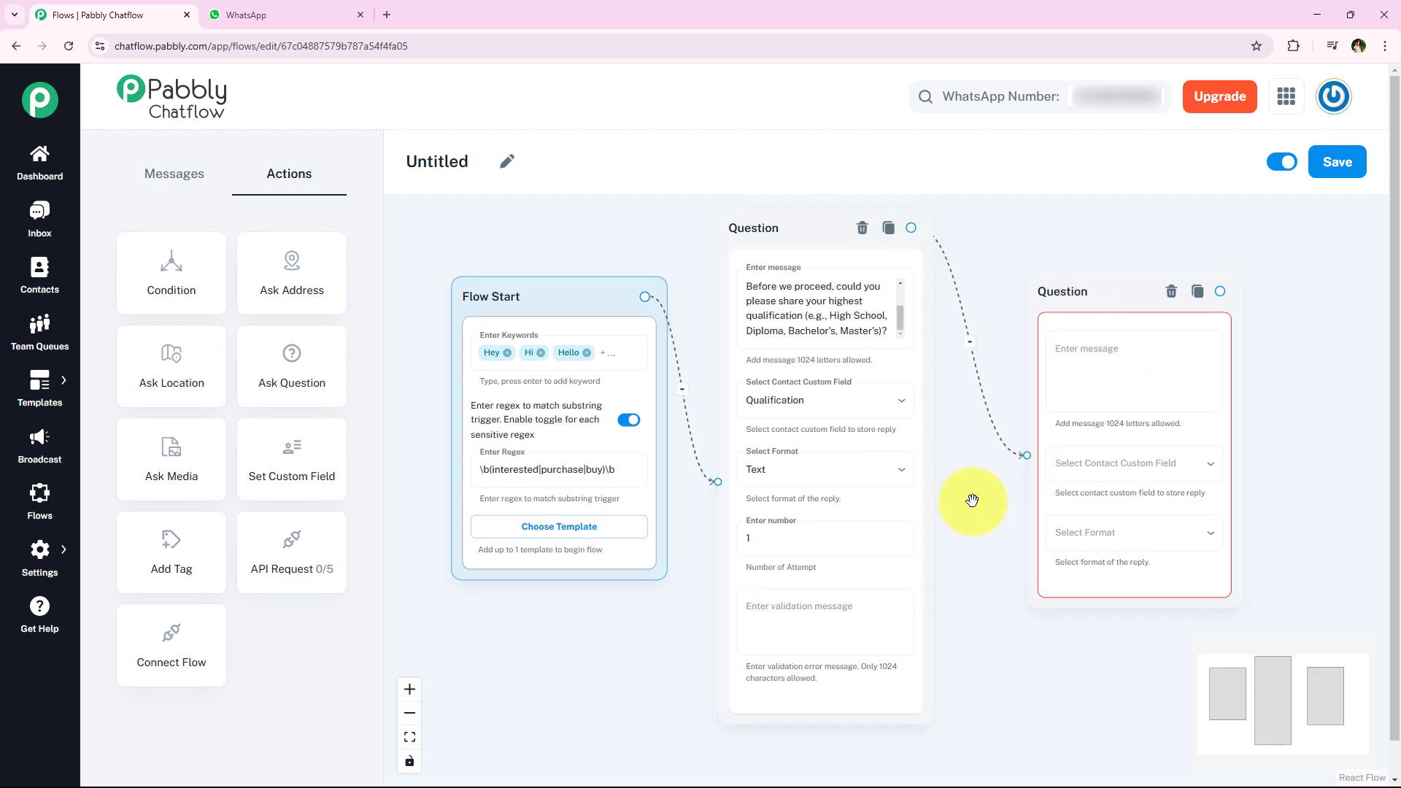
# Enter "Great! Now, please share your email ID so we can send the complete course details." as the second question's message
pyautogui.click(1071, 349)
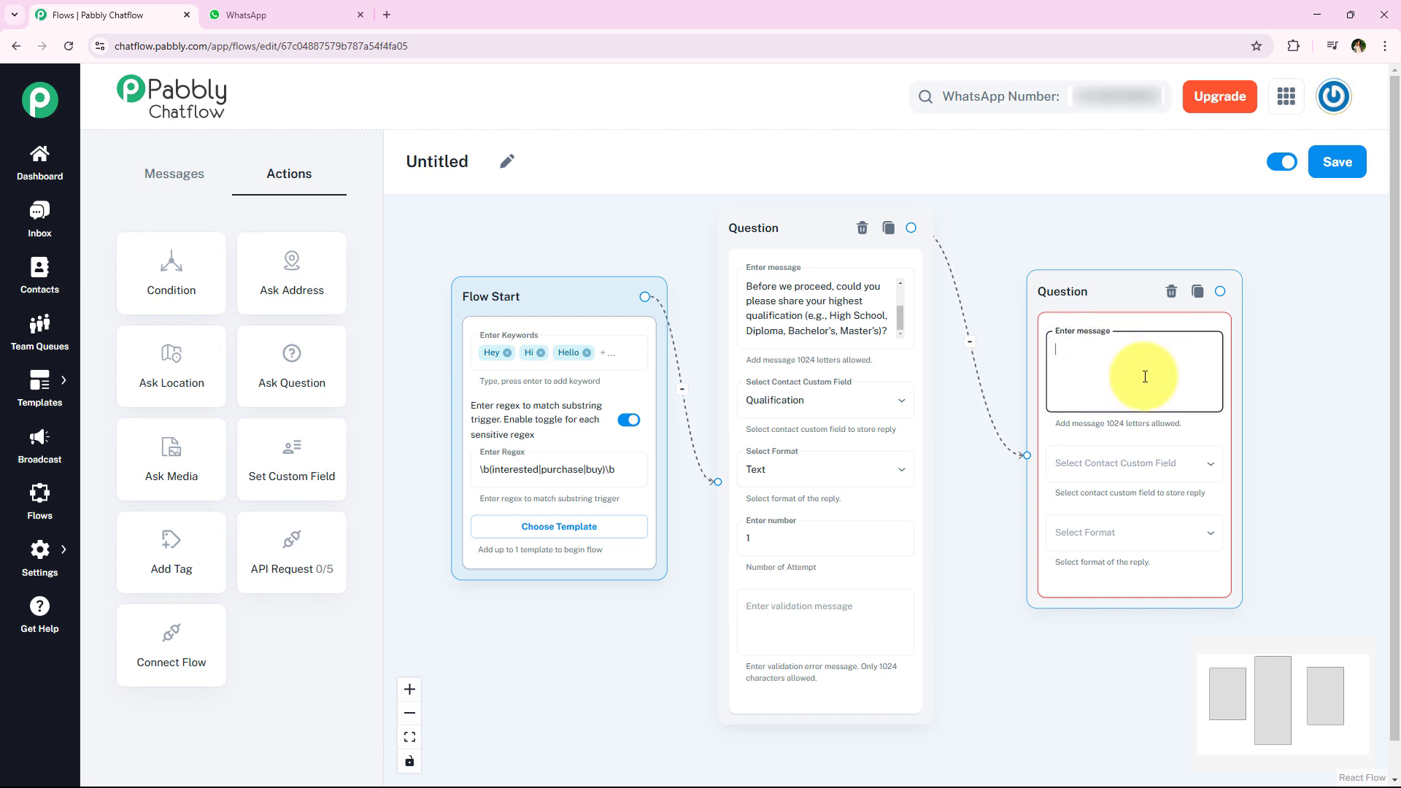
pyautogui.write('Great! Now, please share your email ID so we can send the complete course details.')
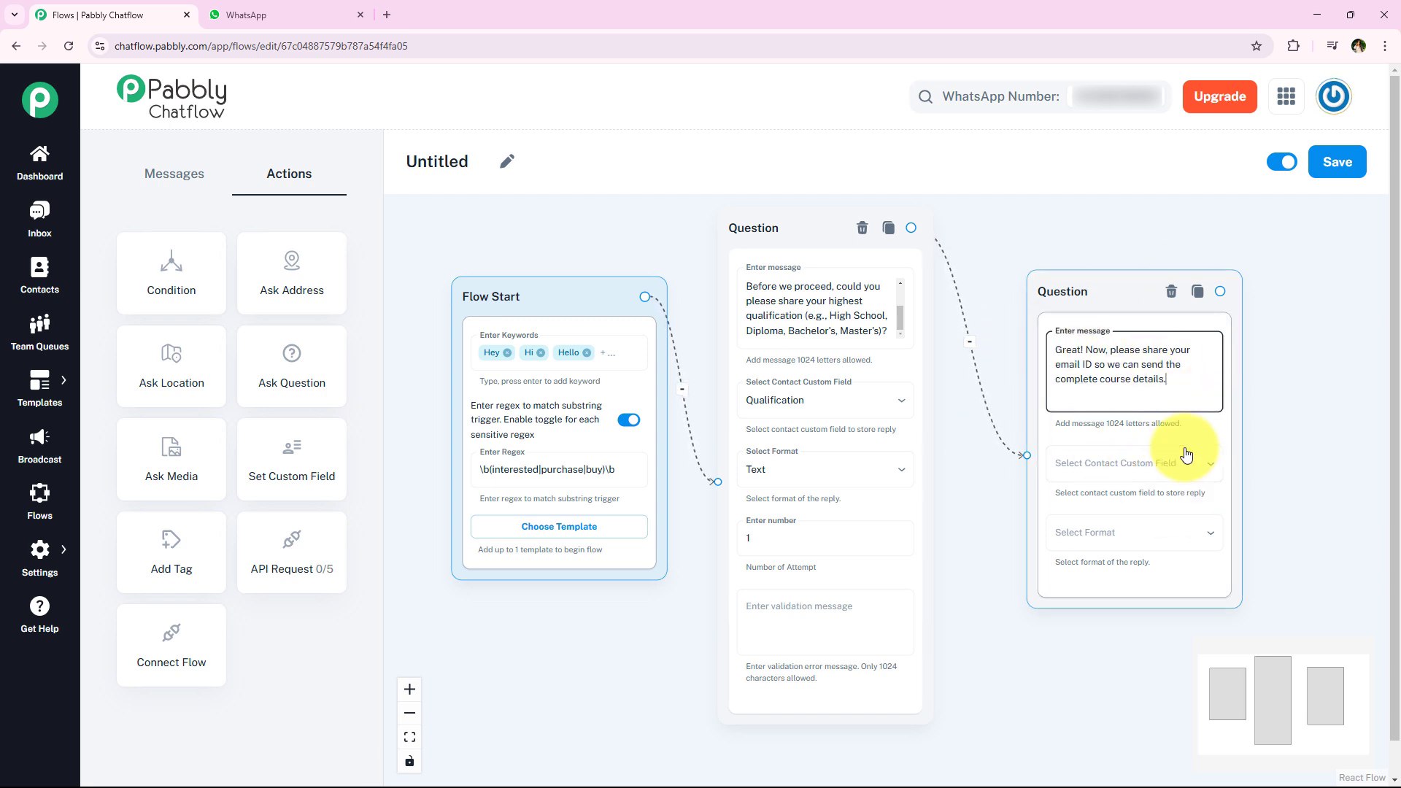
# Store the second question's reply in the Email contact custom field and set its reply format to Email
pyautogui.click(1083, 471)
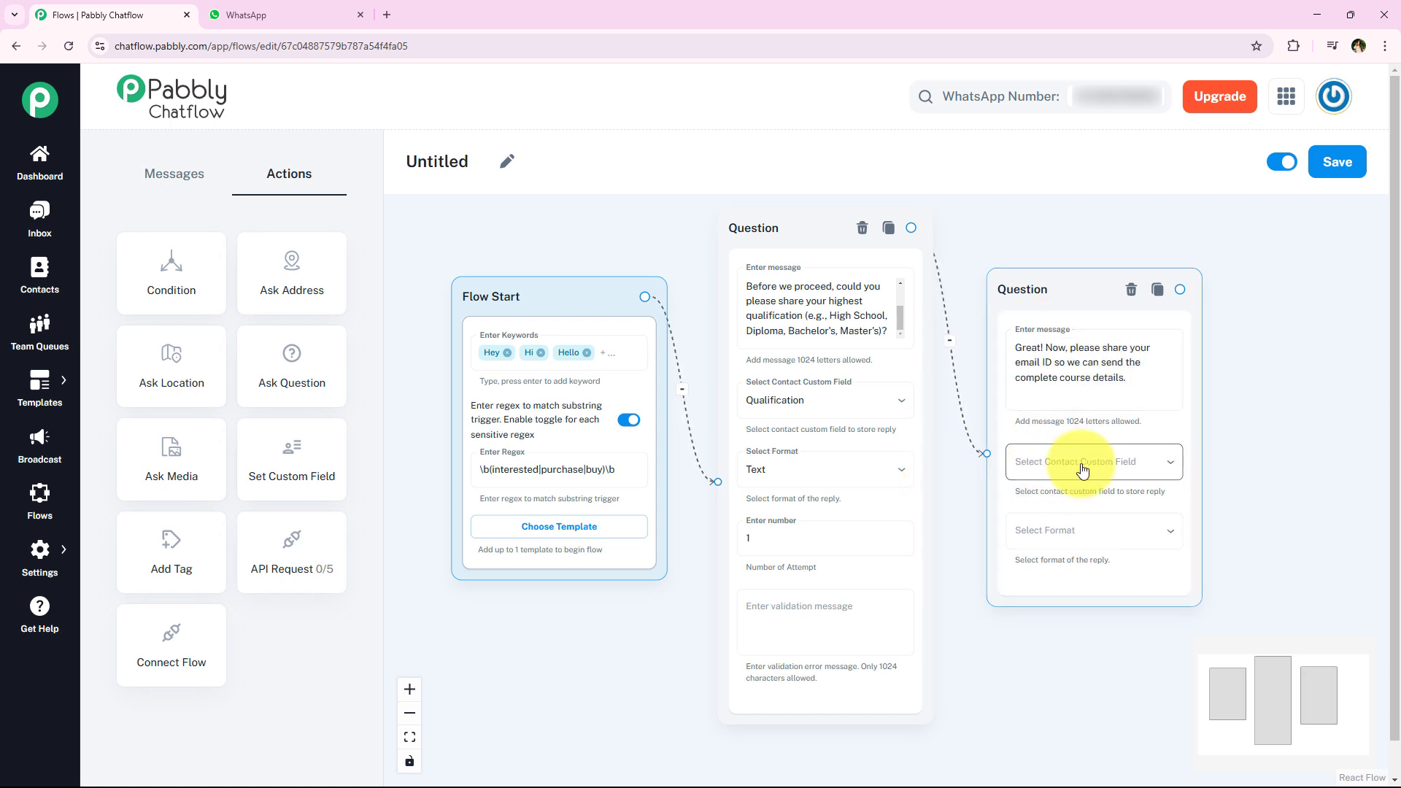
pyautogui.click(1128, 473)
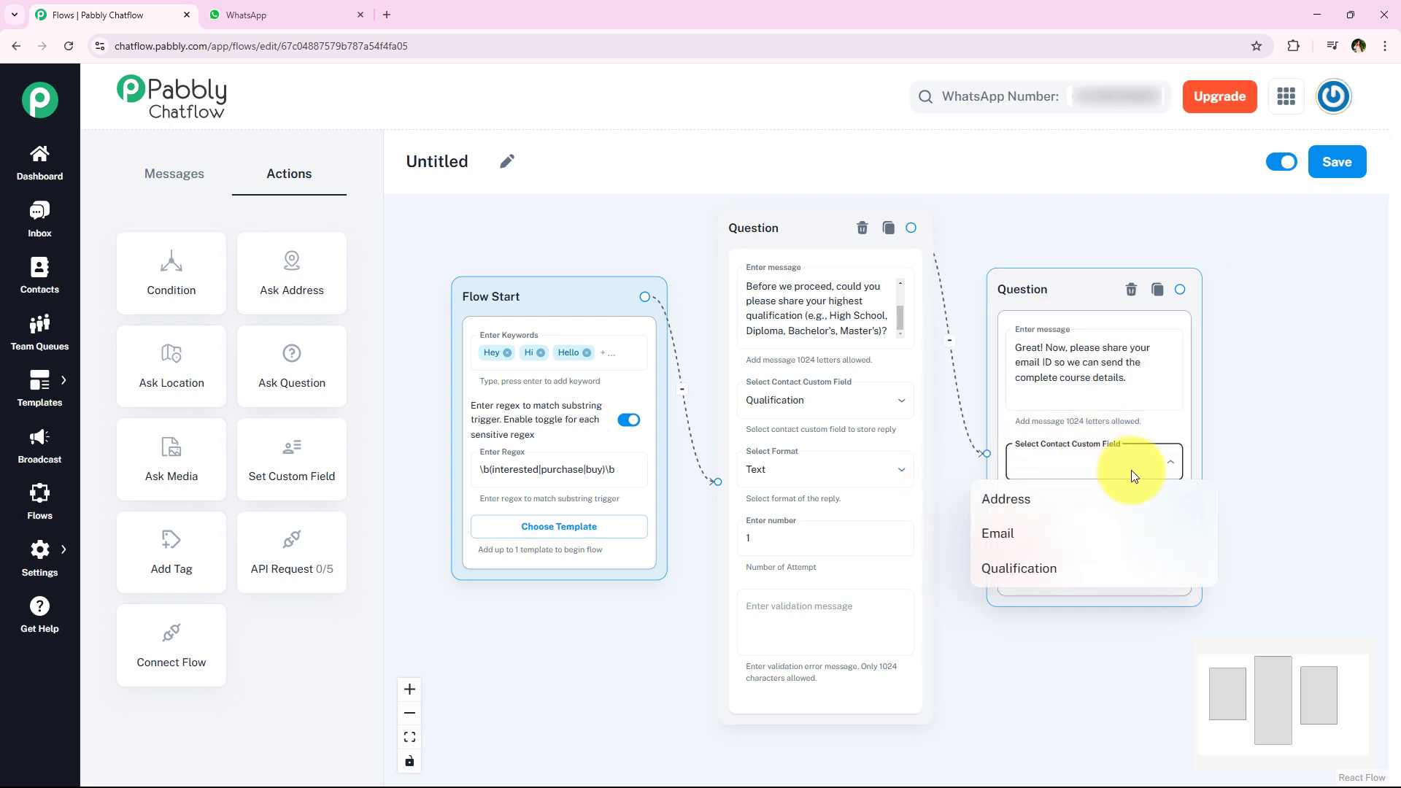
pyautogui.click(1076, 540)
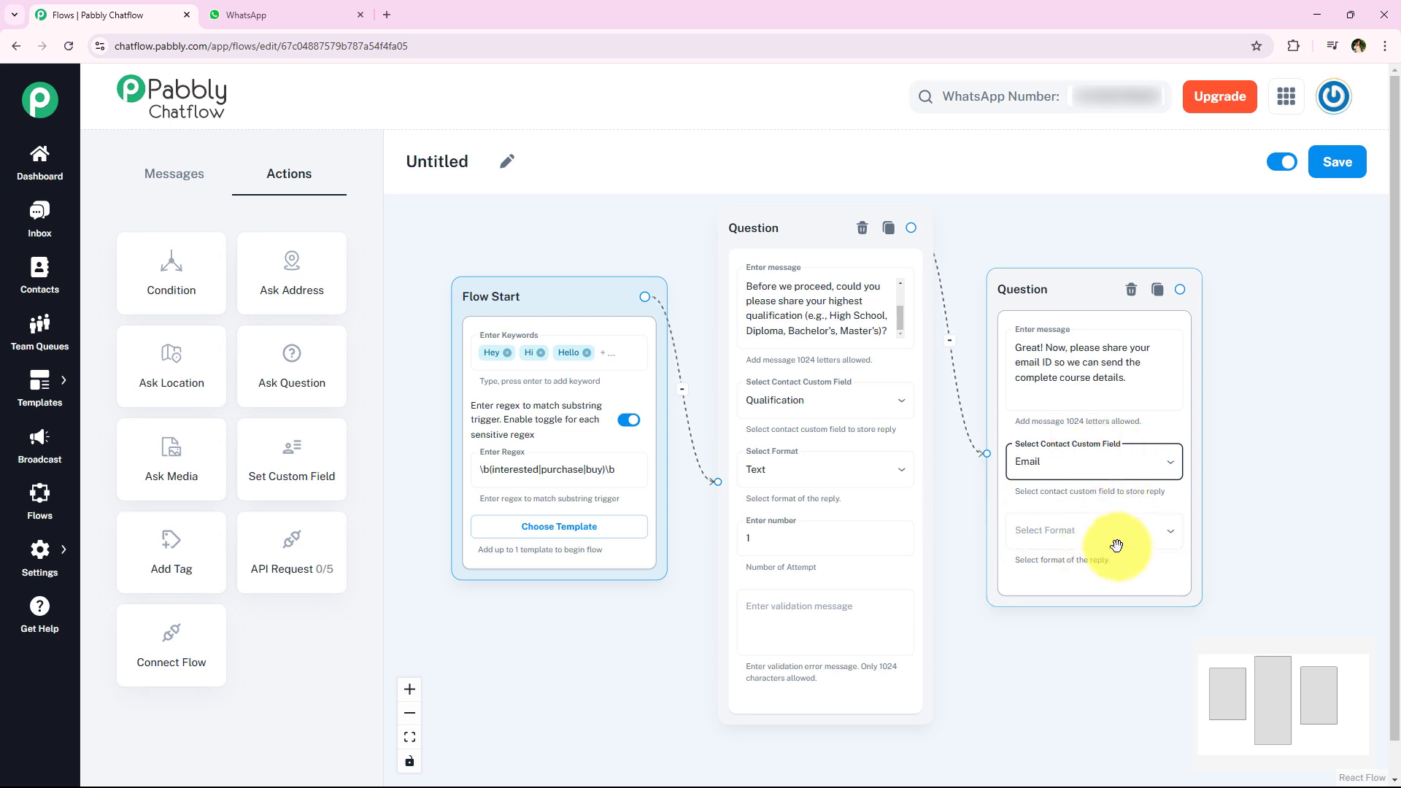
pyautogui.click(1116, 549)
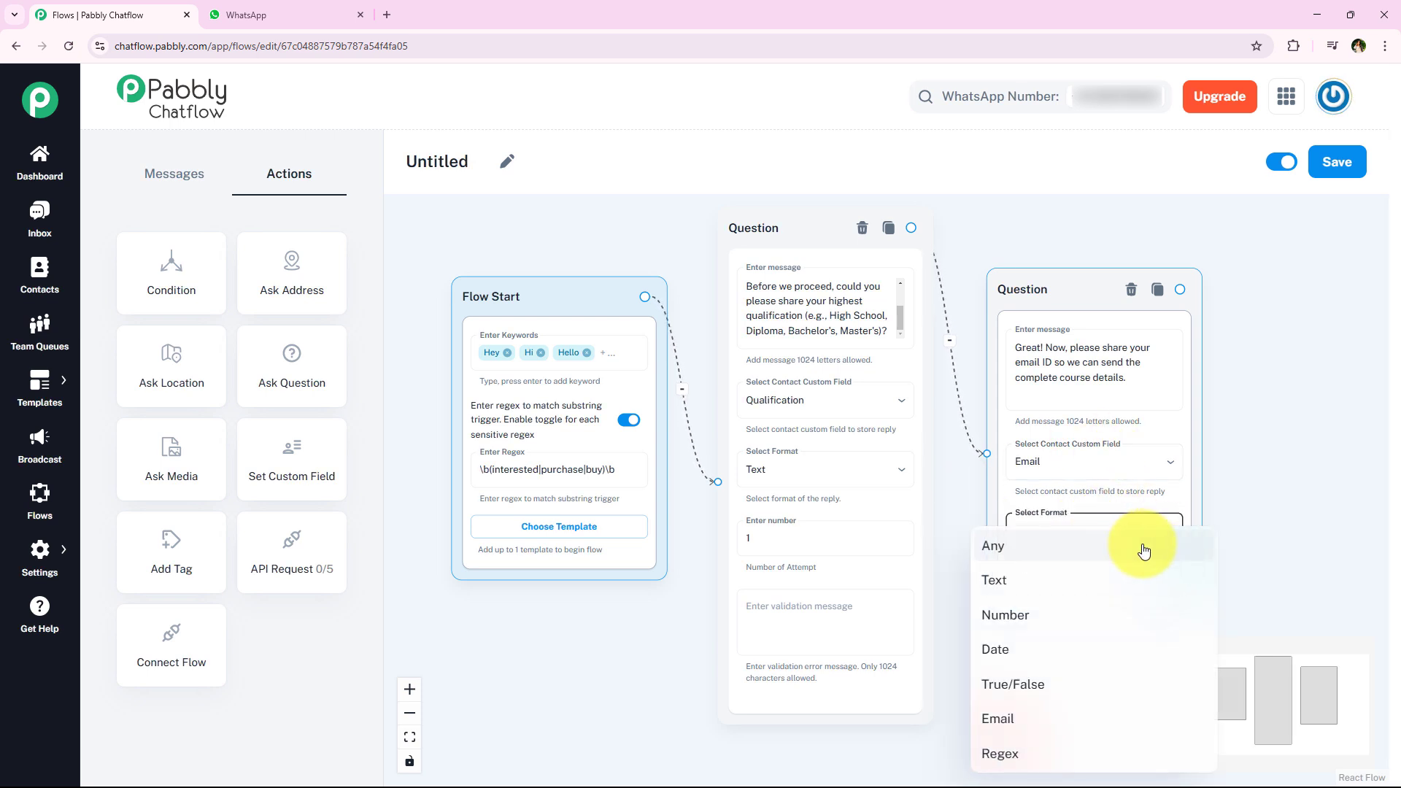
pyautogui.click(1102, 728)
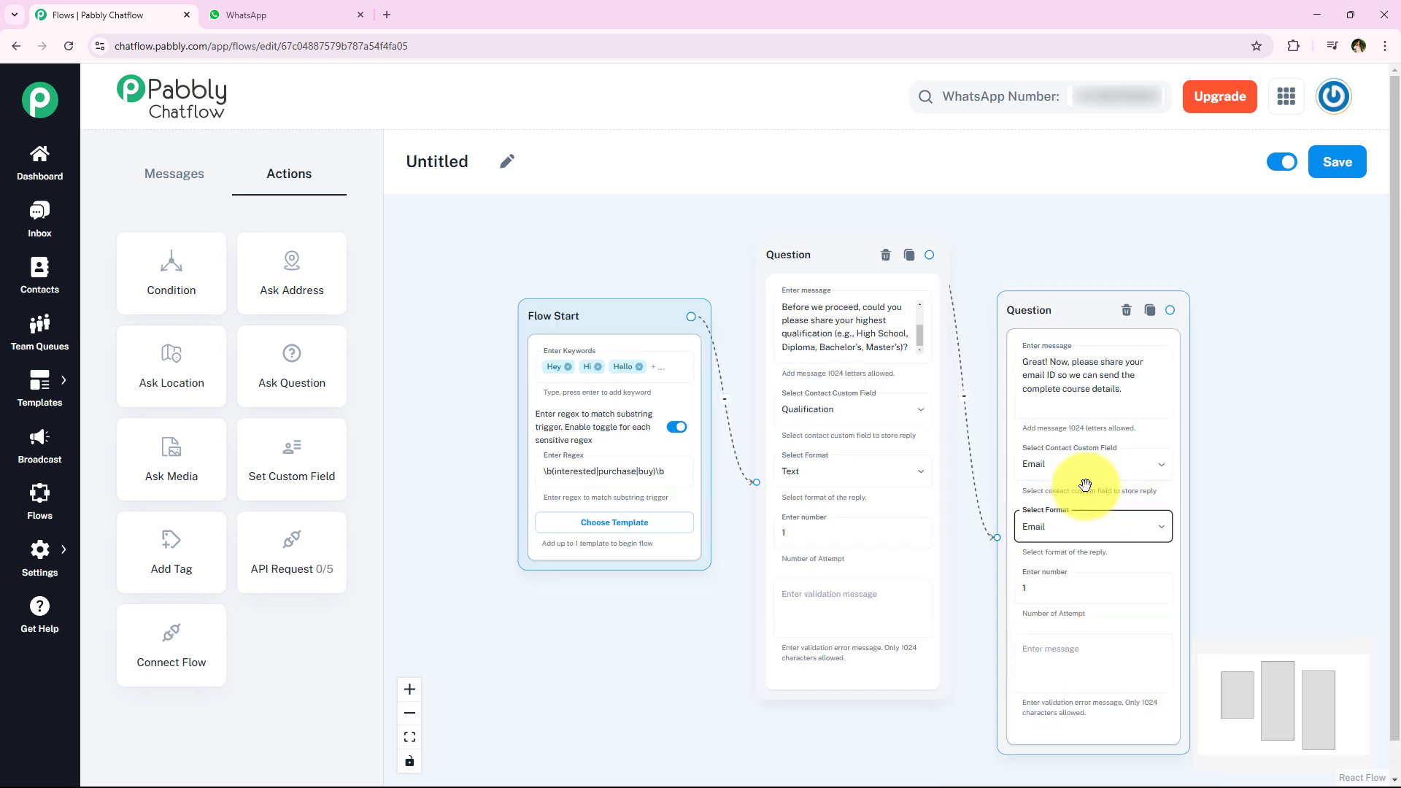
# Rearrange the Flow Start node and both Question nodes side by side, leaving free canvas space after the email question
pyautogui.click(1226, 558)
pyautogui.moveTo(637, 301); pyautogui.dragTo(531, 292)
pyautogui.moveTo(820, 256); pyautogui.dragTo(713, 259)
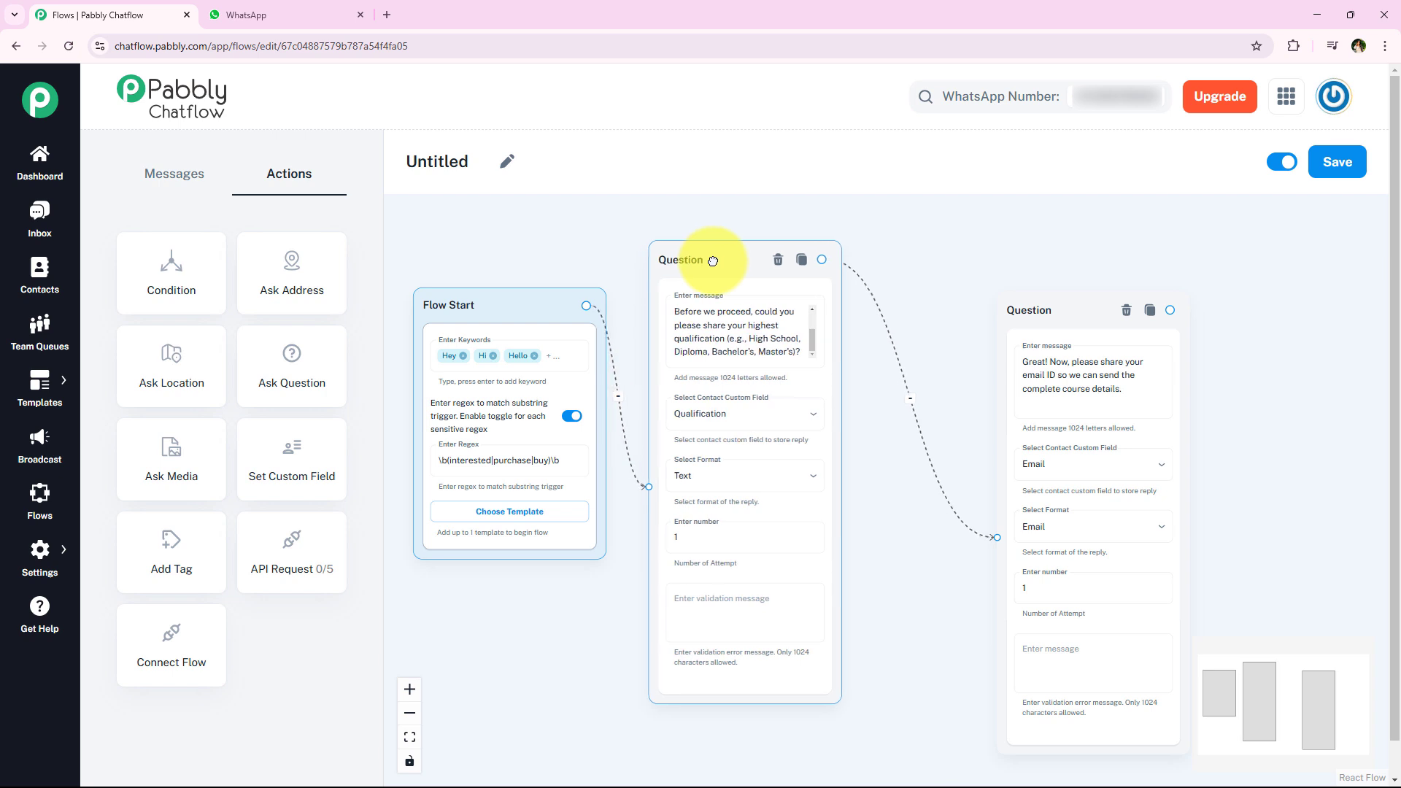
pyautogui.click(986, 312)
pyautogui.moveTo(986, 312); pyautogui.dragTo(926, 263)
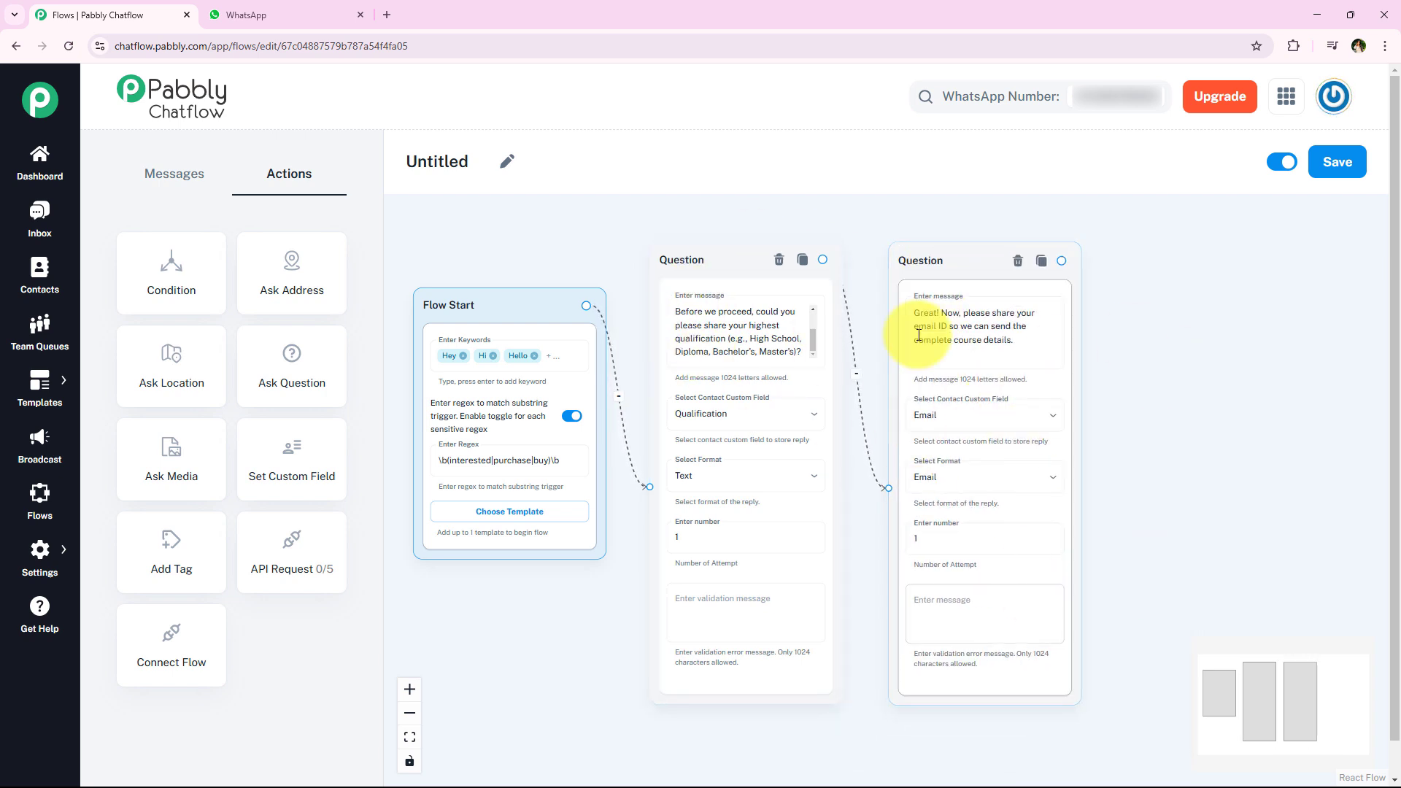
pyautogui.click(1267, 460)
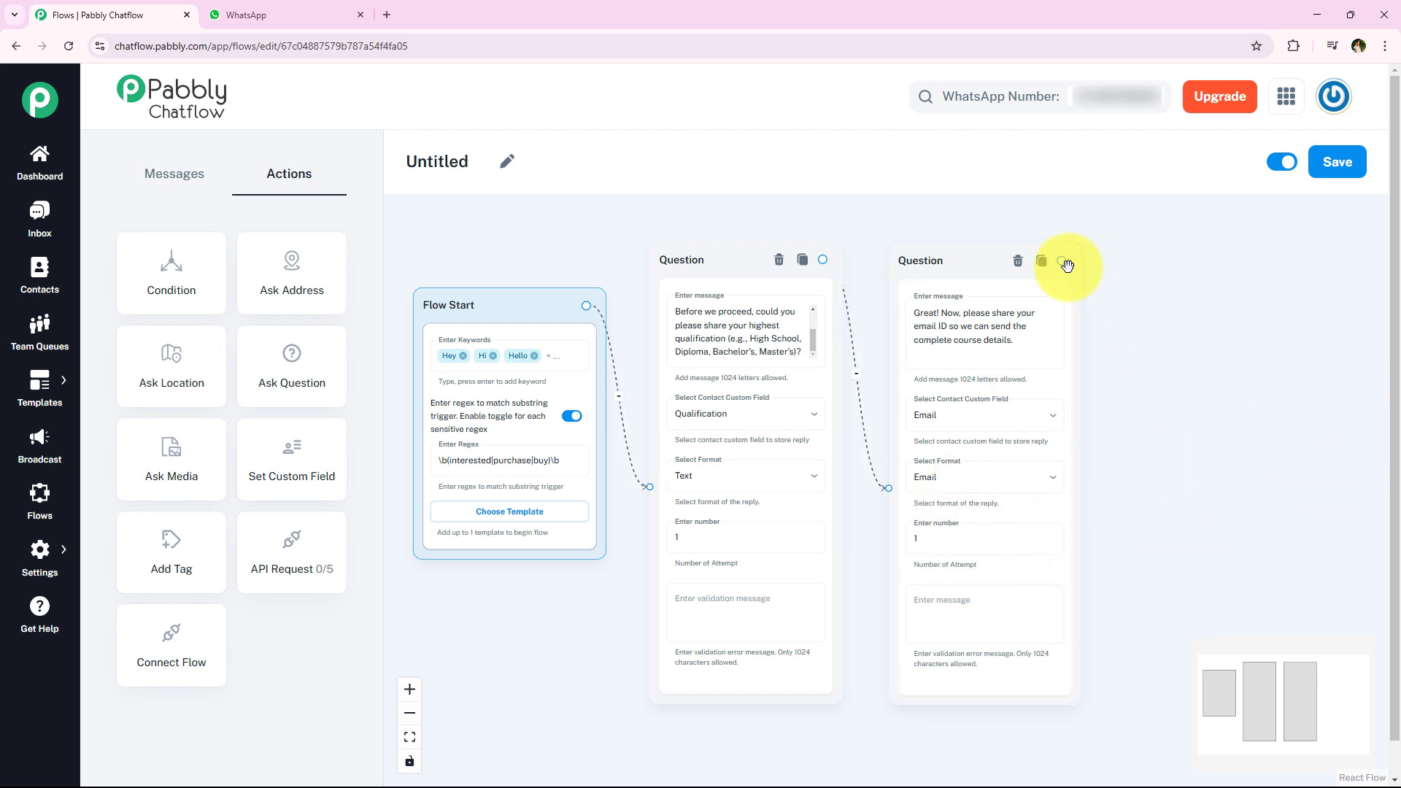
# Connect a new Text + Button message node to the email question's output and place it beside that question
pyautogui.moveTo(1067, 261); pyautogui.dragTo(1168, 438)
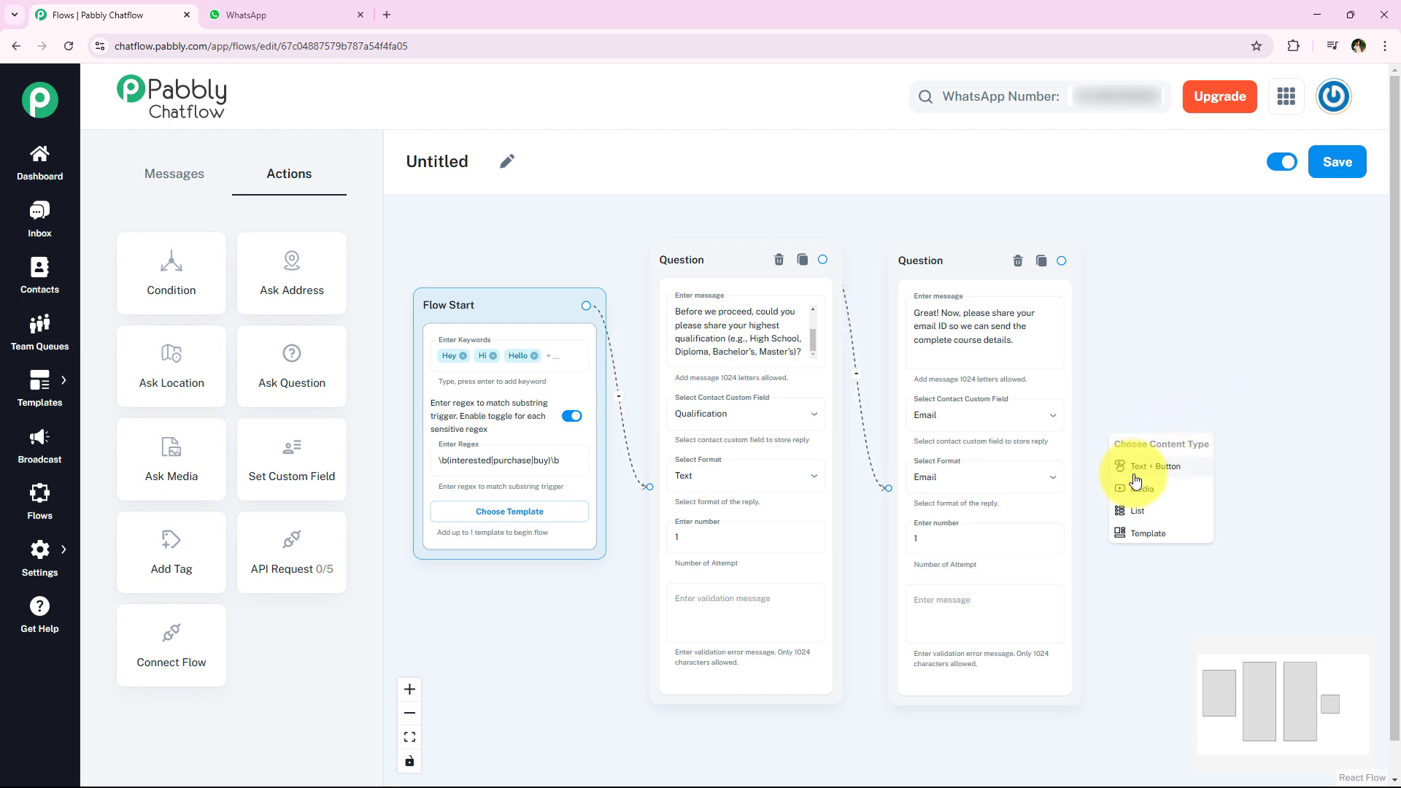
pyautogui.click(1173, 468)
pyautogui.moveTo(1198, 460); pyautogui.dragTo(1227, 263)
pyautogui.moveTo(1201, 594); pyautogui.dragTo(994, 597)
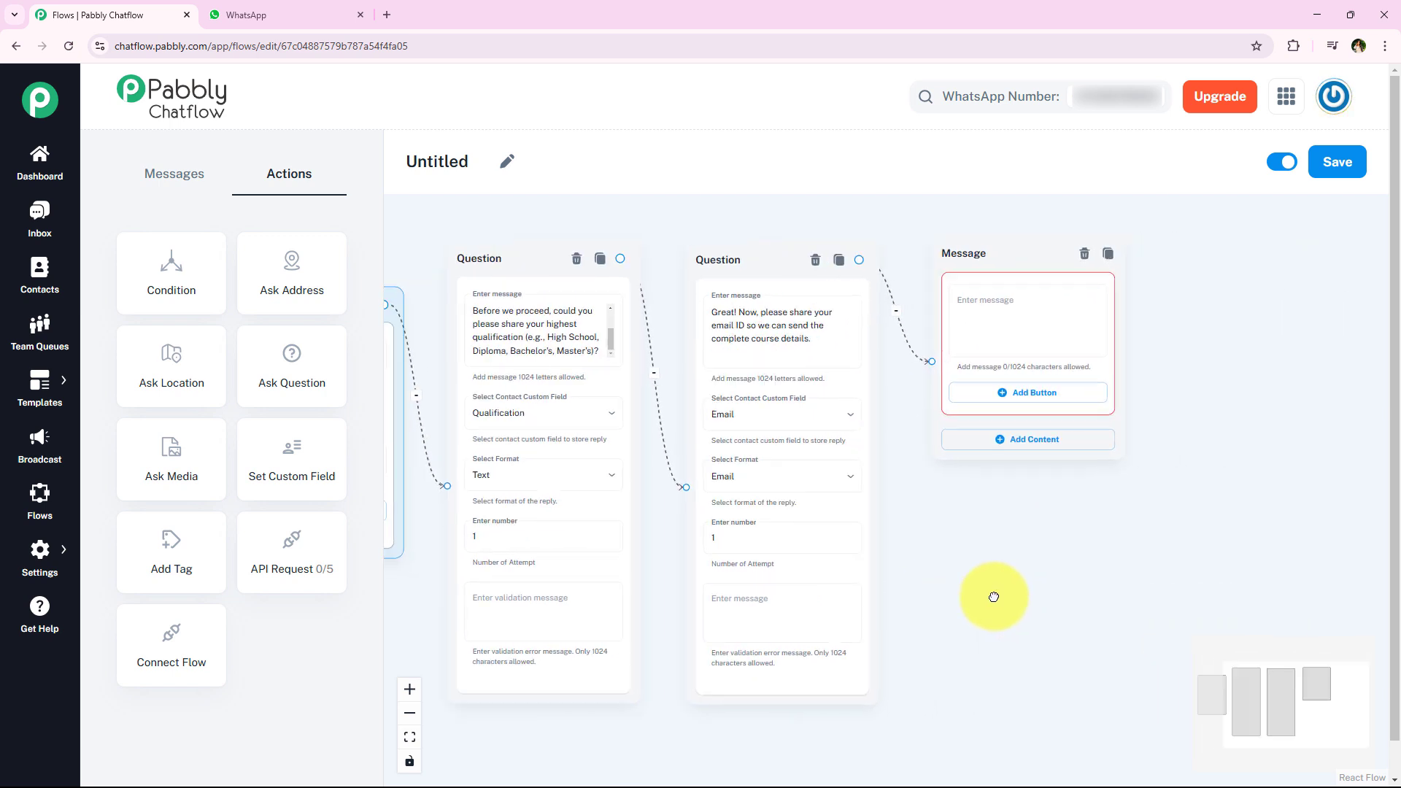
# Enter "Got it! ✅ Now, would you like to see the syllabus? Reply 1 for Yes or 2 for No" in the Message node
pyautogui.scroll(3, 978, 544)
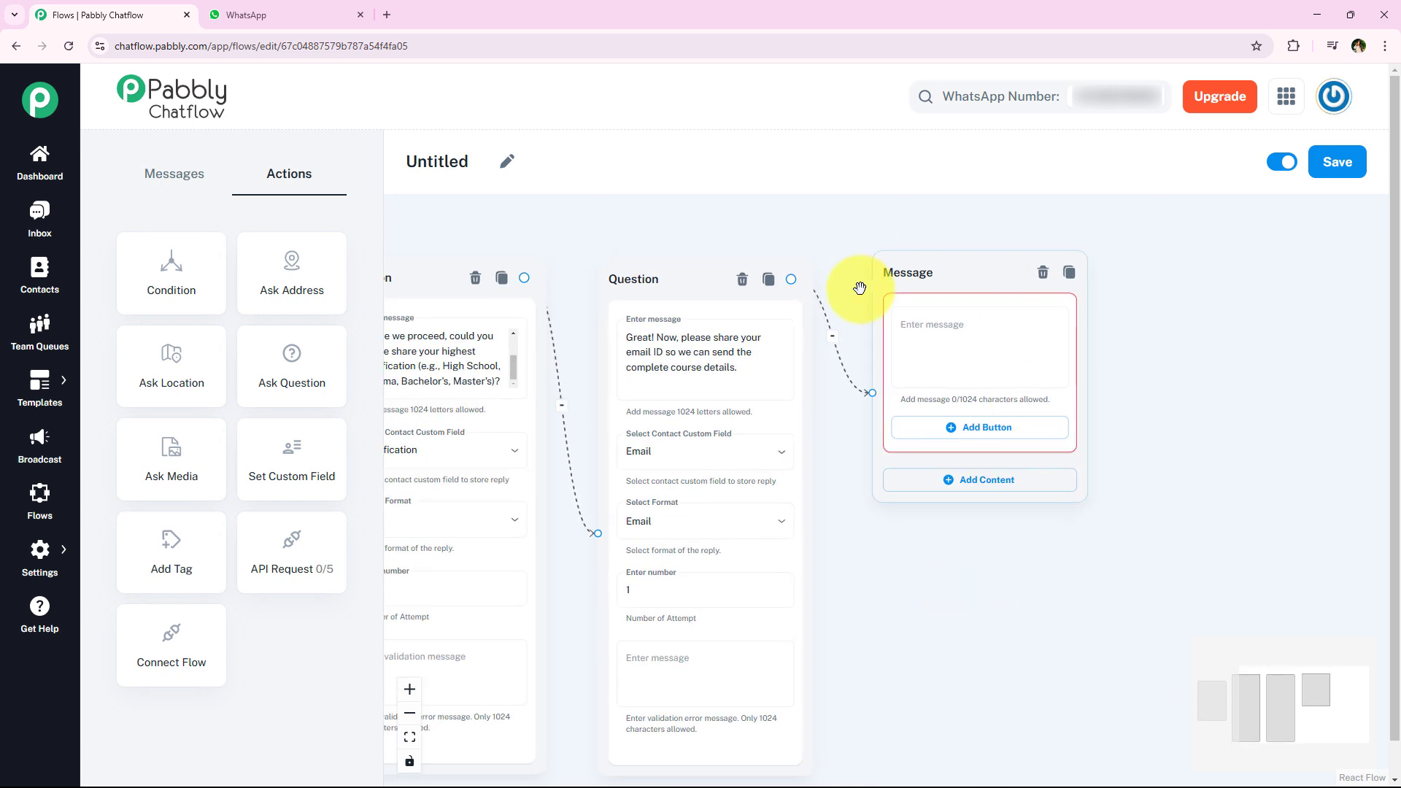
pyautogui.click(969, 369)
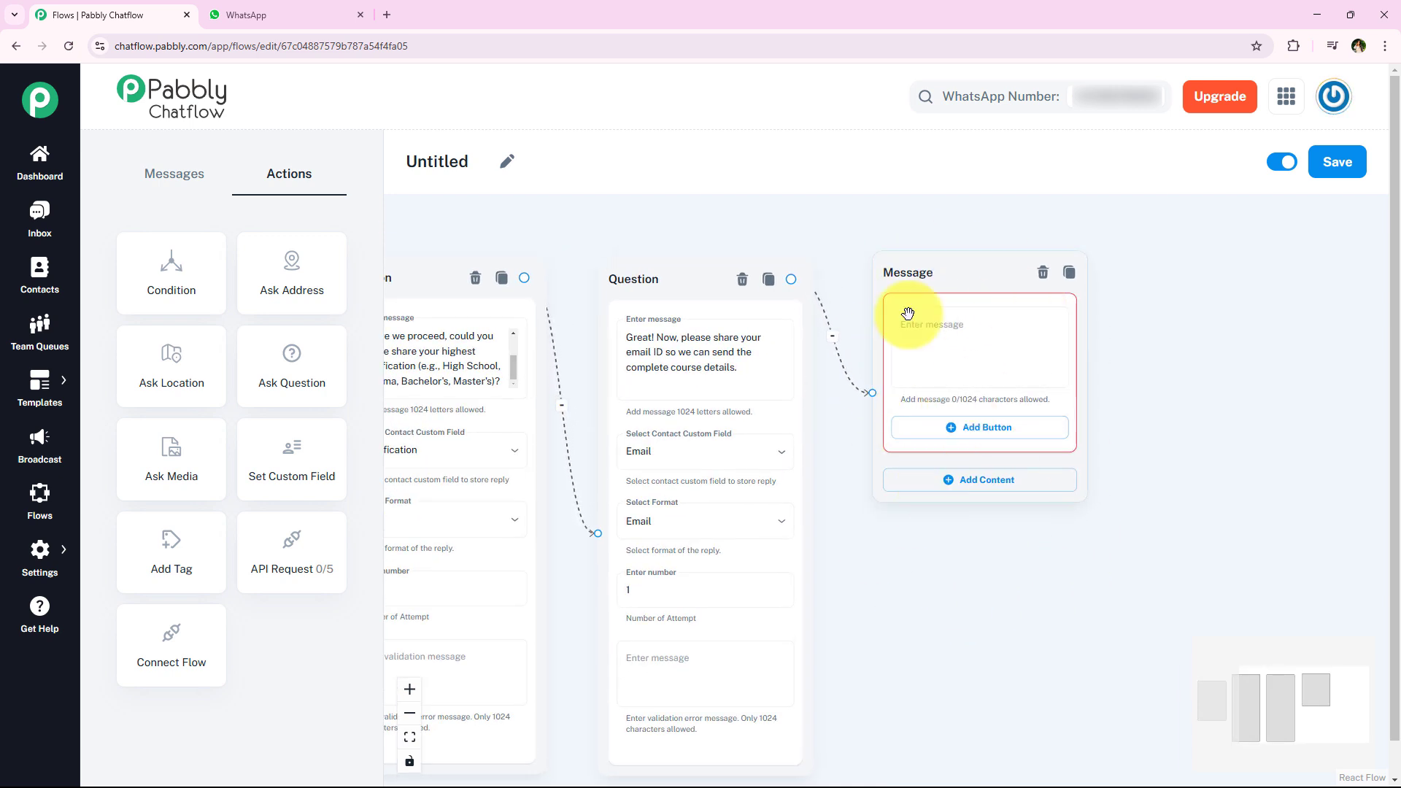
pyautogui.click(979, 341)
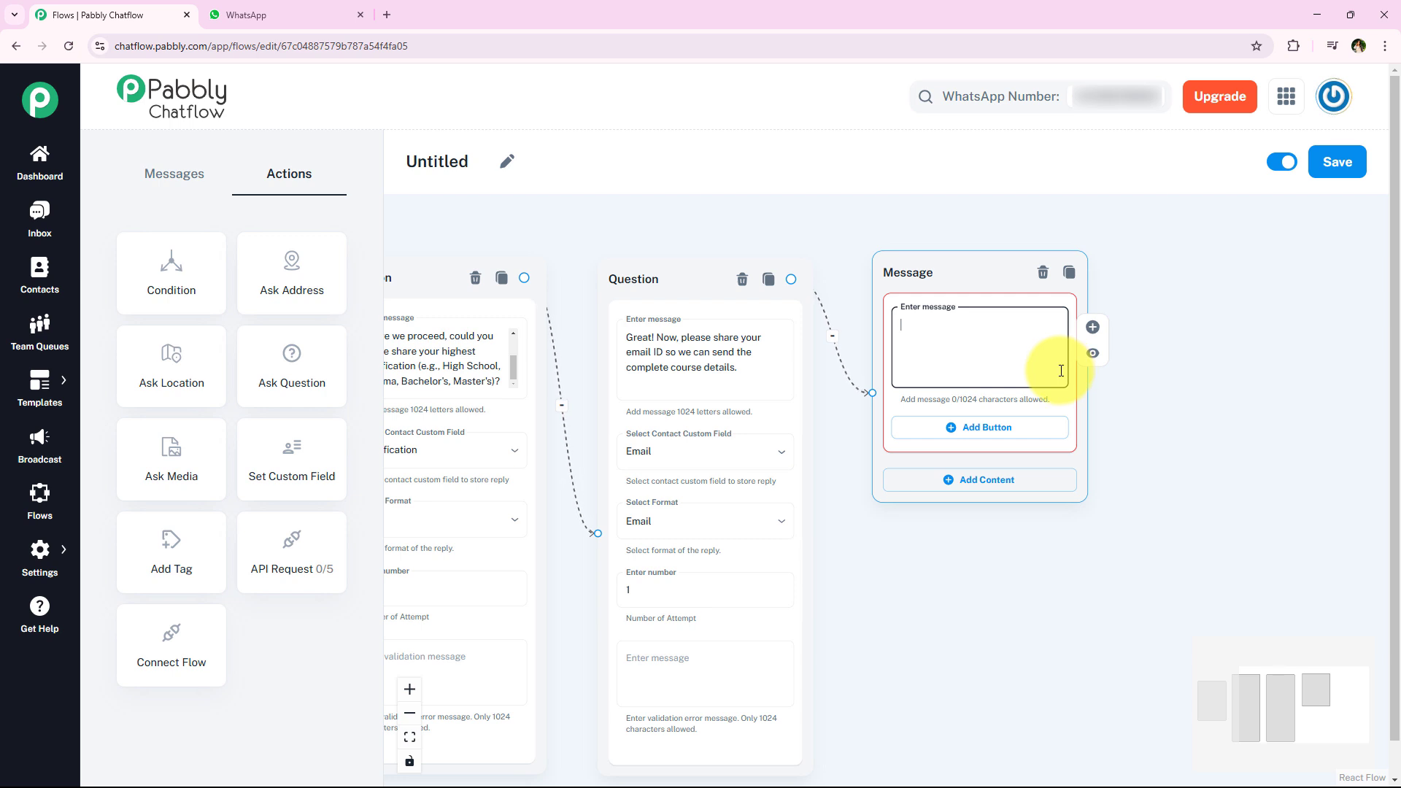
pyautogui.write('Got it! ✅ Now, would you like to see the syllabus? Reply 1 for Yes or 2 for No')
pyautogui.moveTo(981, 281); pyautogui.dragTo(995, 282)
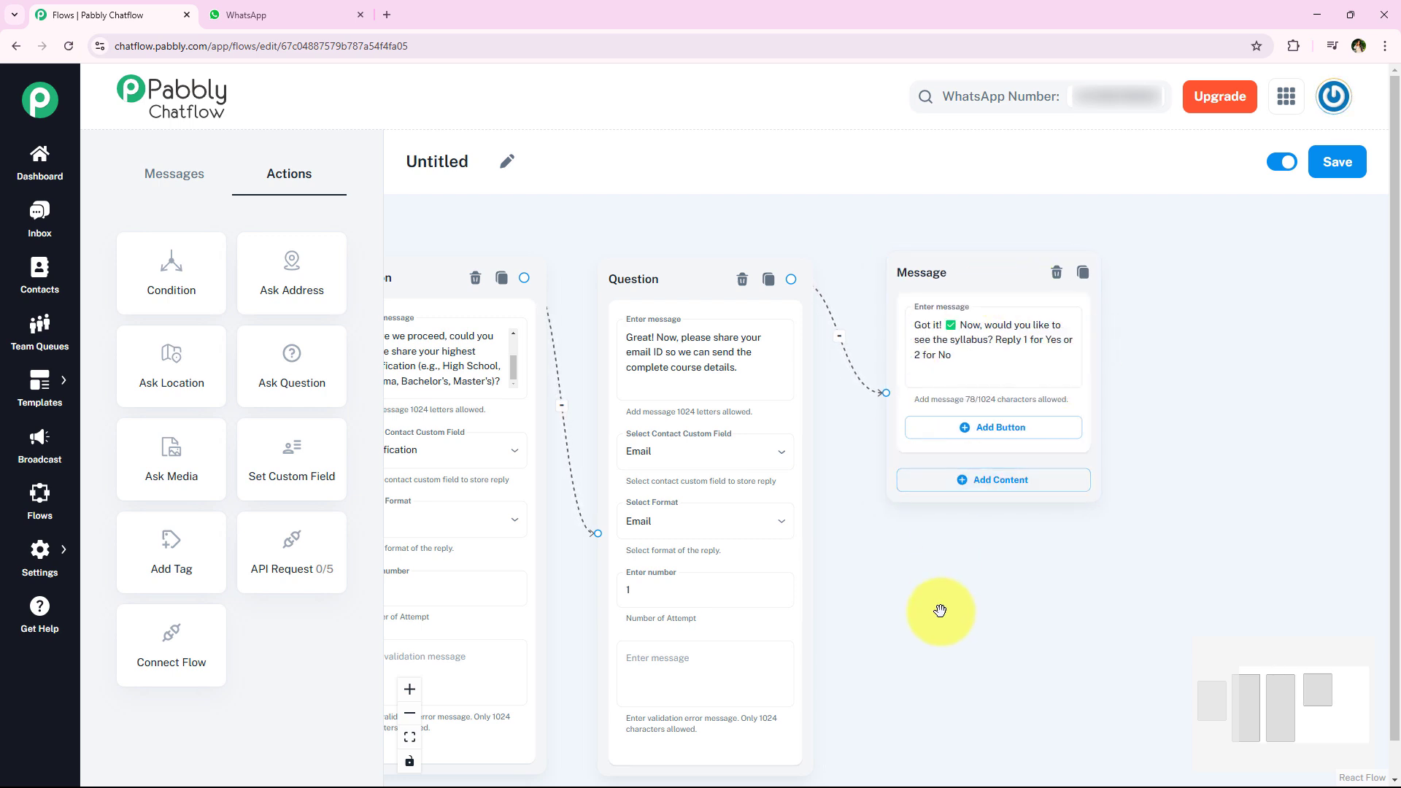
pyautogui.click(932, 344)
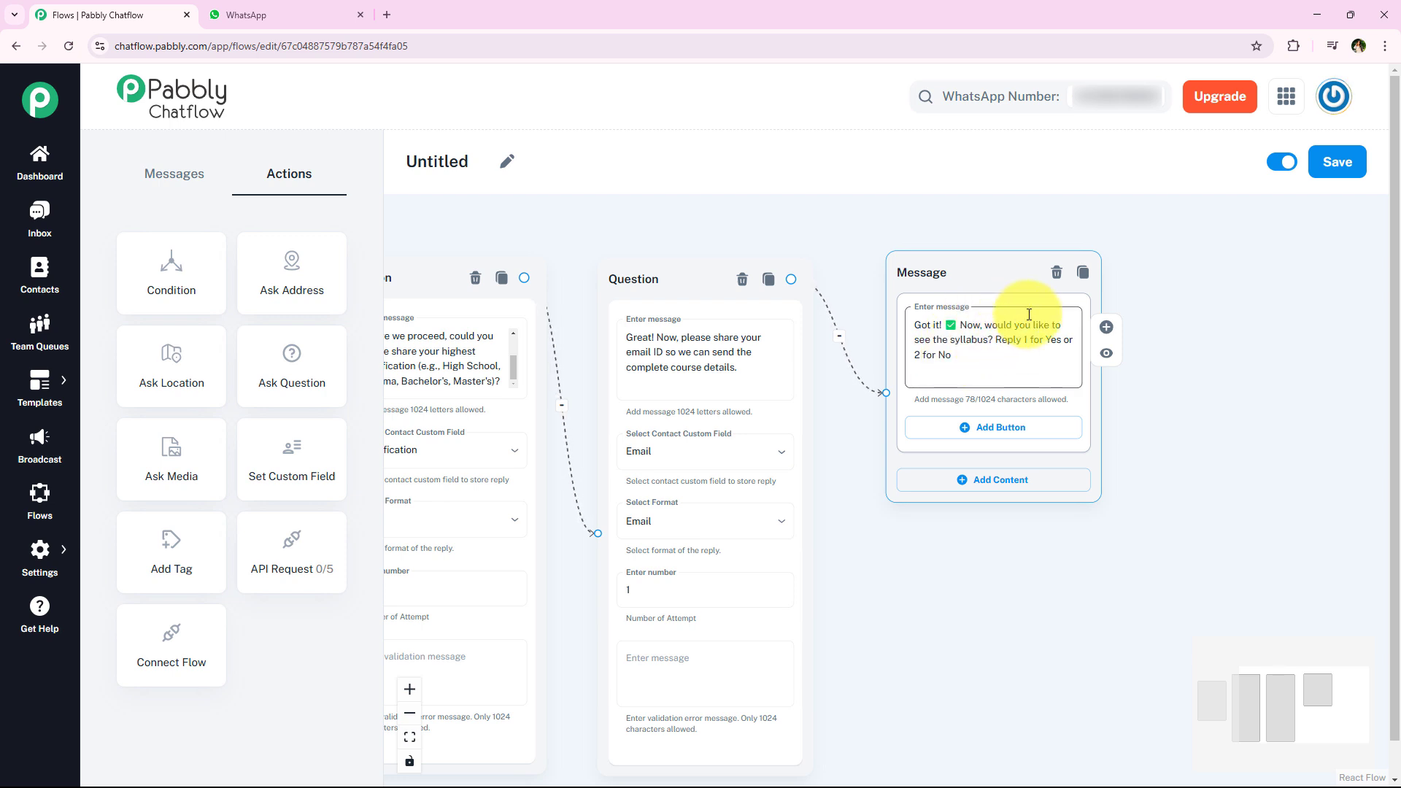
pyautogui.click(1184, 412)
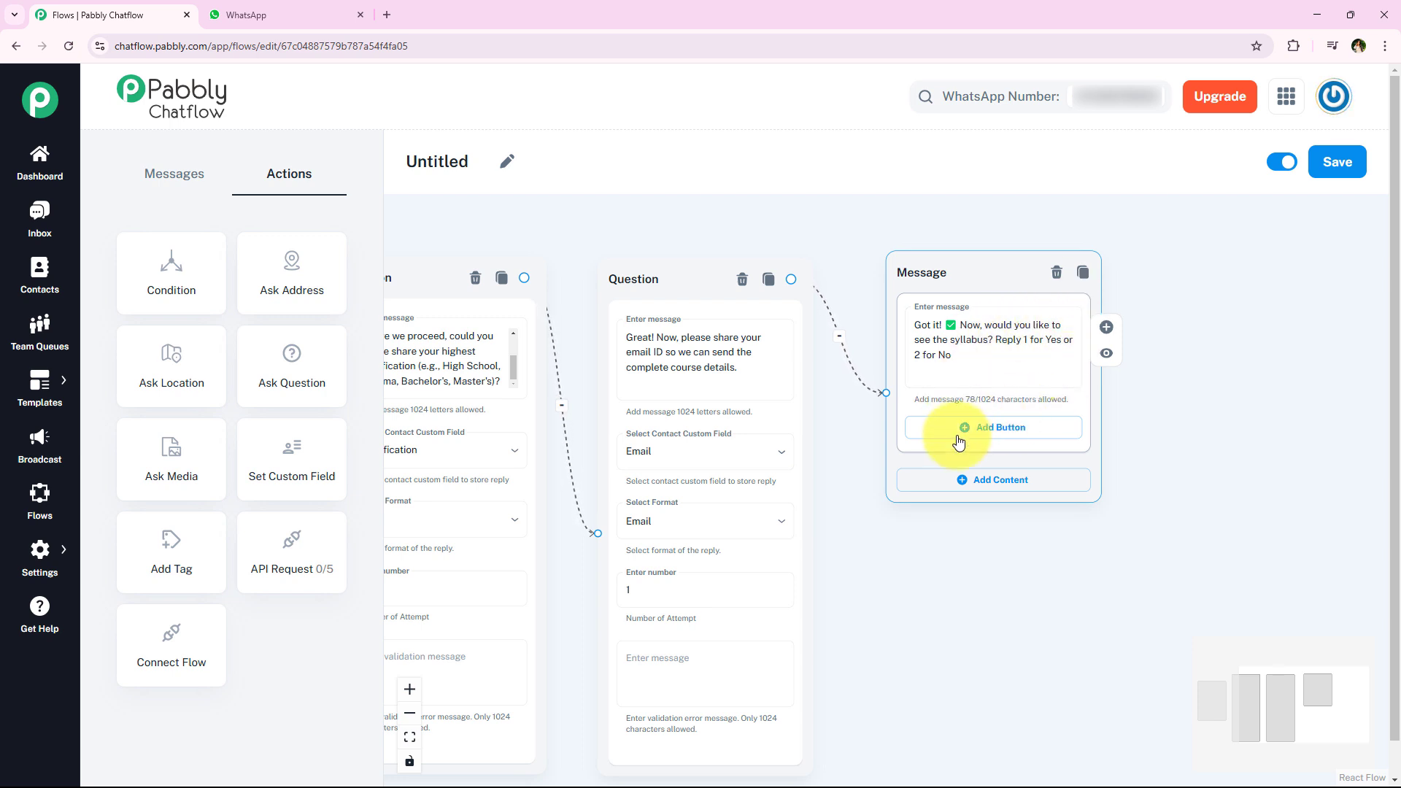
# Add two buttons labelled 1 and 2 to the Message node and move the node slightly closer to the email question
pyautogui.click(1003, 438)
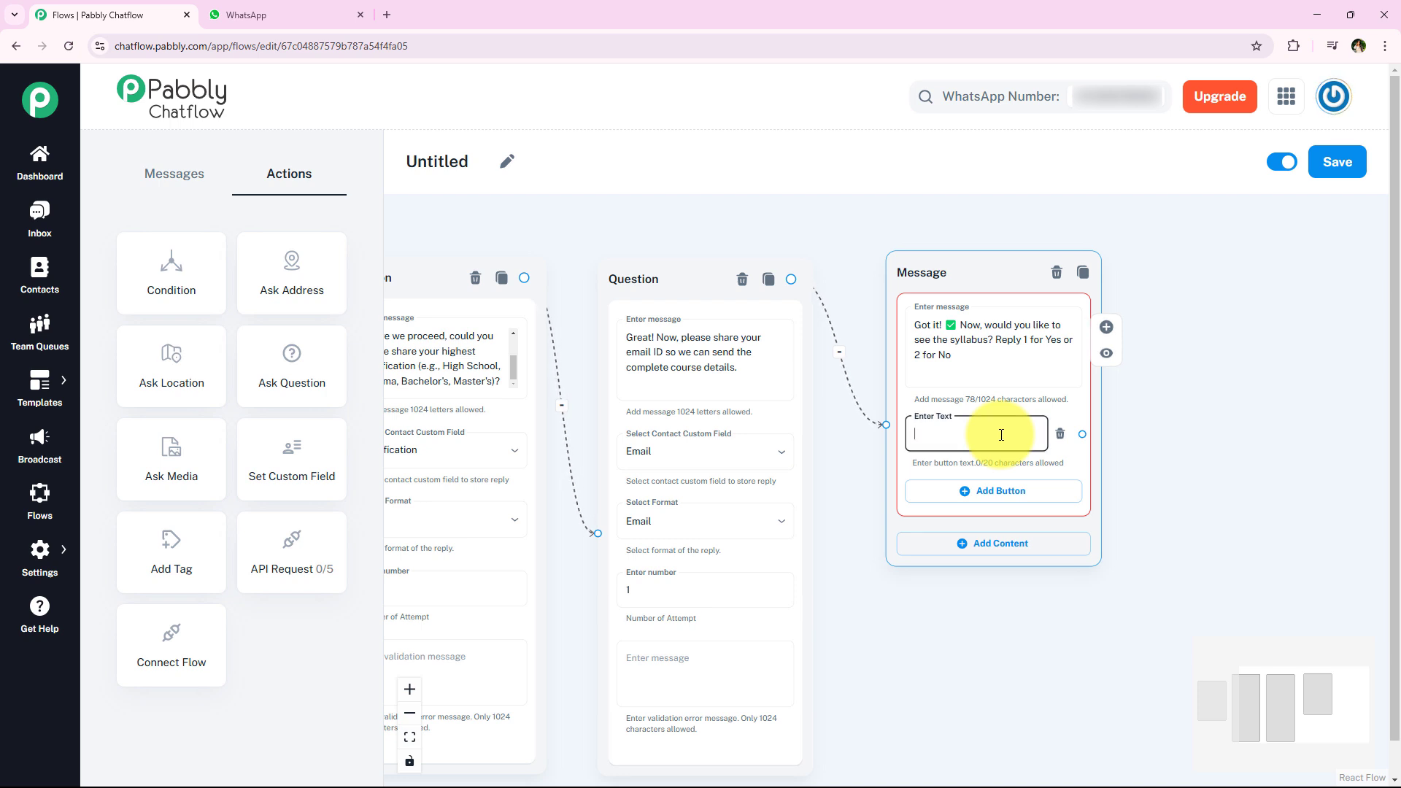
pyautogui.click(1011, 499)
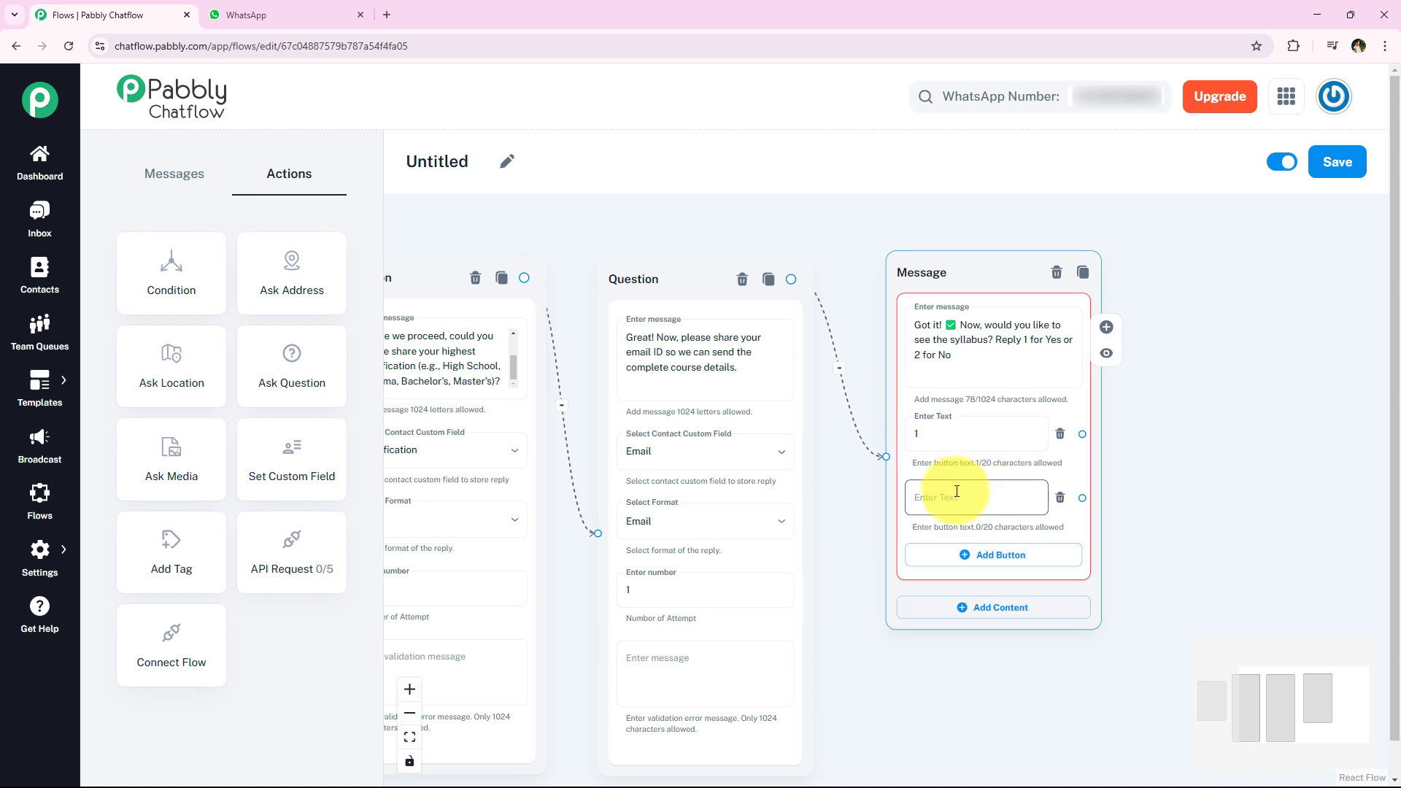
pyautogui.write('2')
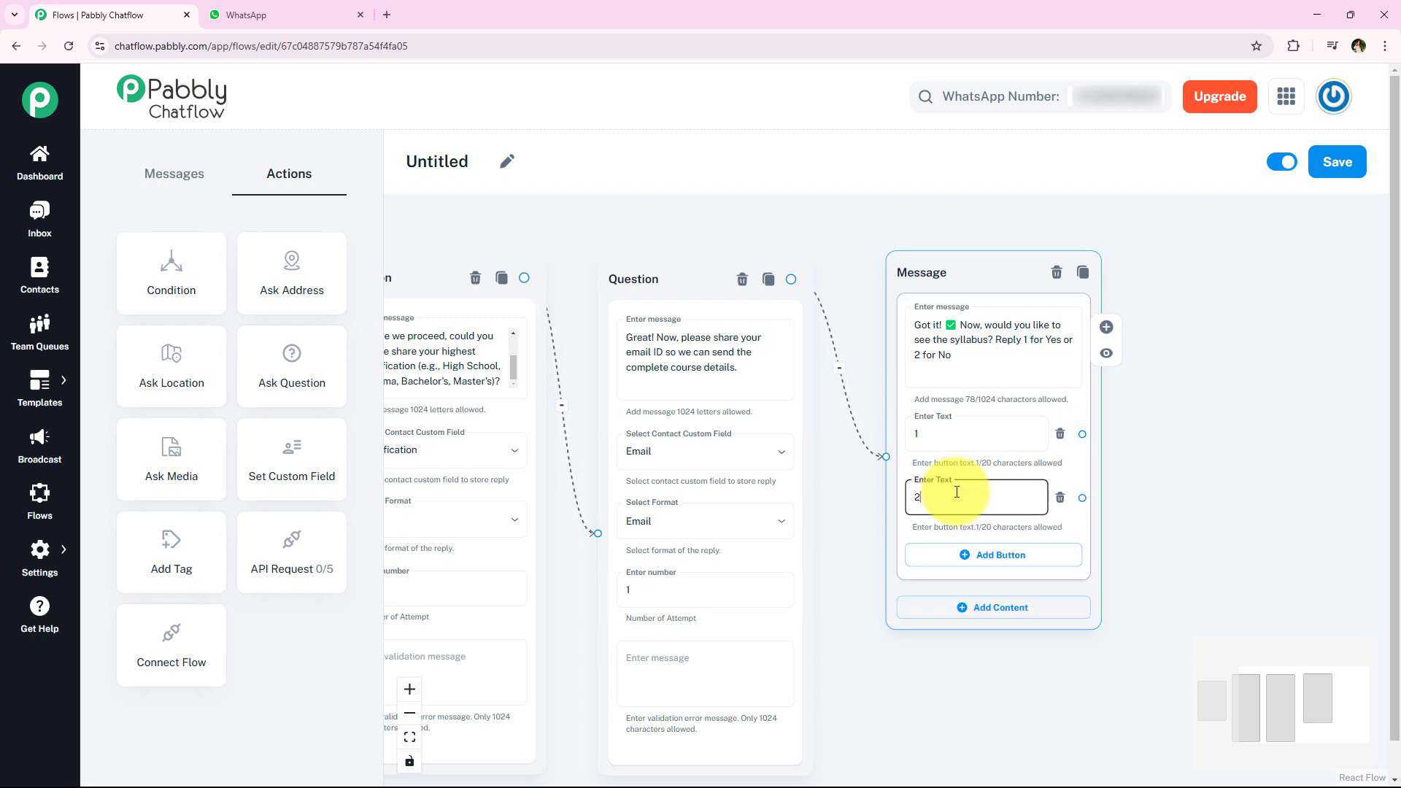
pyautogui.click(1256, 425)
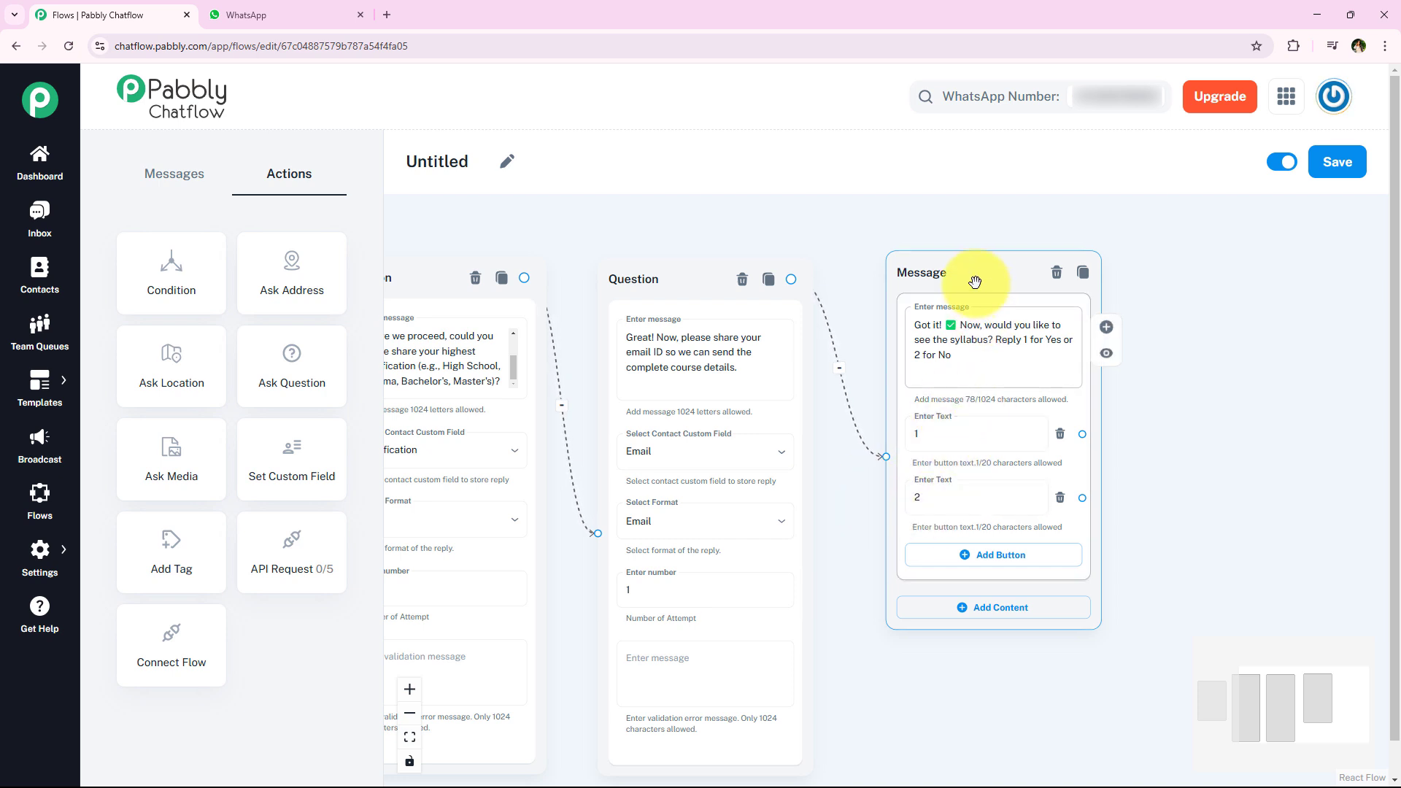
pyautogui.moveTo(976, 282); pyautogui.dragTo(950, 259)
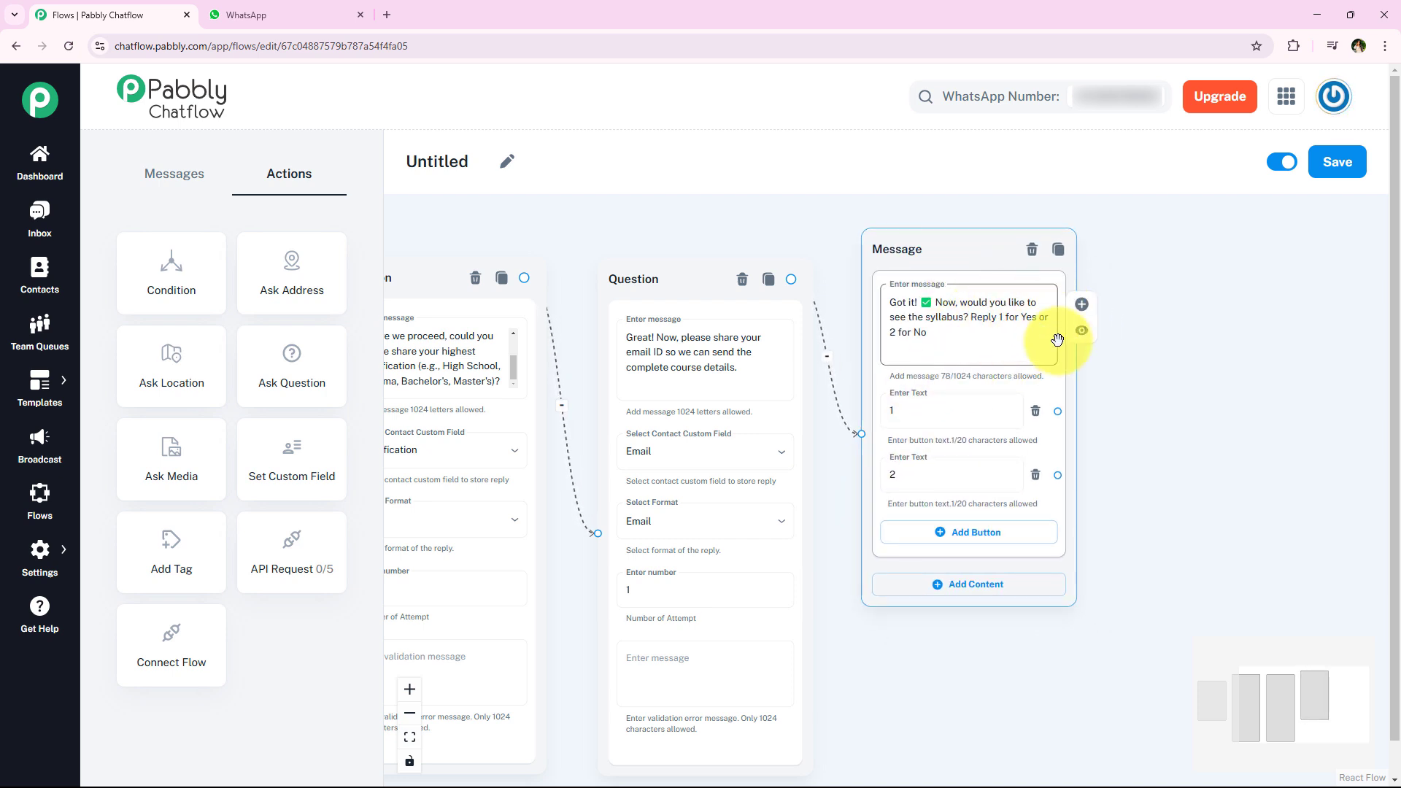
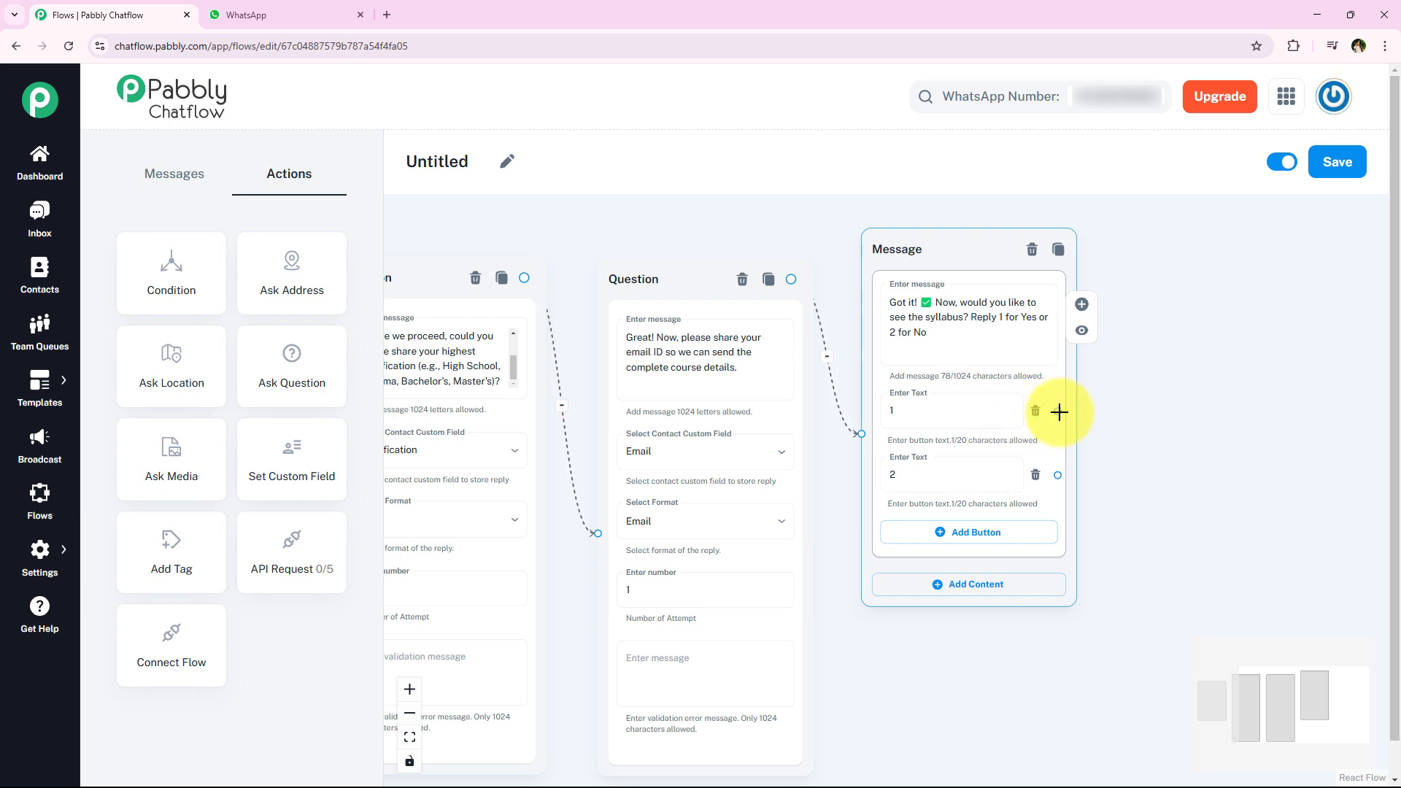
pyautogui.hscroll(5, 1132, 443)
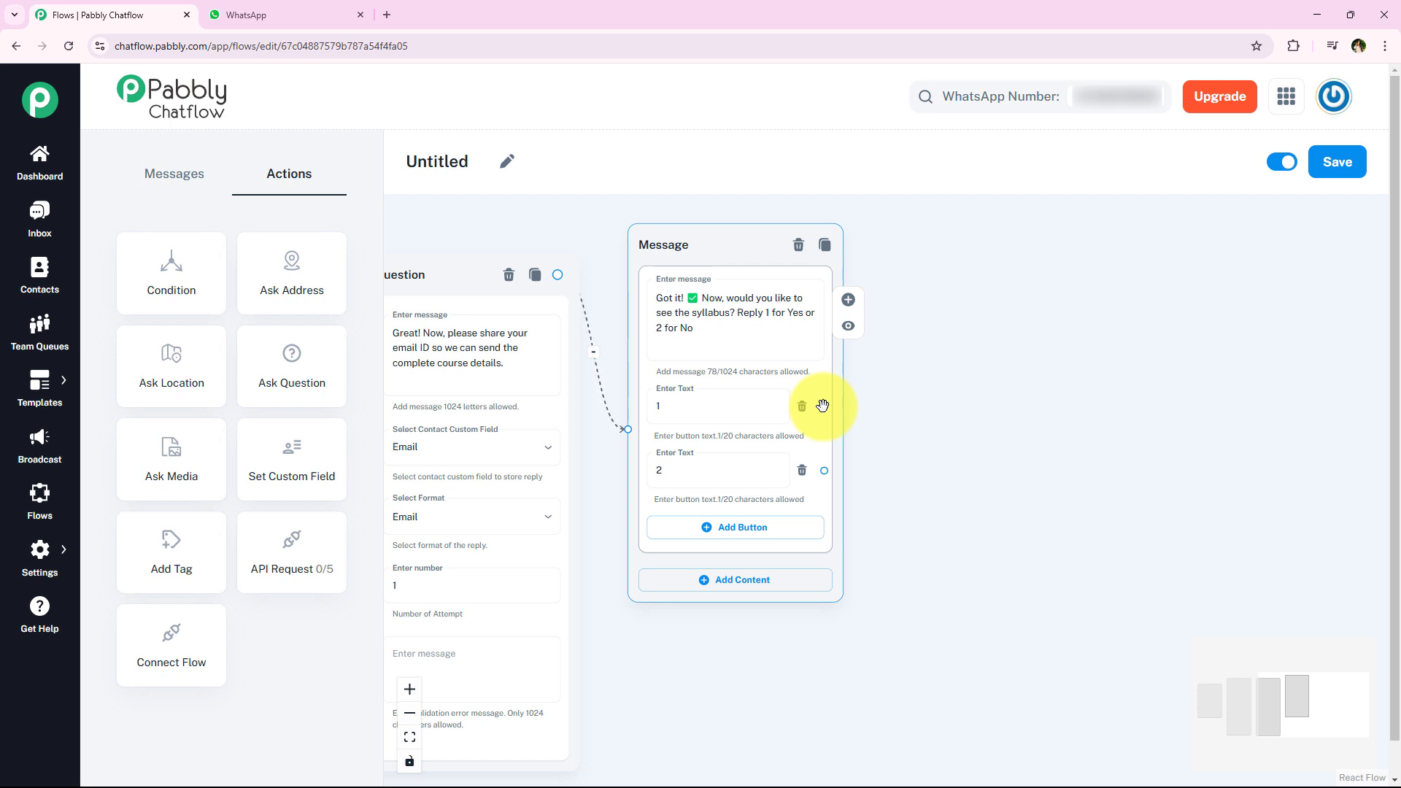
# Connect a new Text + Button message node to the output of button 1 on the syllabus offer message
pyautogui.click(656, 418)
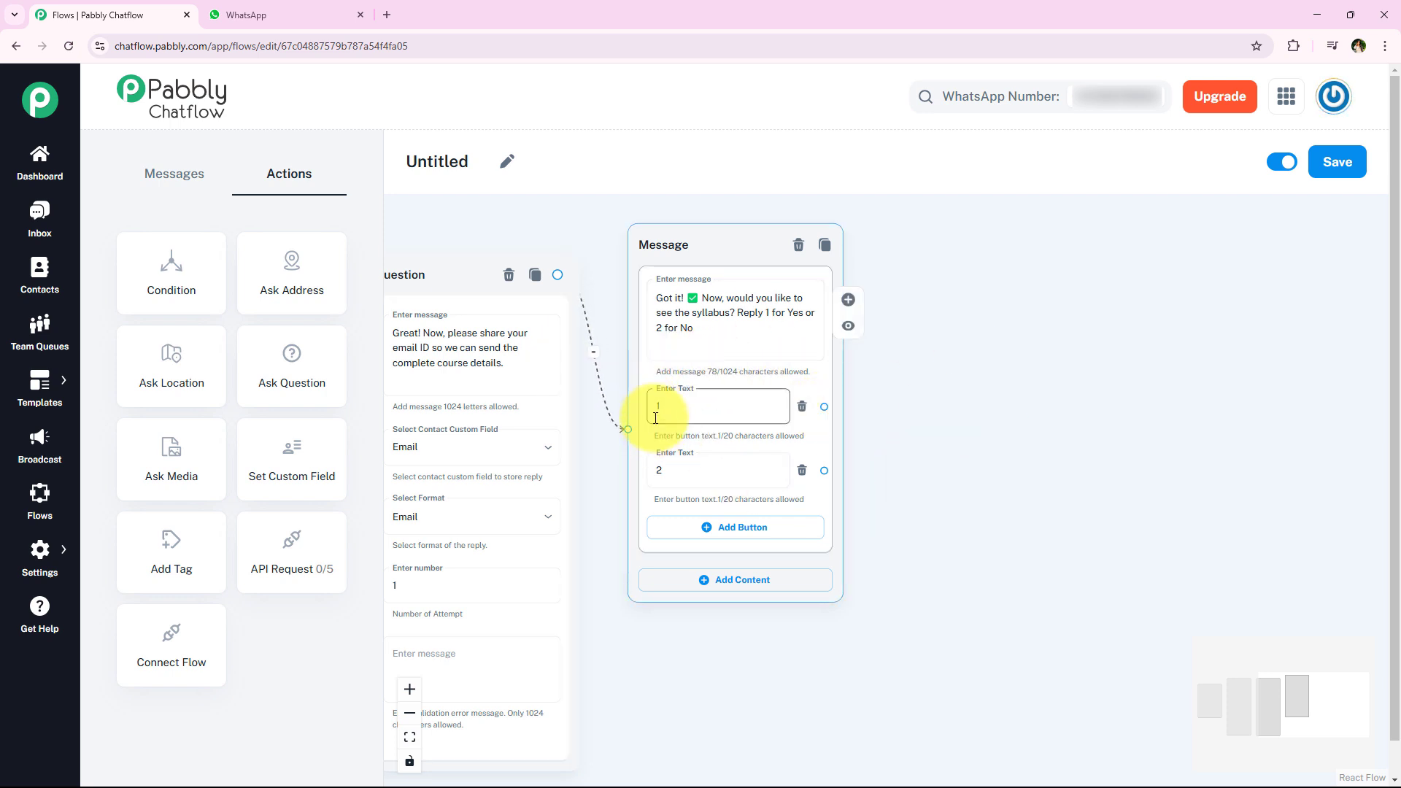
pyautogui.click(730, 311)
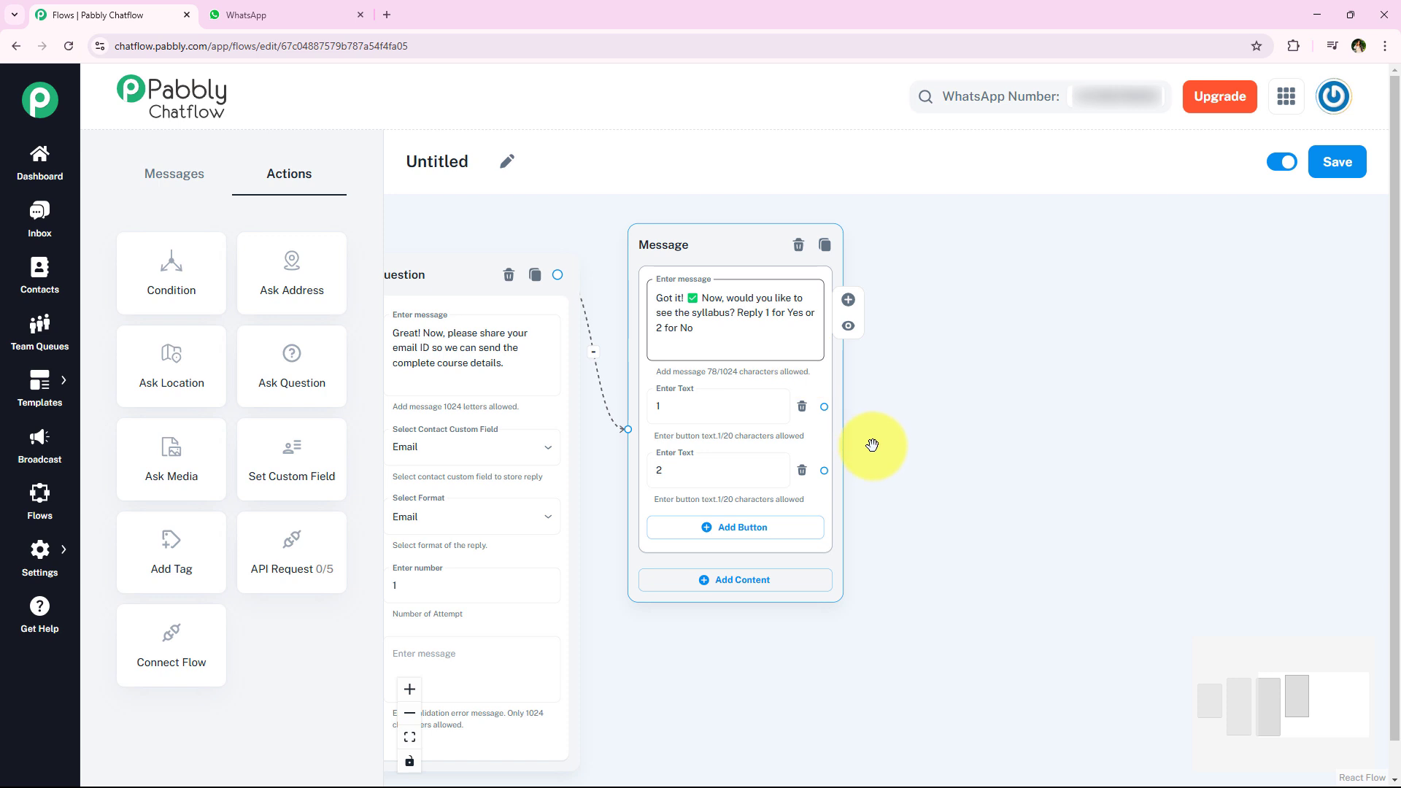
pyautogui.moveTo(825, 407); pyautogui.dragTo(935, 316)
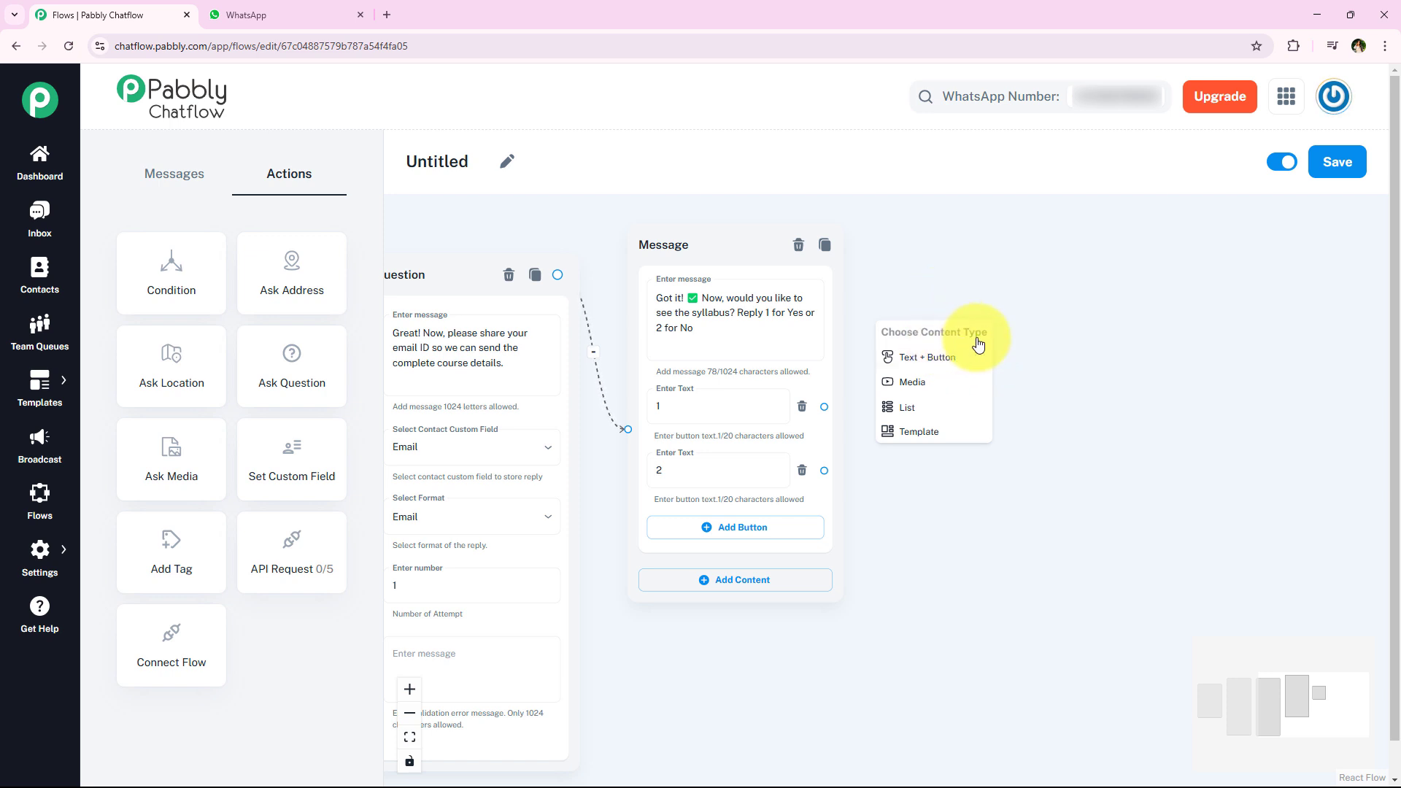
pyautogui.click(969, 358)
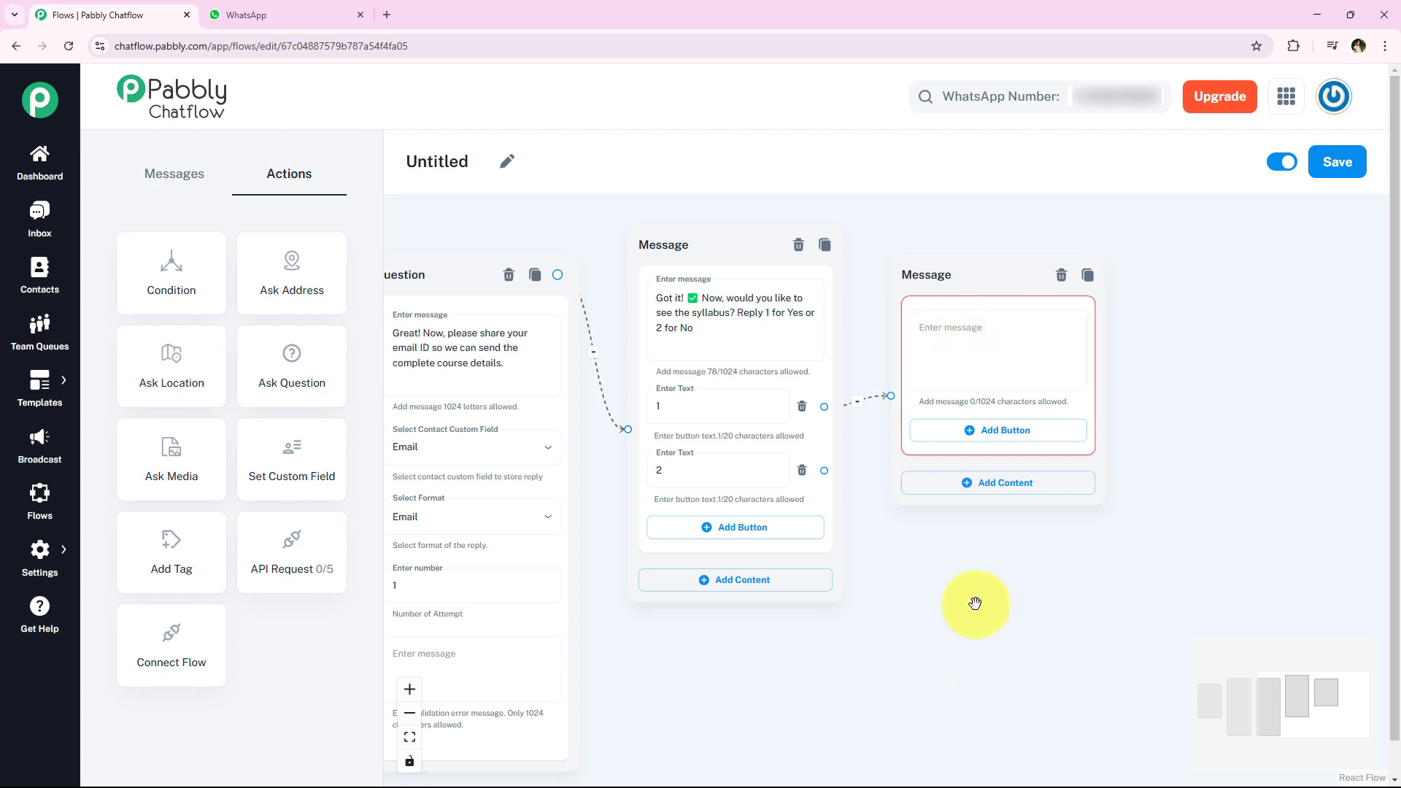
# Enter the Java course syllabus in the new Message node, ending with the offer of a free advisor consultation call, answered YES or NO
pyautogui.click(726, 403)
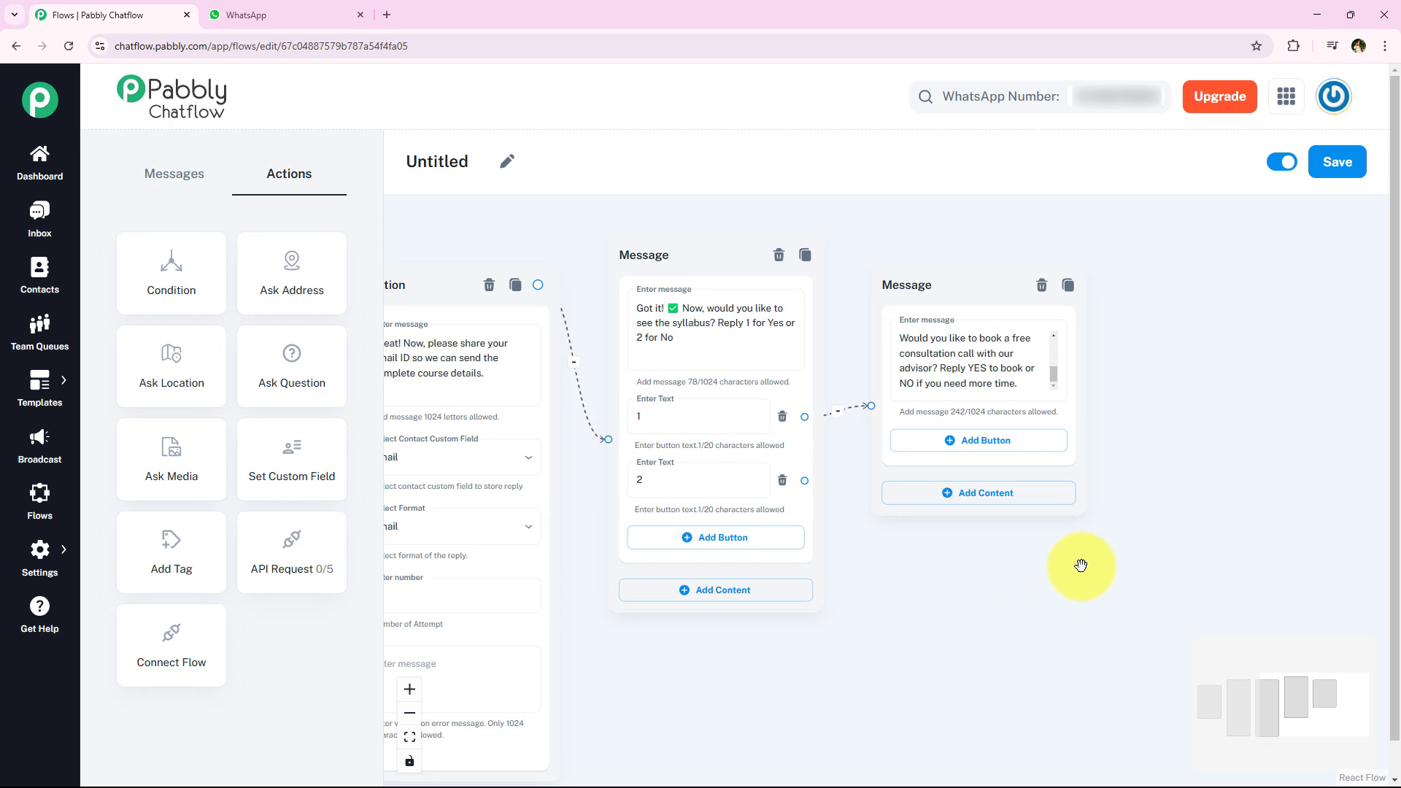
pyautogui.moveTo(1081, 566); pyautogui.dragTo(978, 555)
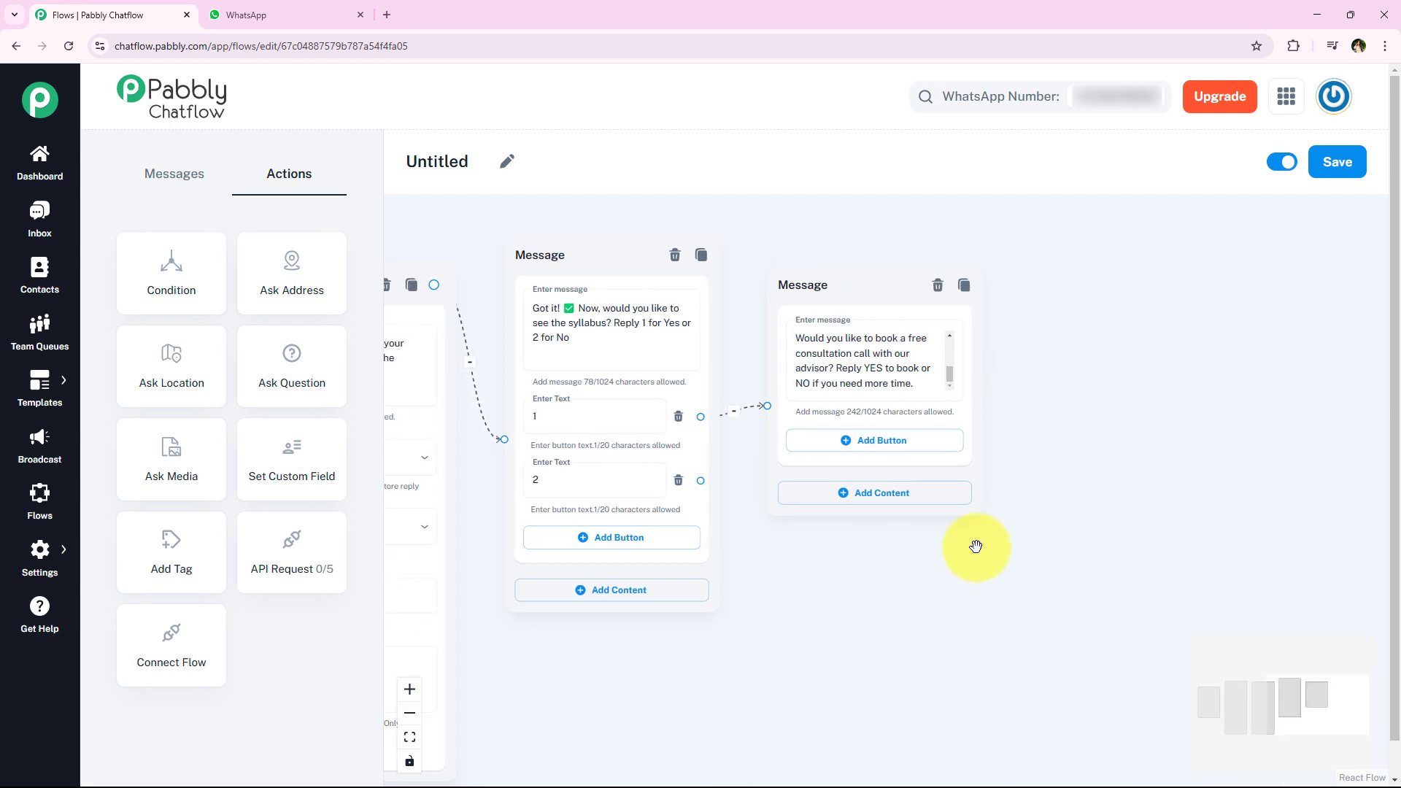
pyautogui.click(595, 429)
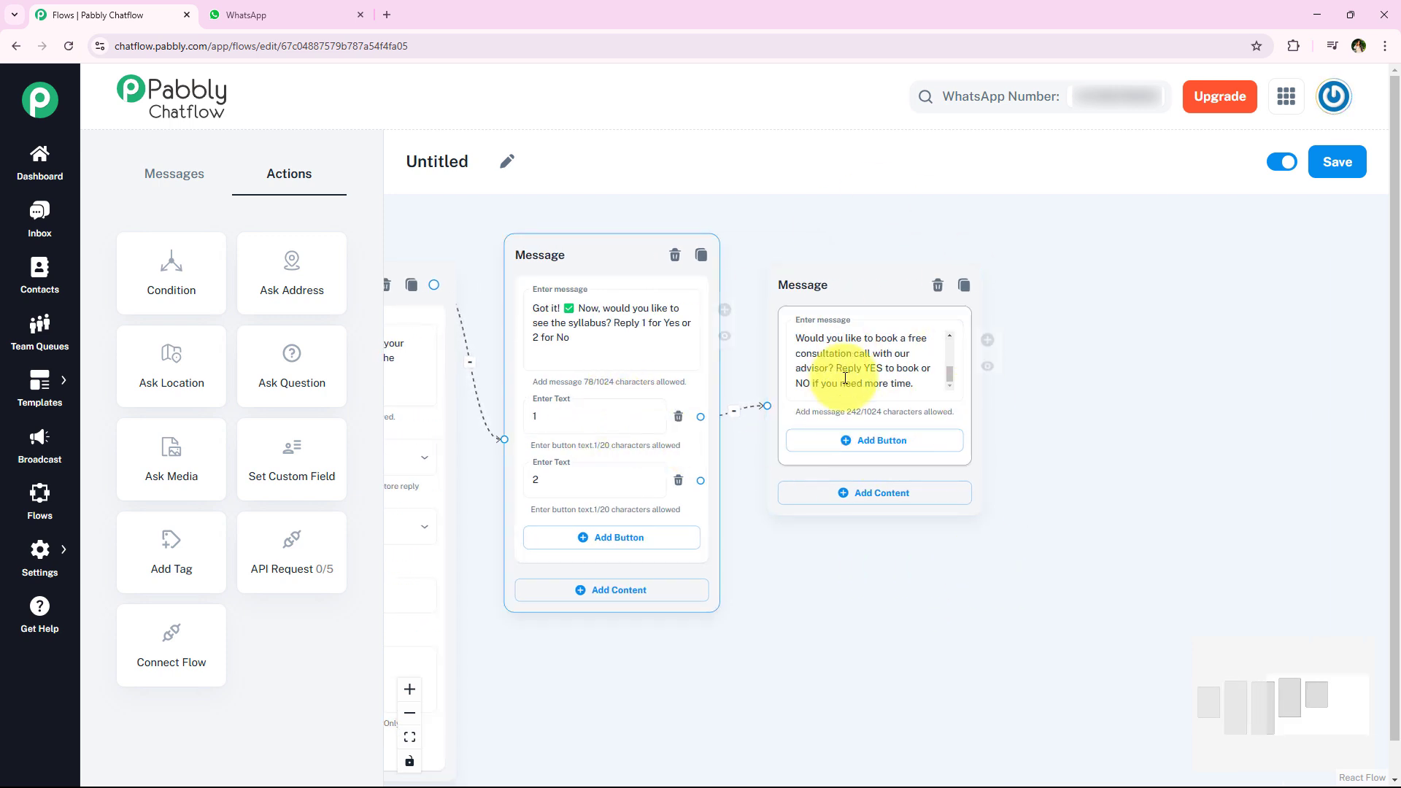
pyautogui.click(876, 368)
pyautogui.scroll(-3, 967, 341)
pyautogui.scroll(3, 949, 338)
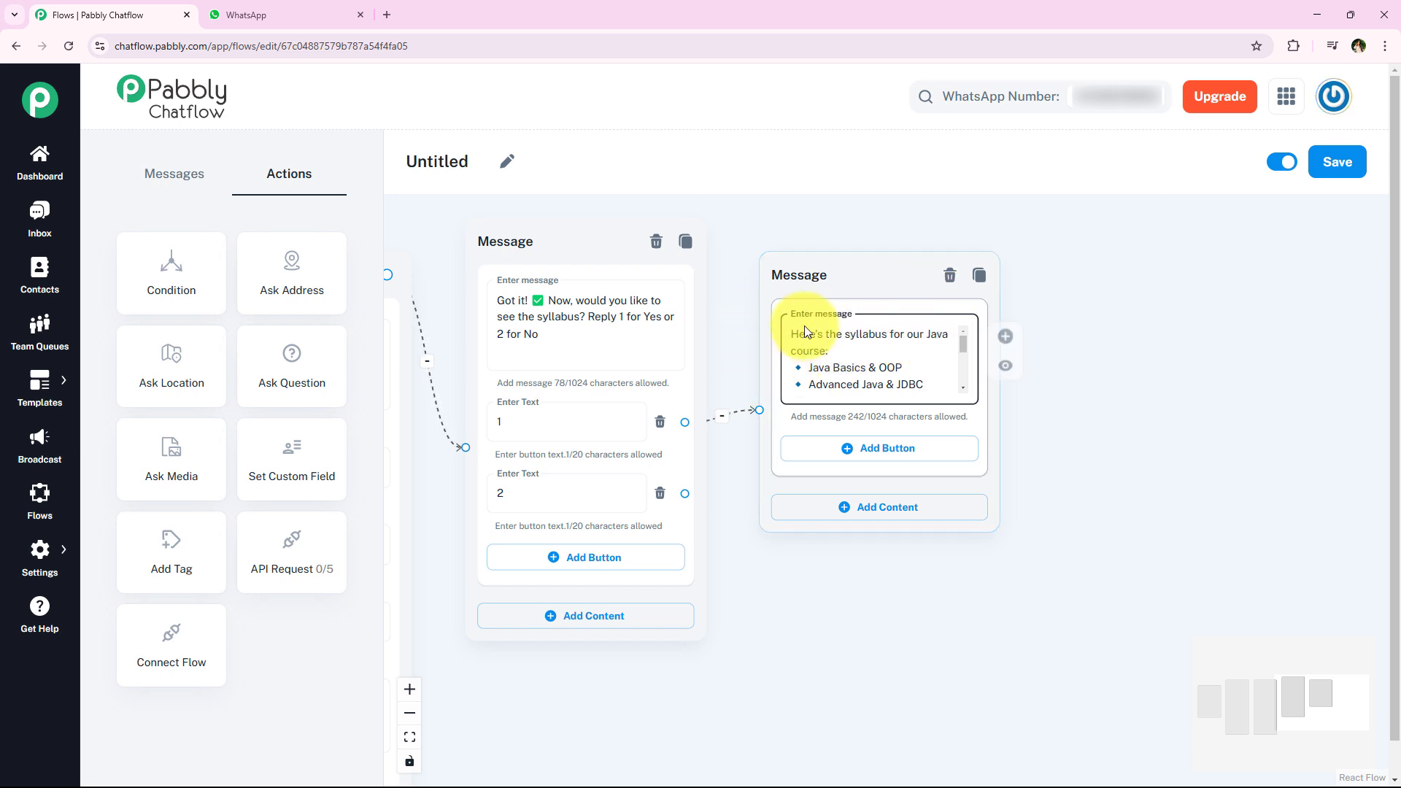
pyautogui.moveTo(962, 343); pyautogui.dragTo(961, 373)
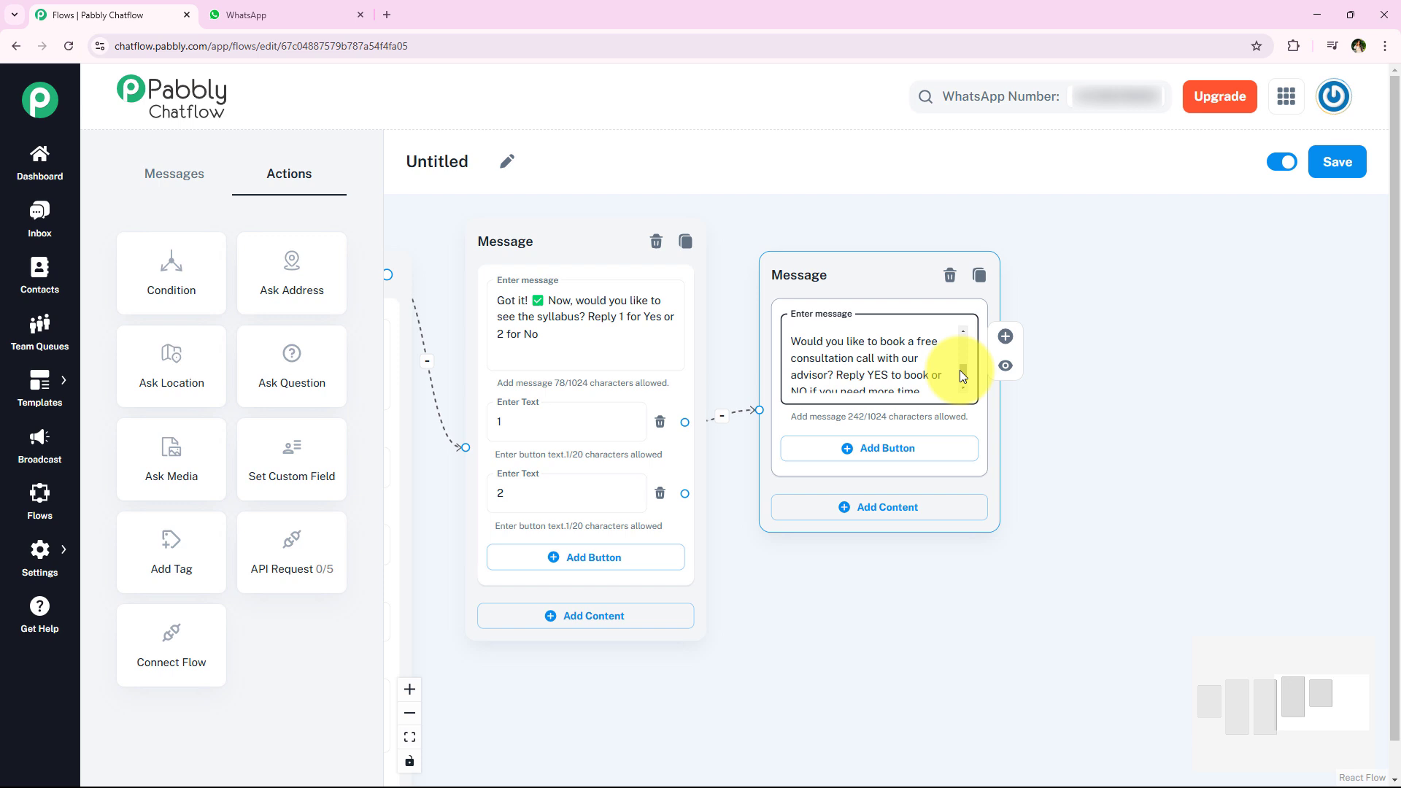
pyautogui.moveTo(961, 370); pyautogui.dragTo(961, 383)
pyautogui.click(845, 445)
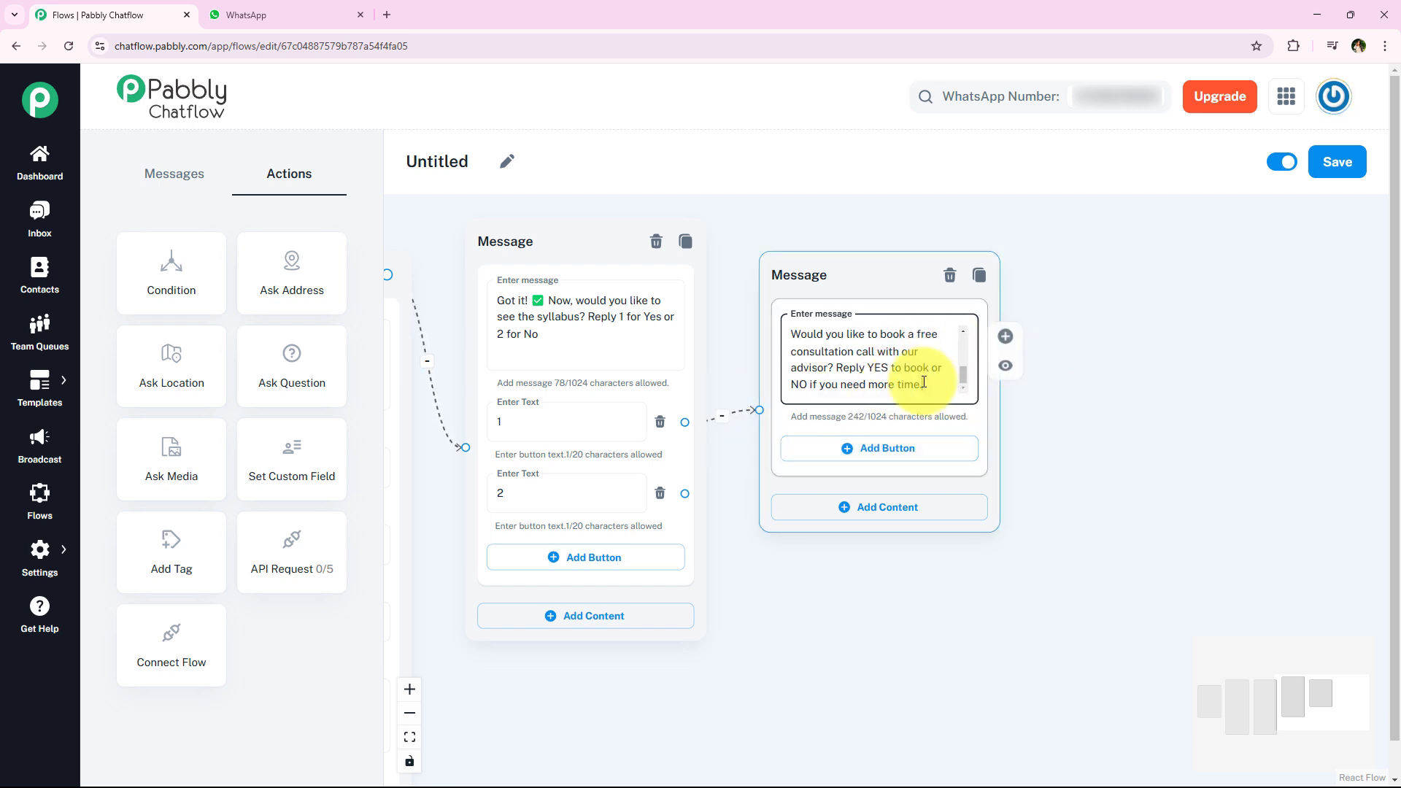
pyautogui.click(905, 355)
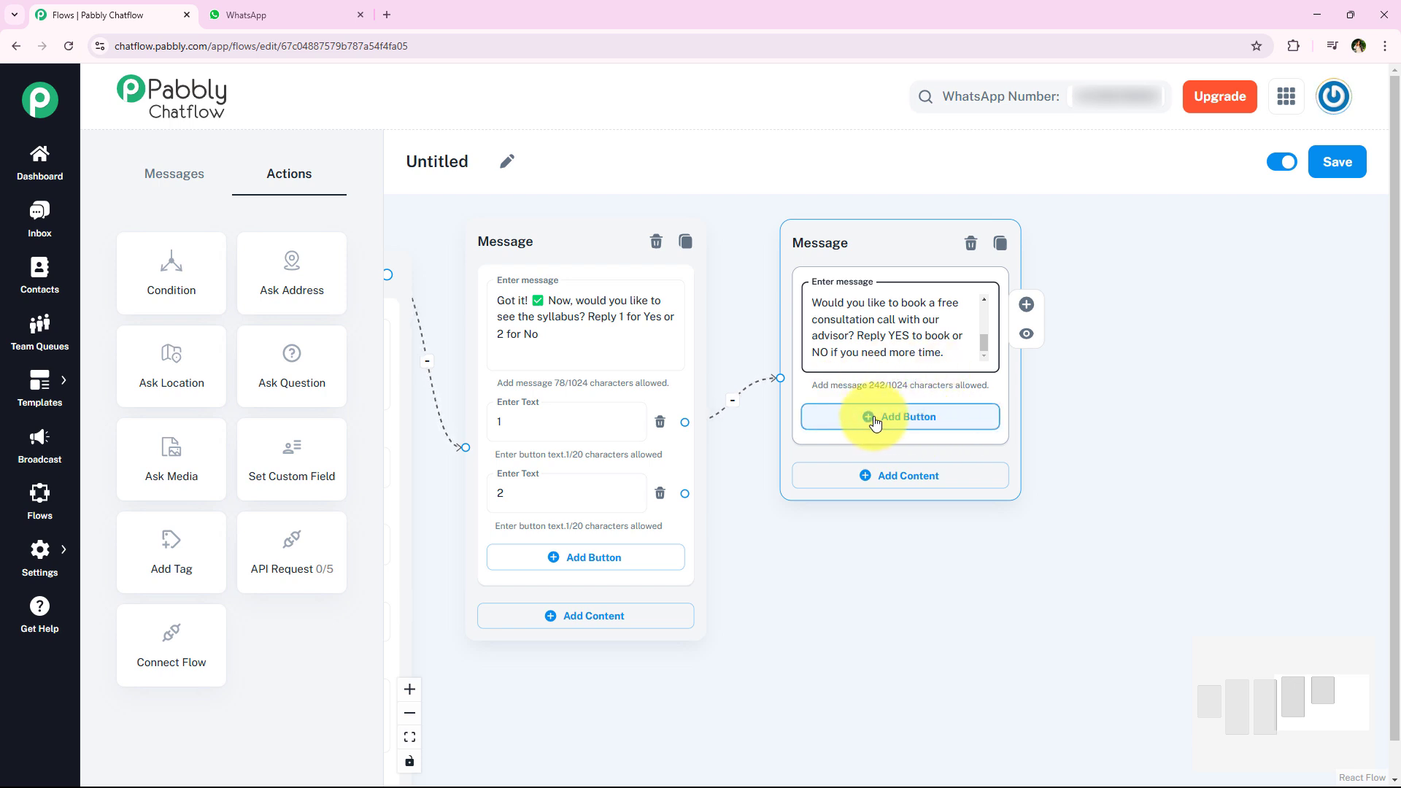
# Add two buttons labelled Yes and No to the syllabus message and align its node beside the preceding message
pyautogui.click(921, 425)
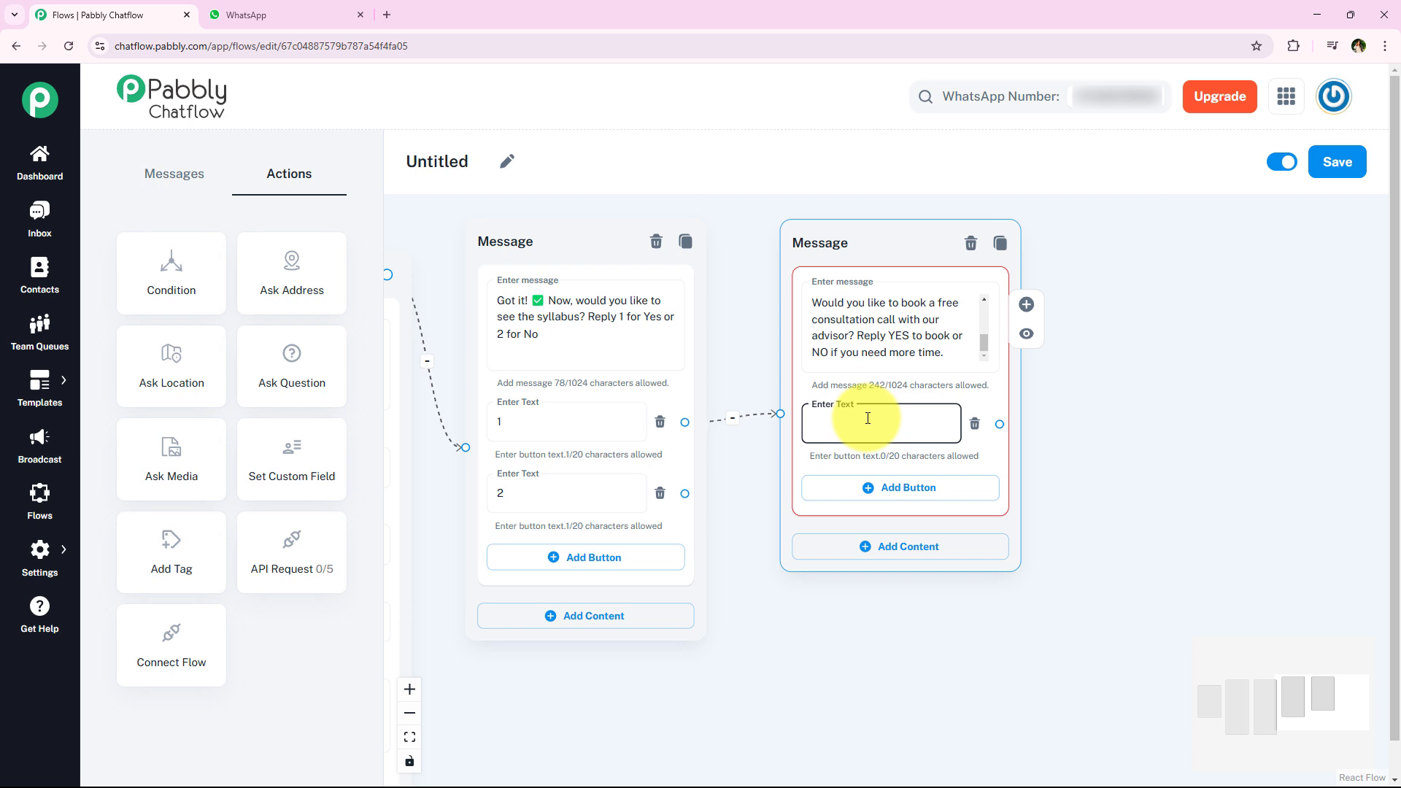
pyautogui.write('Yes')
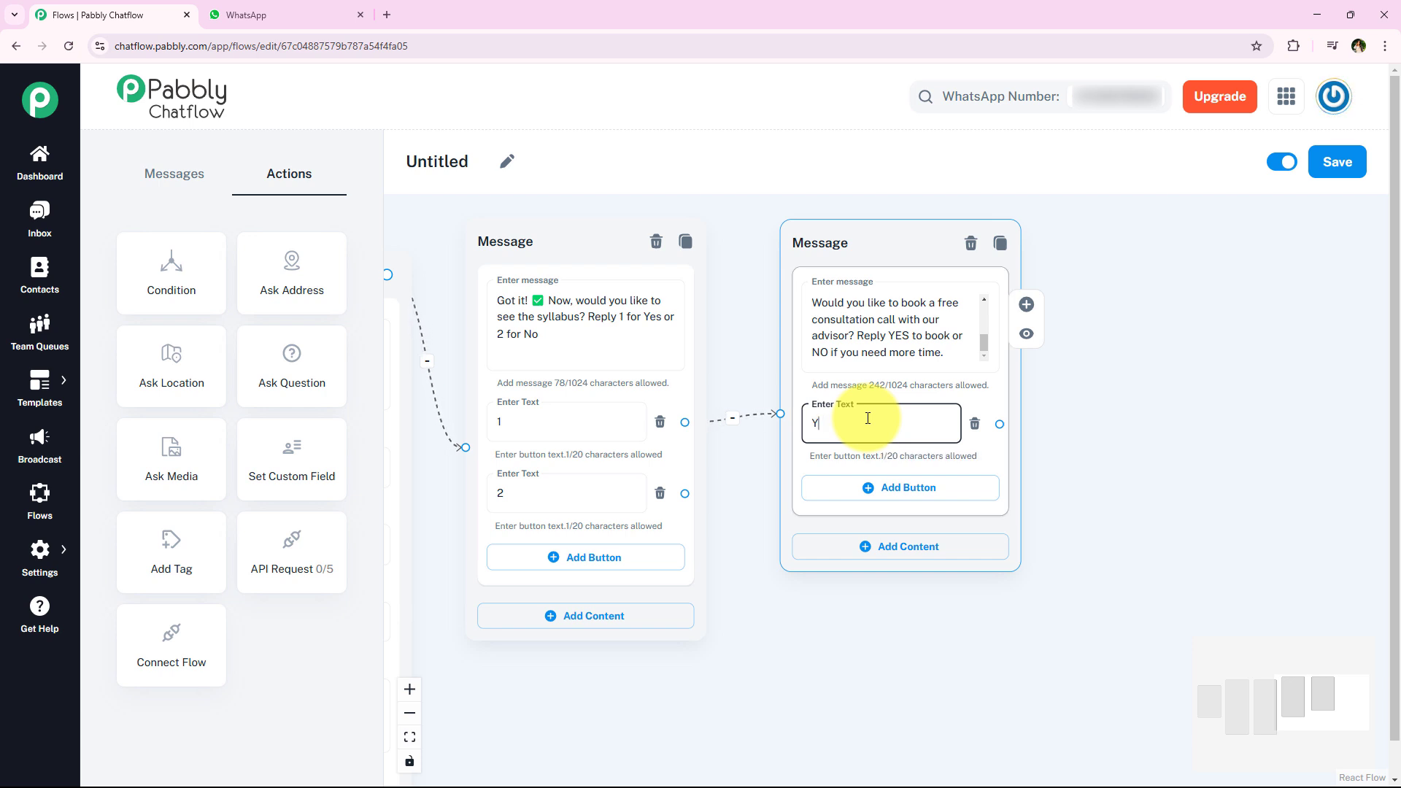
pyautogui.click(883, 487)
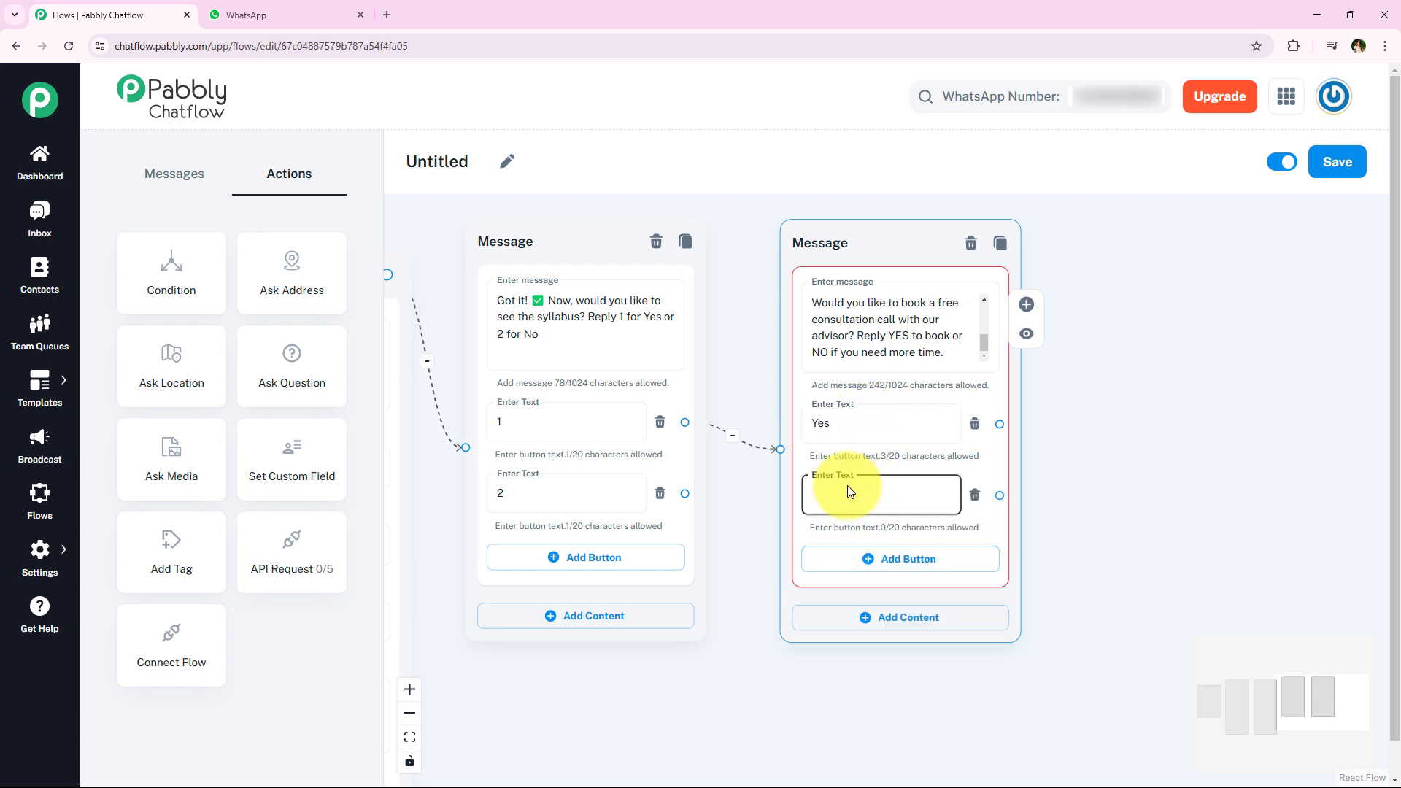
pyautogui.write('No')
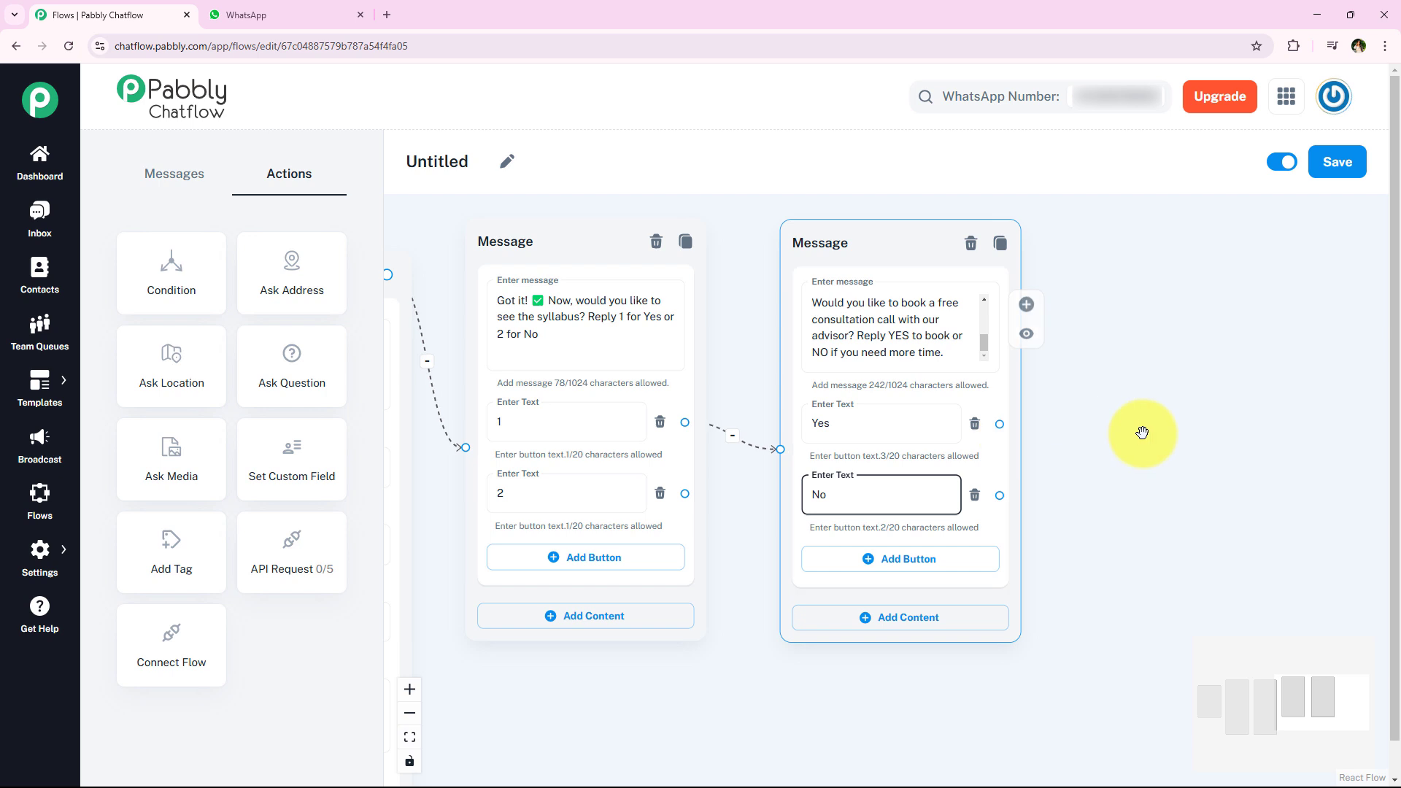
pyautogui.click(1142, 433)
pyautogui.moveTo(913, 248); pyautogui.dragTo(897, 243)
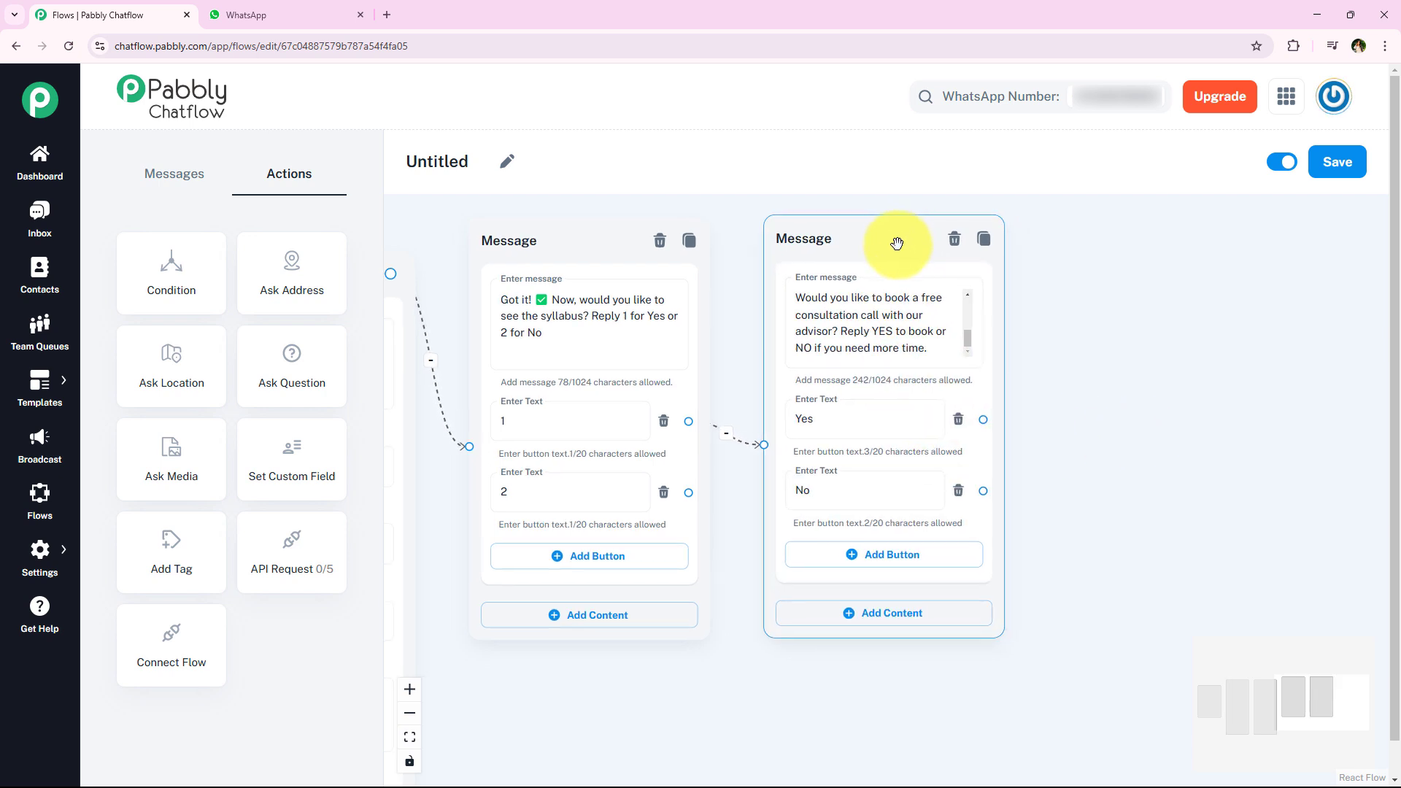
# Connect a new Text + Button message node to the Yes button's output
pyautogui.click(1210, 430)
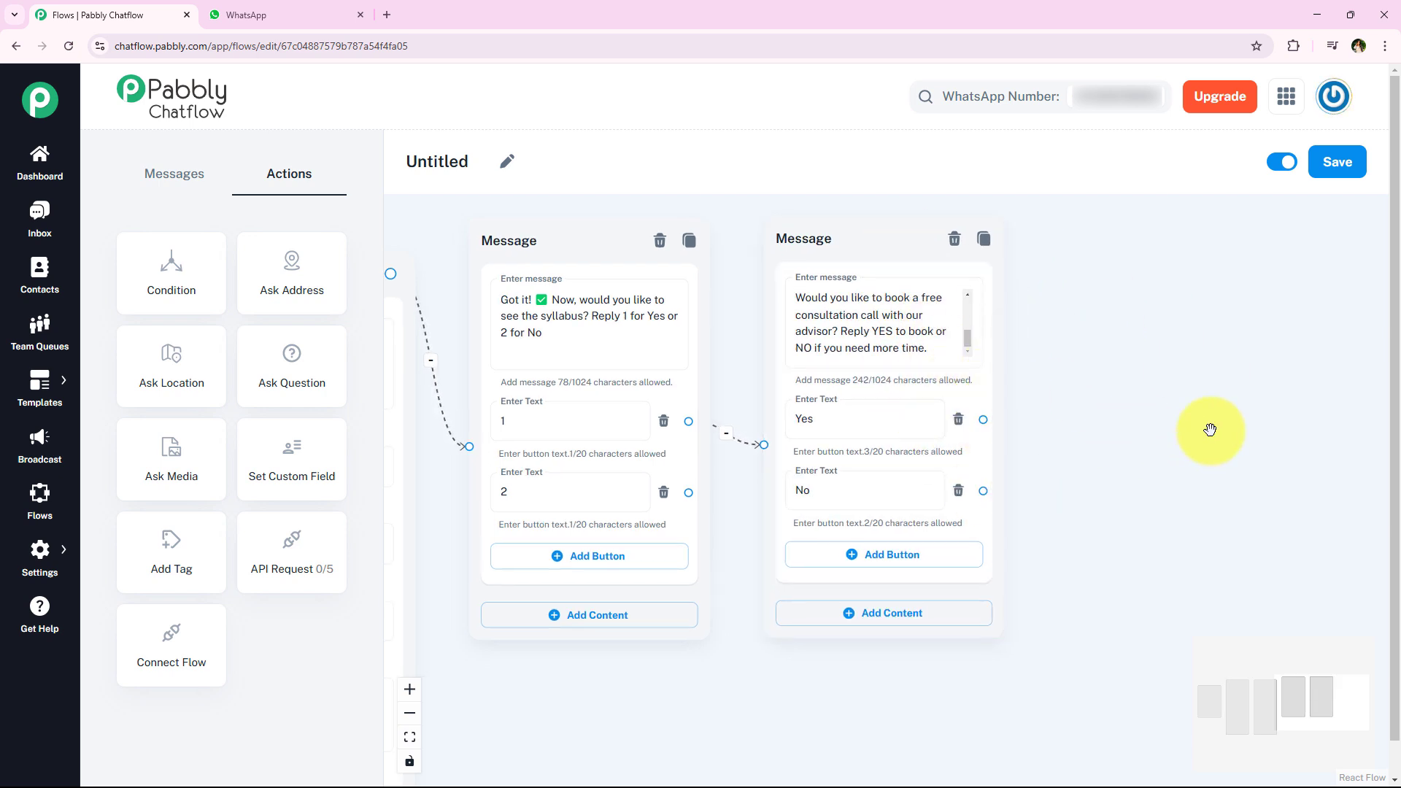
pyautogui.moveTo(984, 419); pyautogui.dragTo(1088, 336)
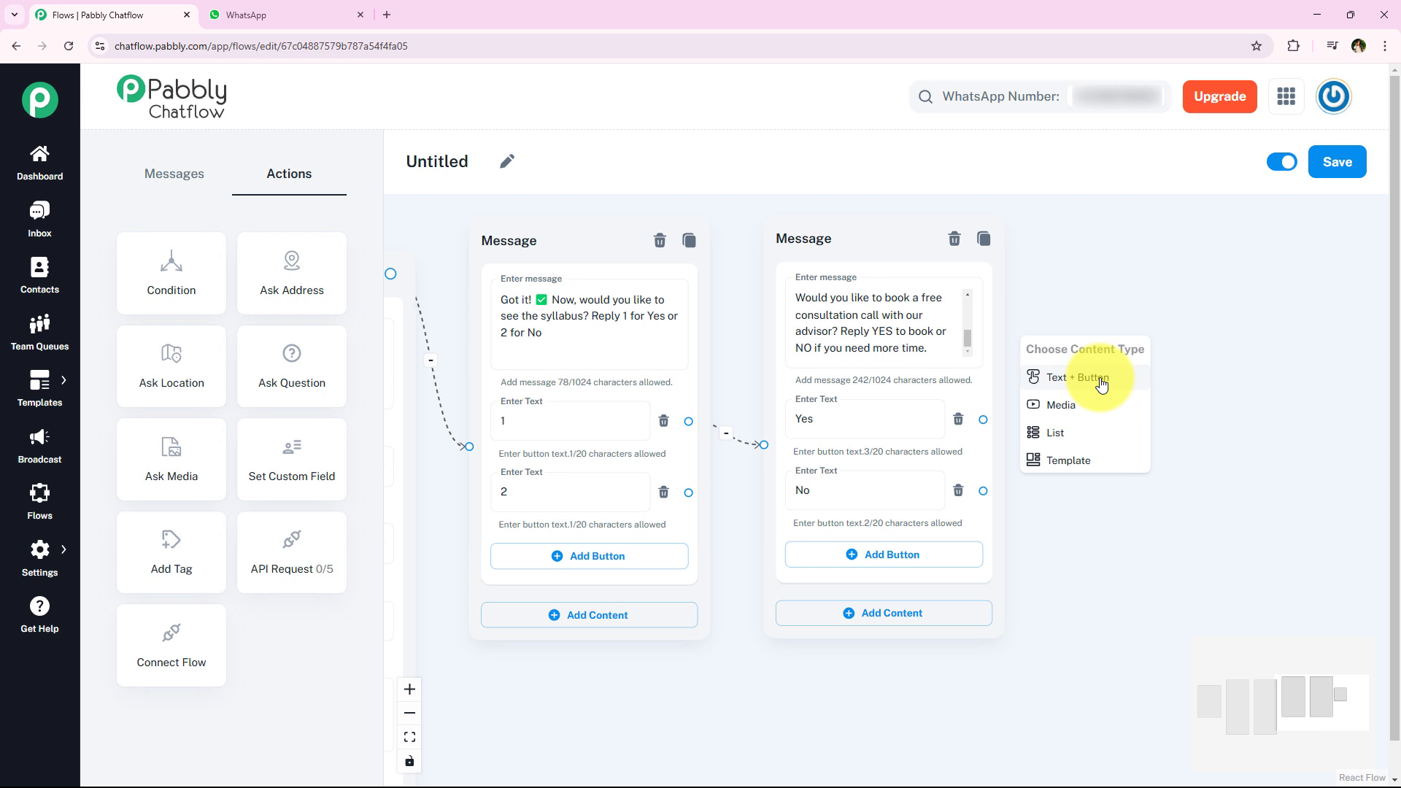
pyautogui.click(1055, 376)
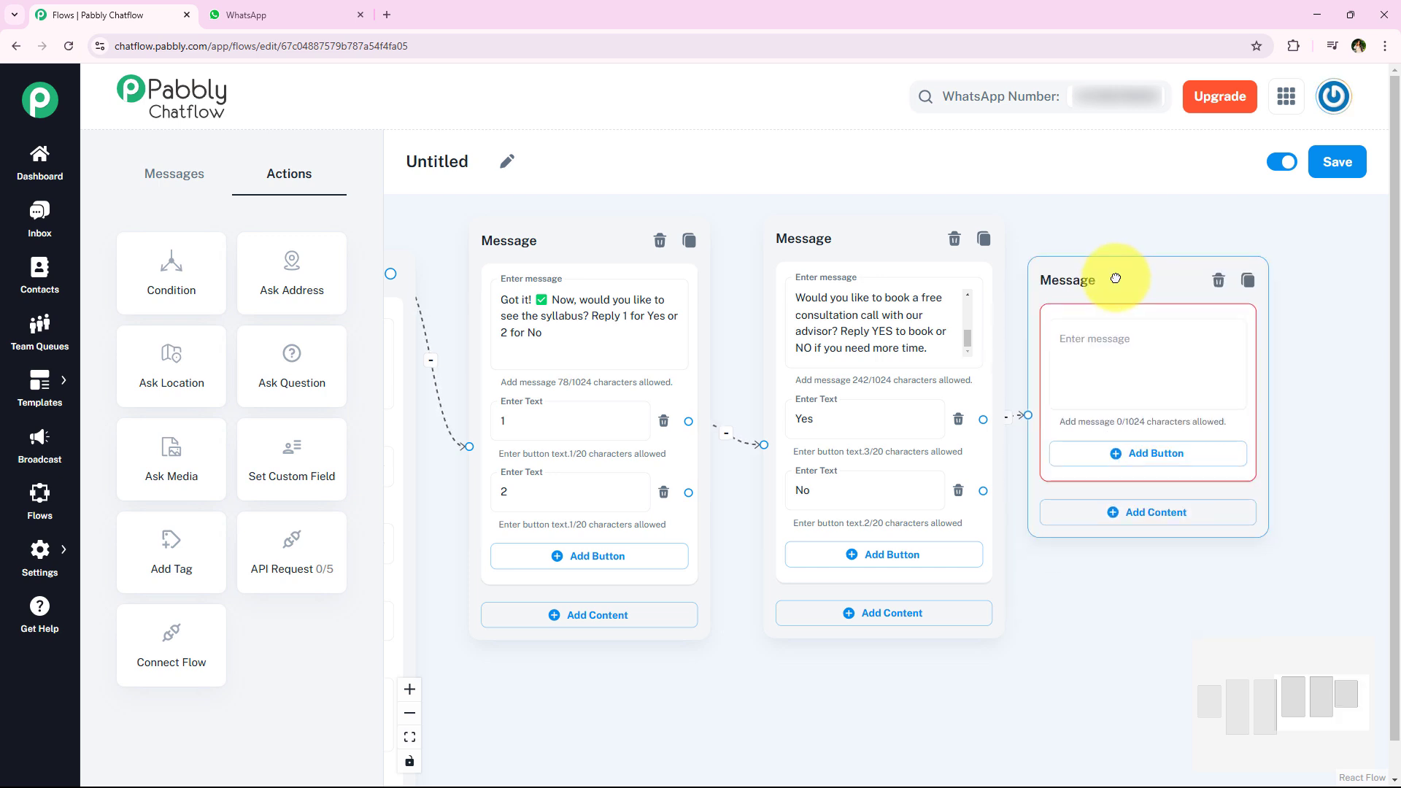
# Enter "Awesome! 🎉 Our advisor will contact you soon. Meanwhile, check out student reviews here: coursereviewstest.com If you need anything else, feel free to ask!" in the Yes-branch node
pyautogui.click(1017, 316)
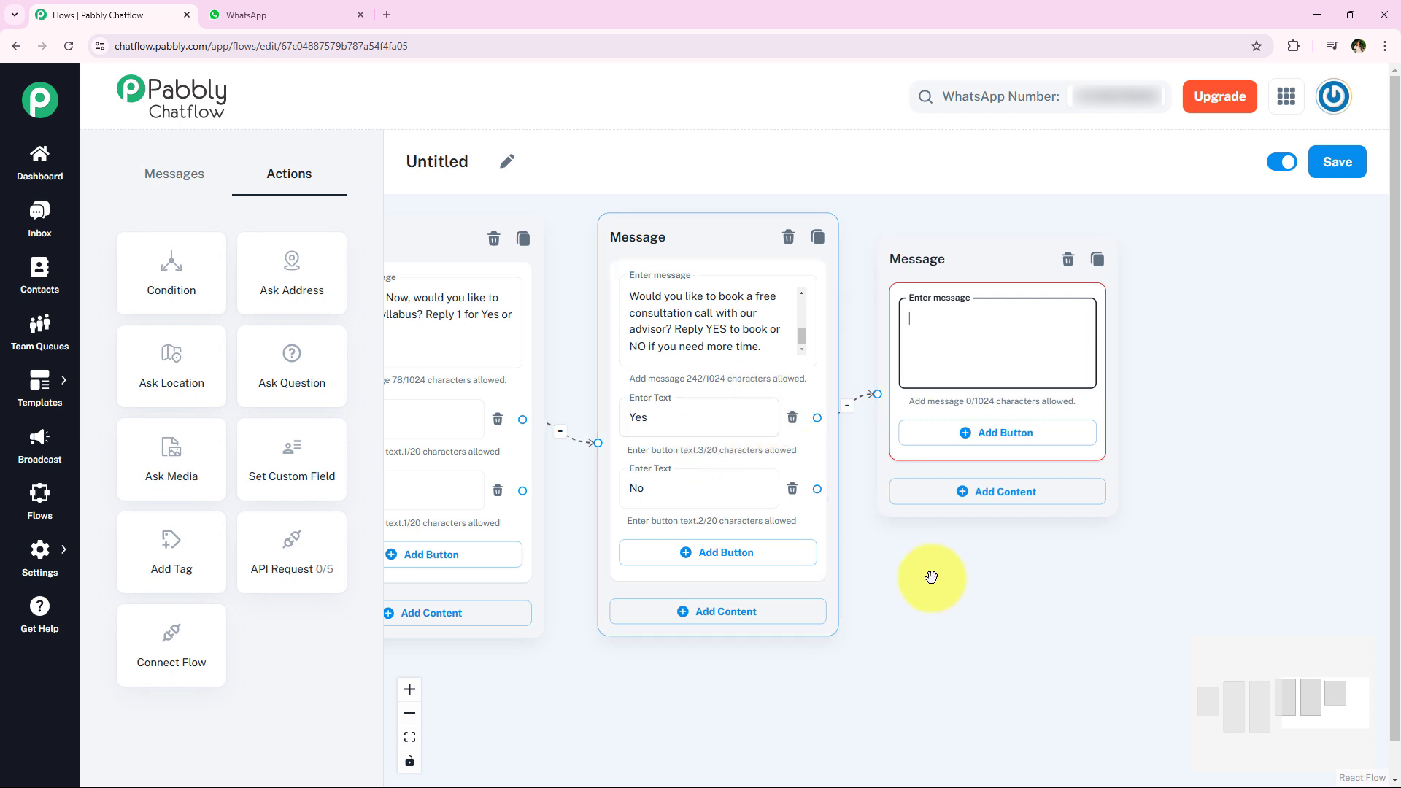
pyautogui.hotkey('ctrl', 'v')
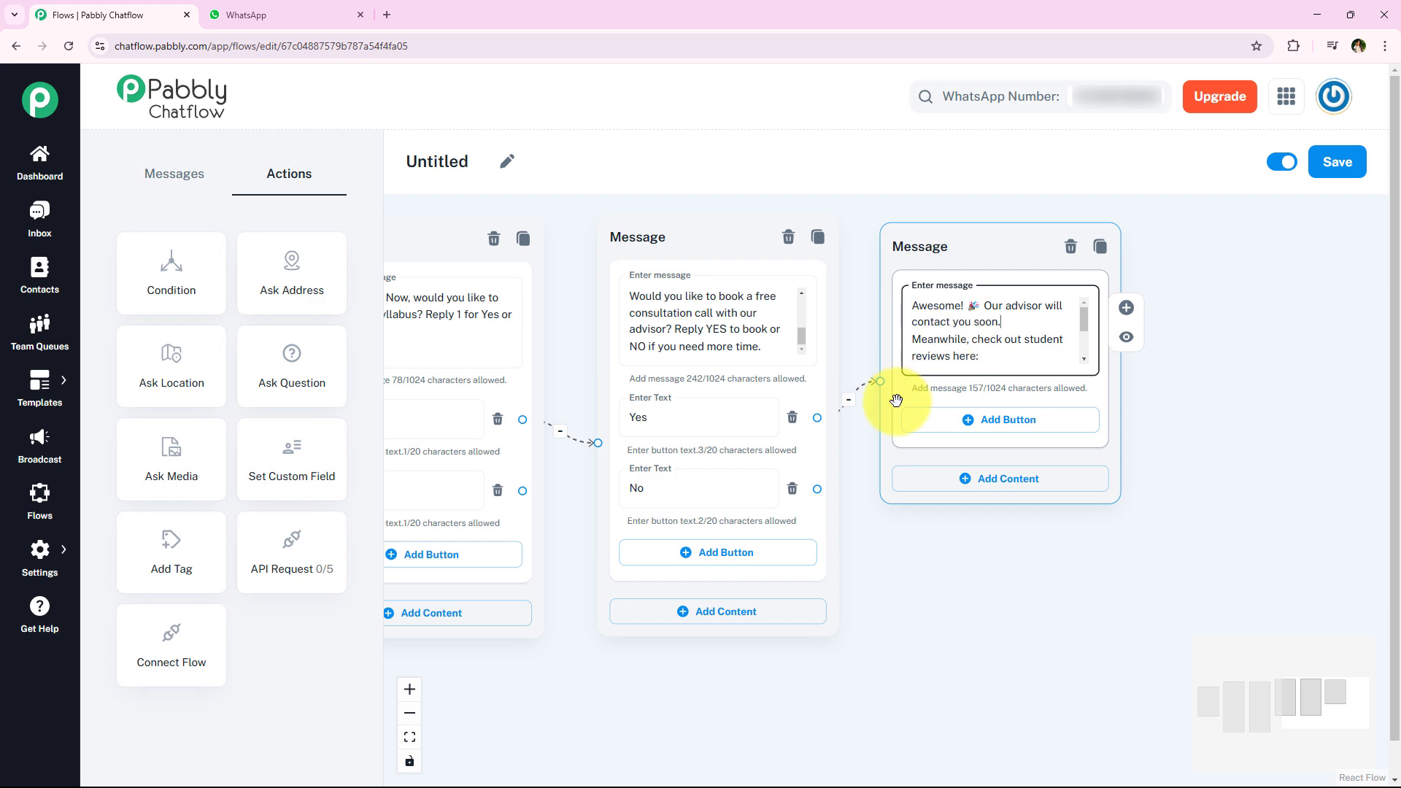
pyautogui.click(986, 234)
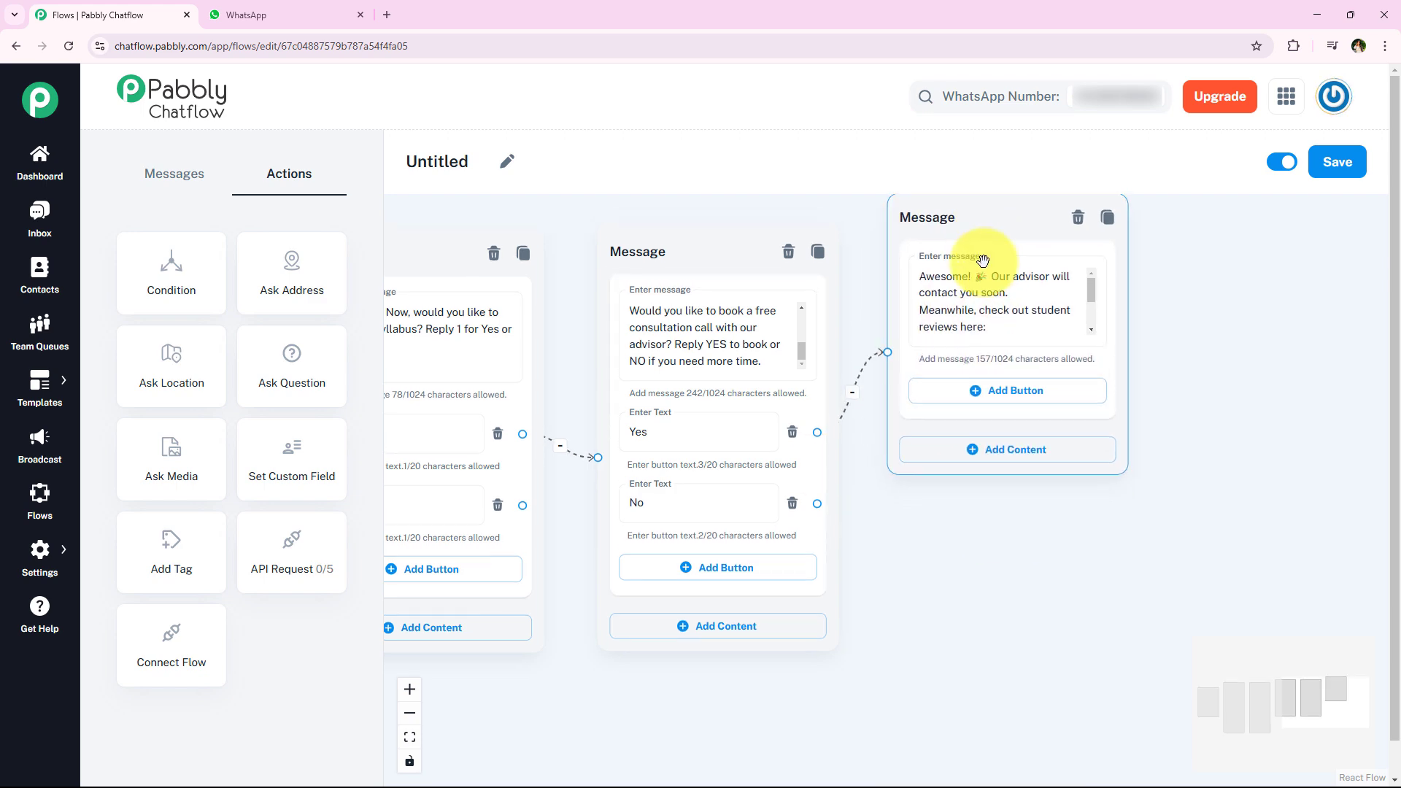
pyautogui.click(1002, 536)
pyautogui.scroll(-2, 989, 548)
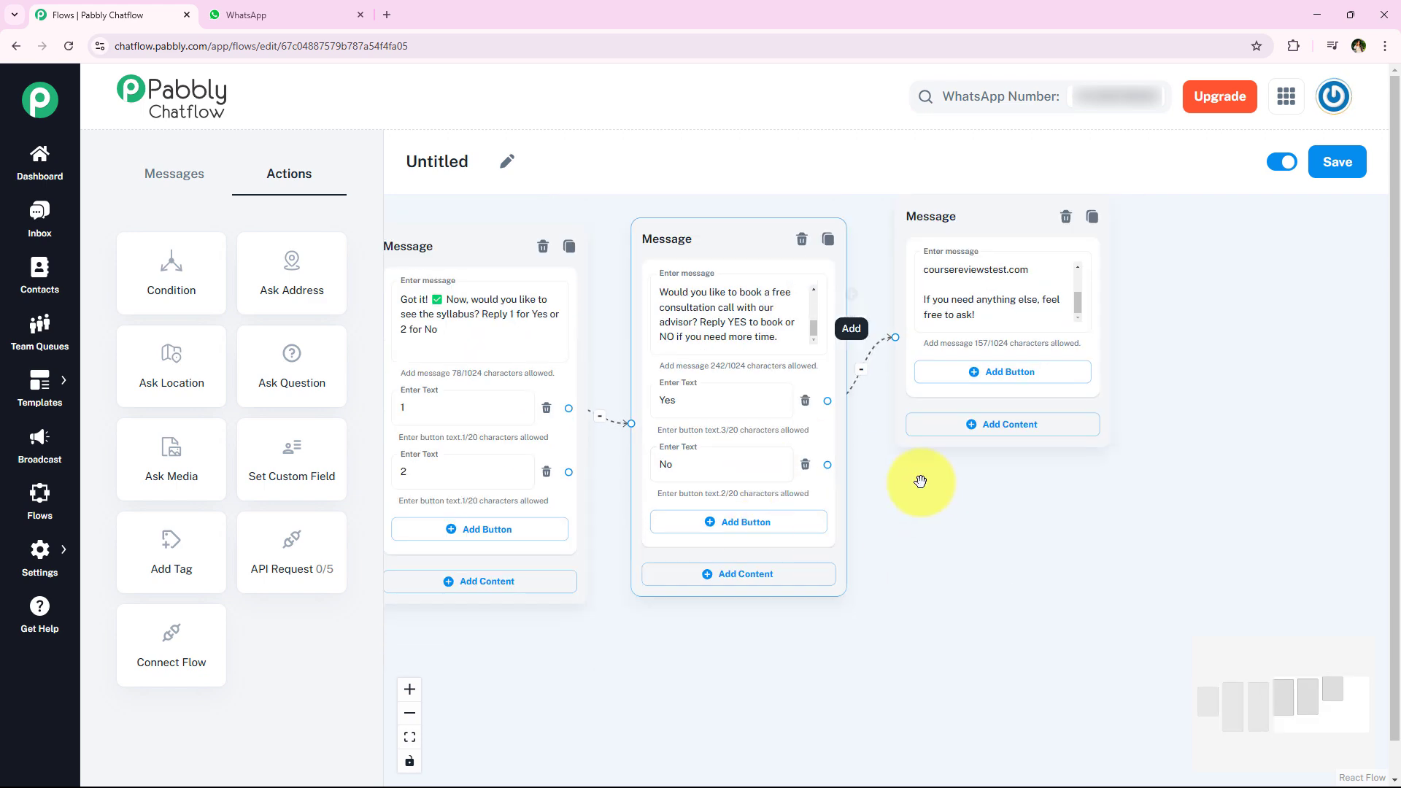
# Connect a new Text + Button message node to the No button's output and arrange it below the Yes-branch message
pyautogui.moveTo(916, 538); pyautogui.dragTo(808, 563)
pyautogui.click(516, 501)
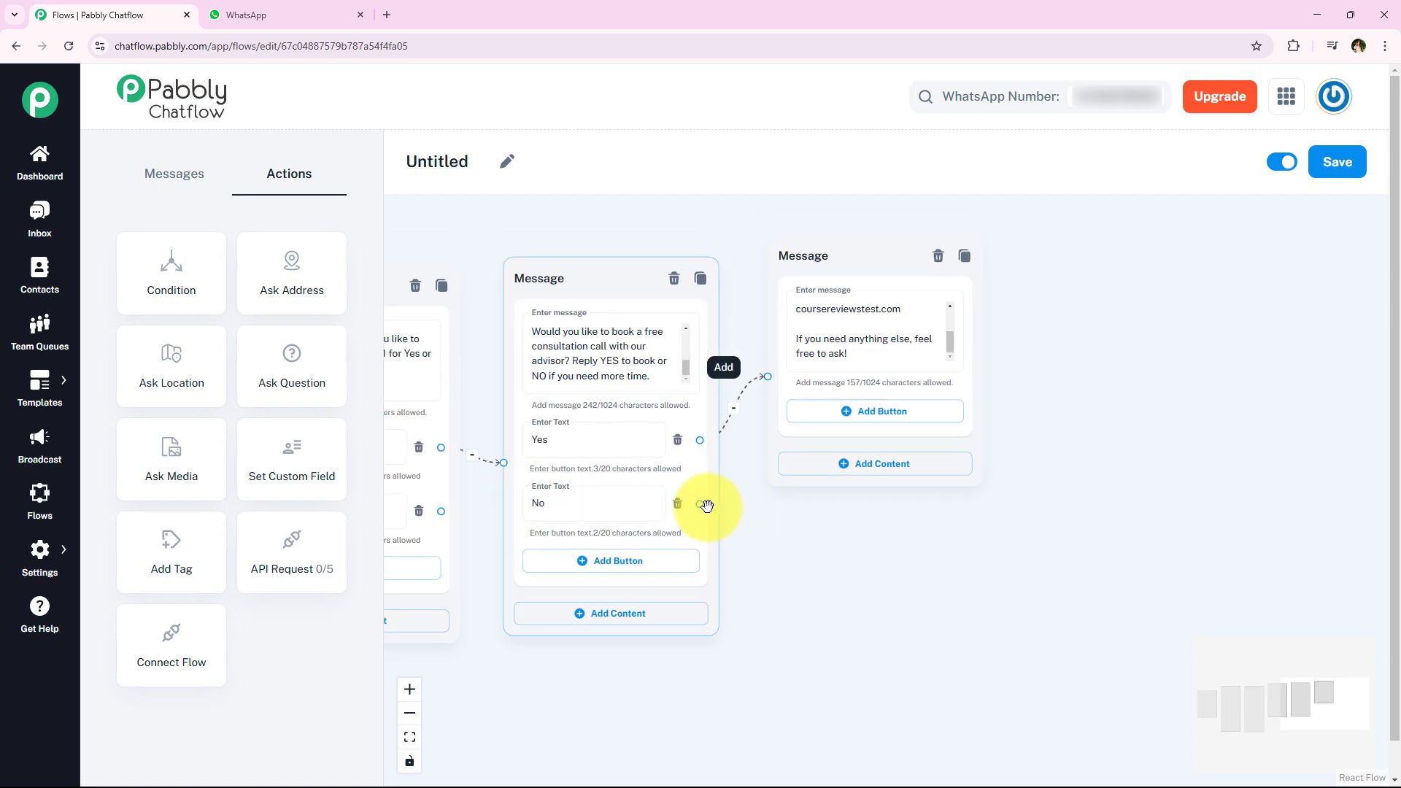
pyautogui.moveTo(699, 501); pyautogui.dragTo(876, 532)
pyautogui.click(809, 599)
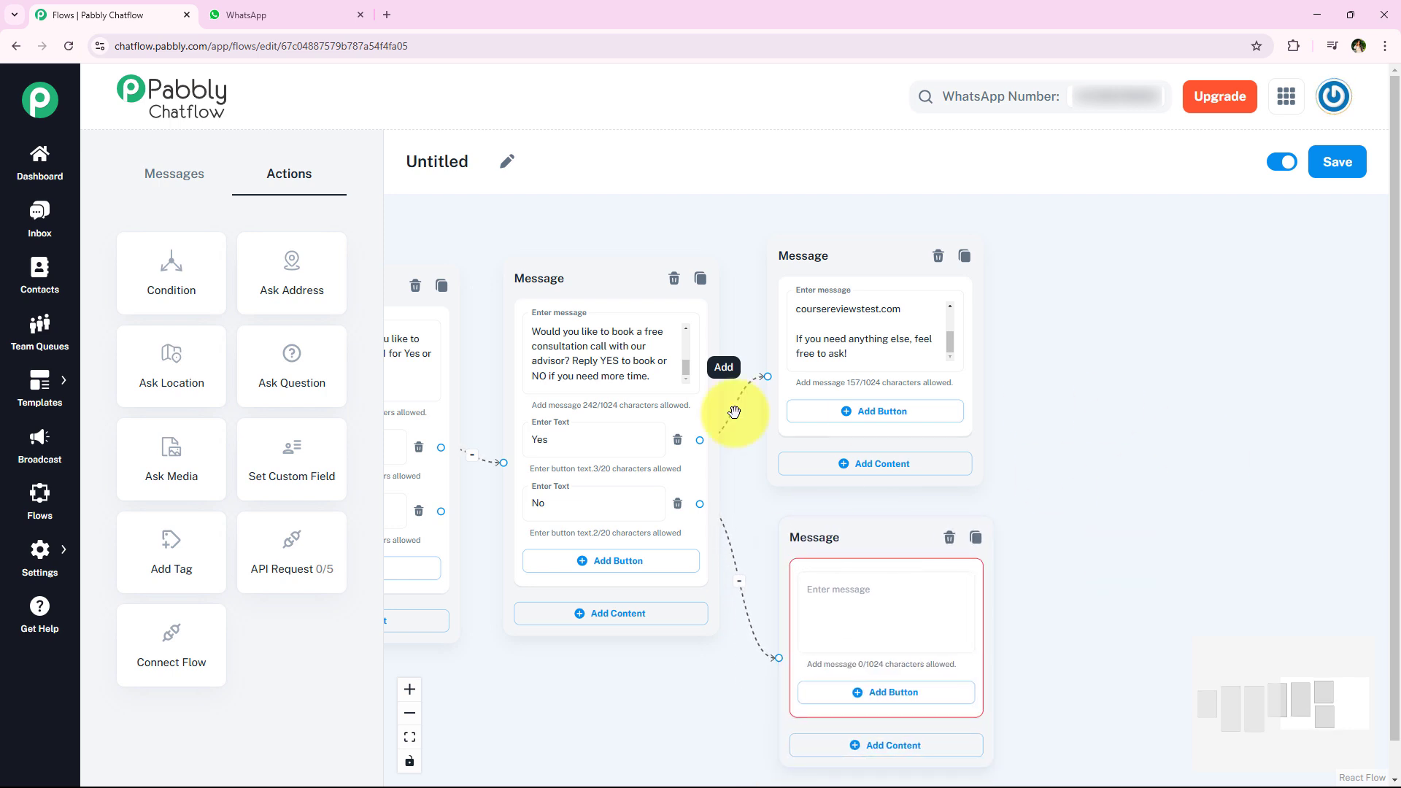
pyautogui.moveTo(879, 267); pyautogui.dragTo(879, 236)
pyautogui.moveTo(858, 538); pyautogui.dragTo(838, 504)
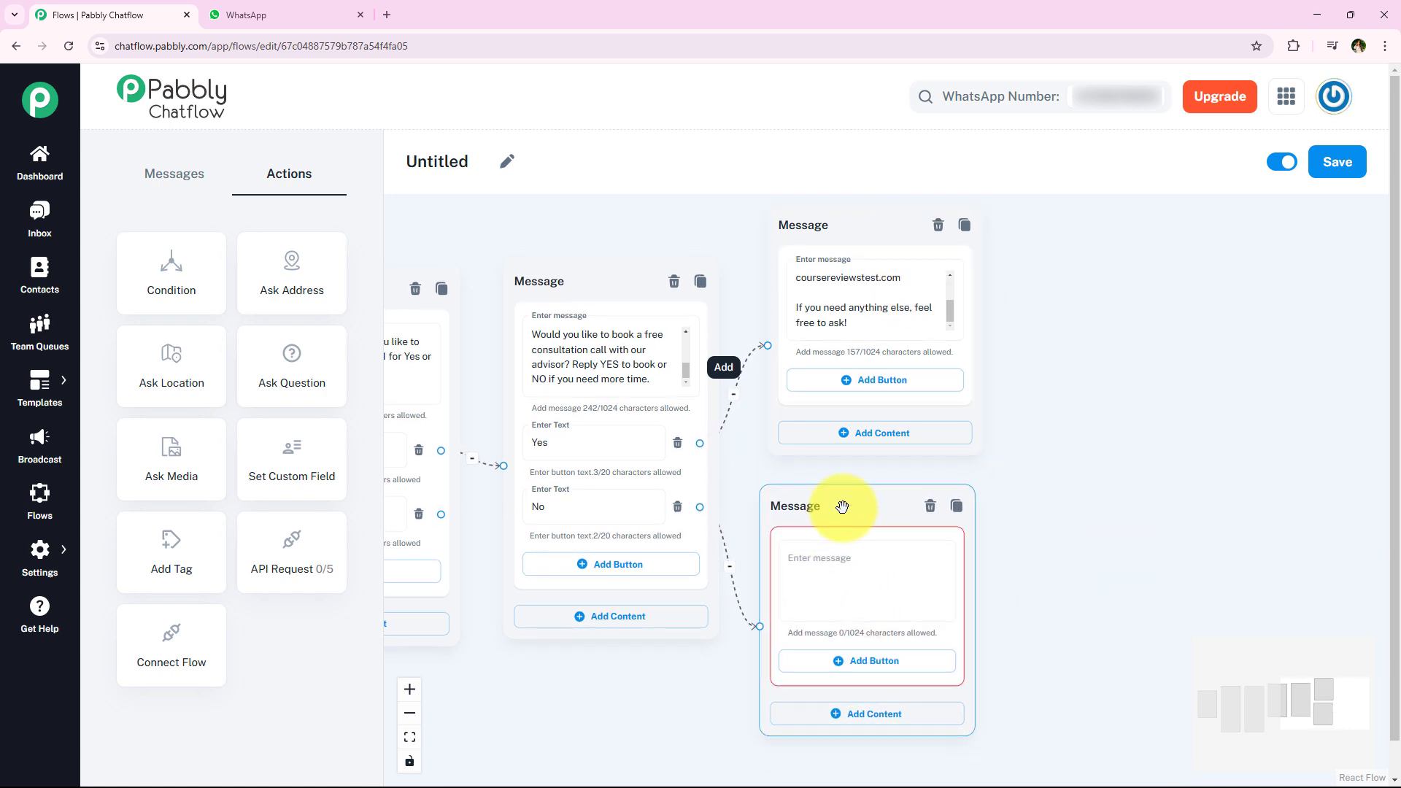
# Enter "No worries! 😊 If you decide to enroll, click here: testenrollmentlink.com 🚀 Have a great day!" in the No-branch node and adjust its position
pyautogui.write('No worries! 😊 If you decide to enroll, click here: testenrollmentlink.com 🚀 Have a great day!')
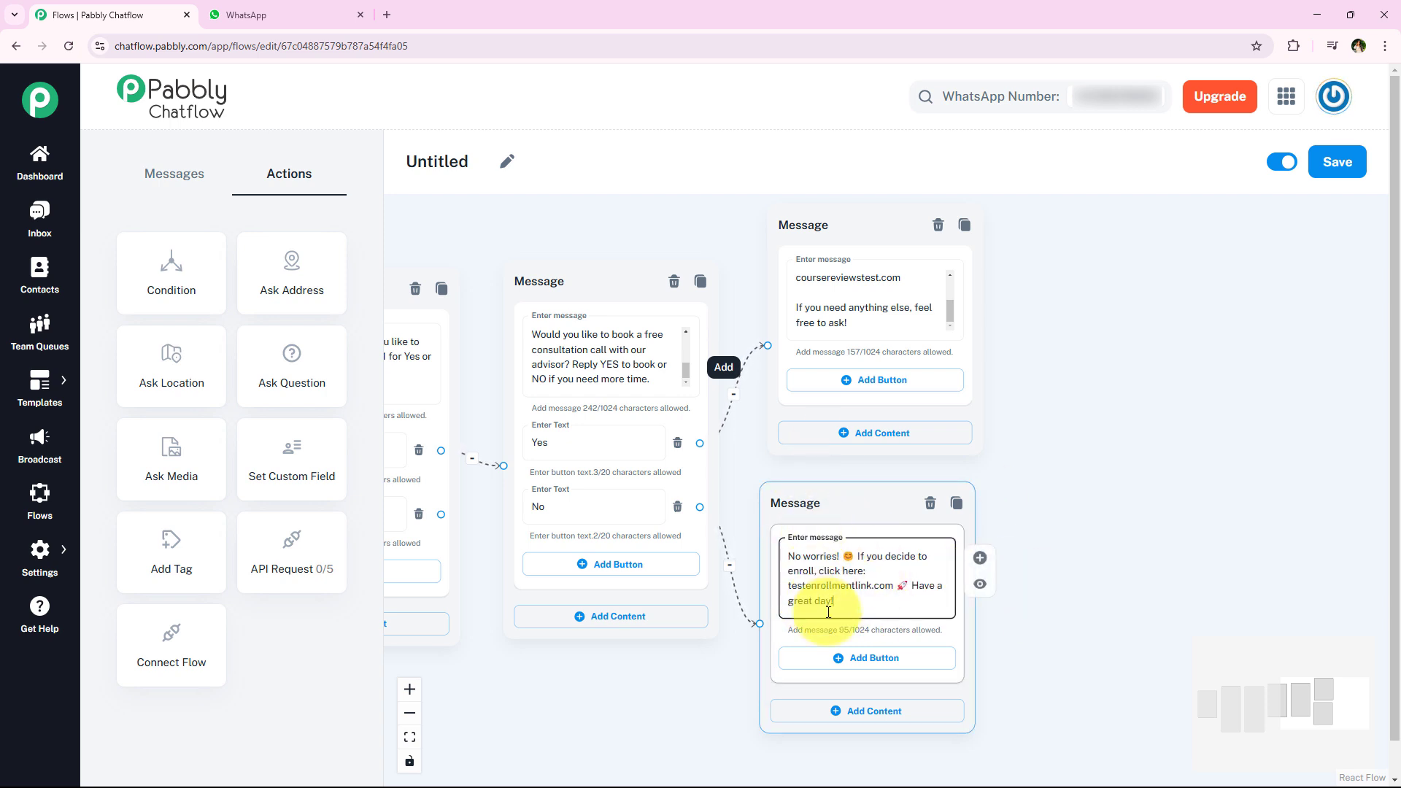
pyautogui.click(693, 584)
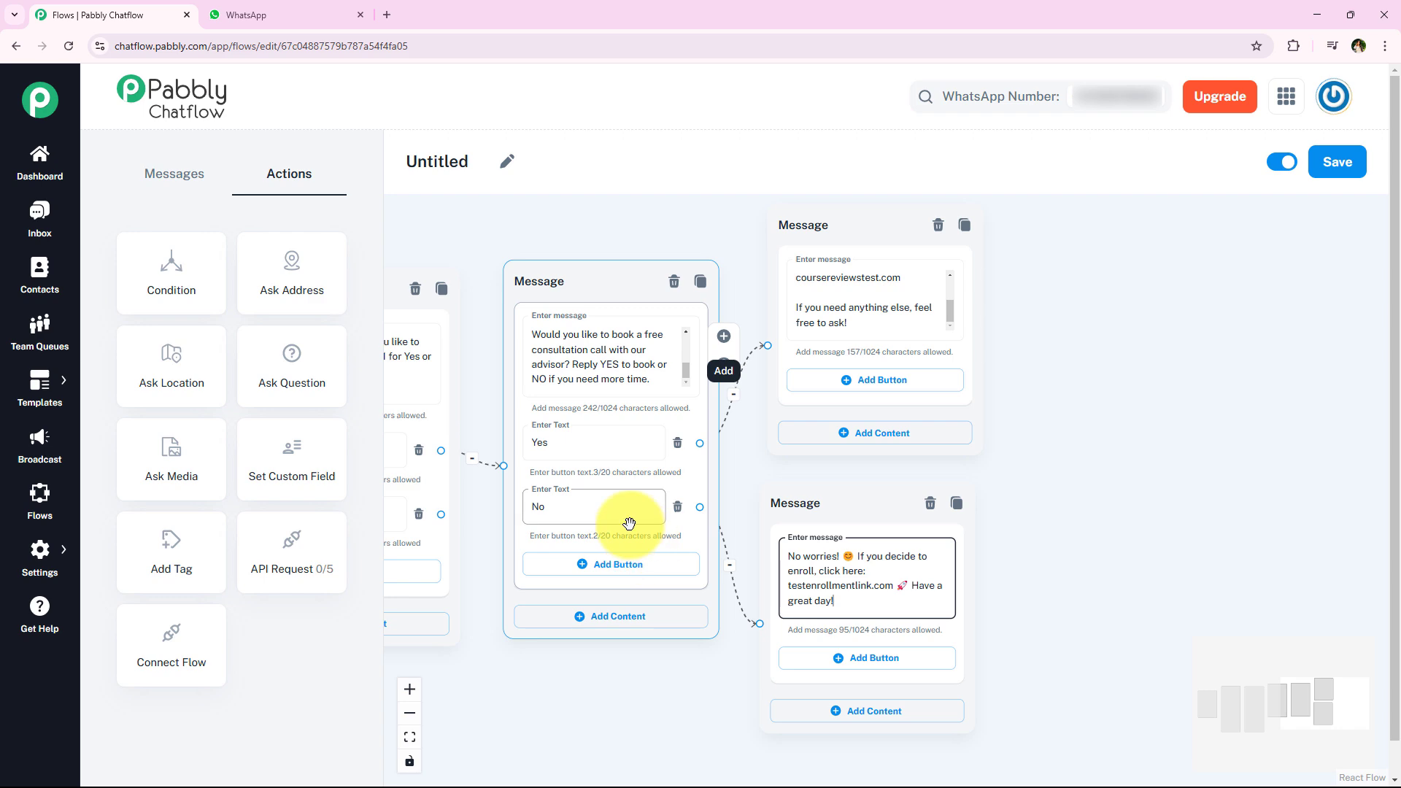
pyautogui.click(939, 566)
pyautogui.moveTo(829, 579); pyautogui.dragTo(846, 570)
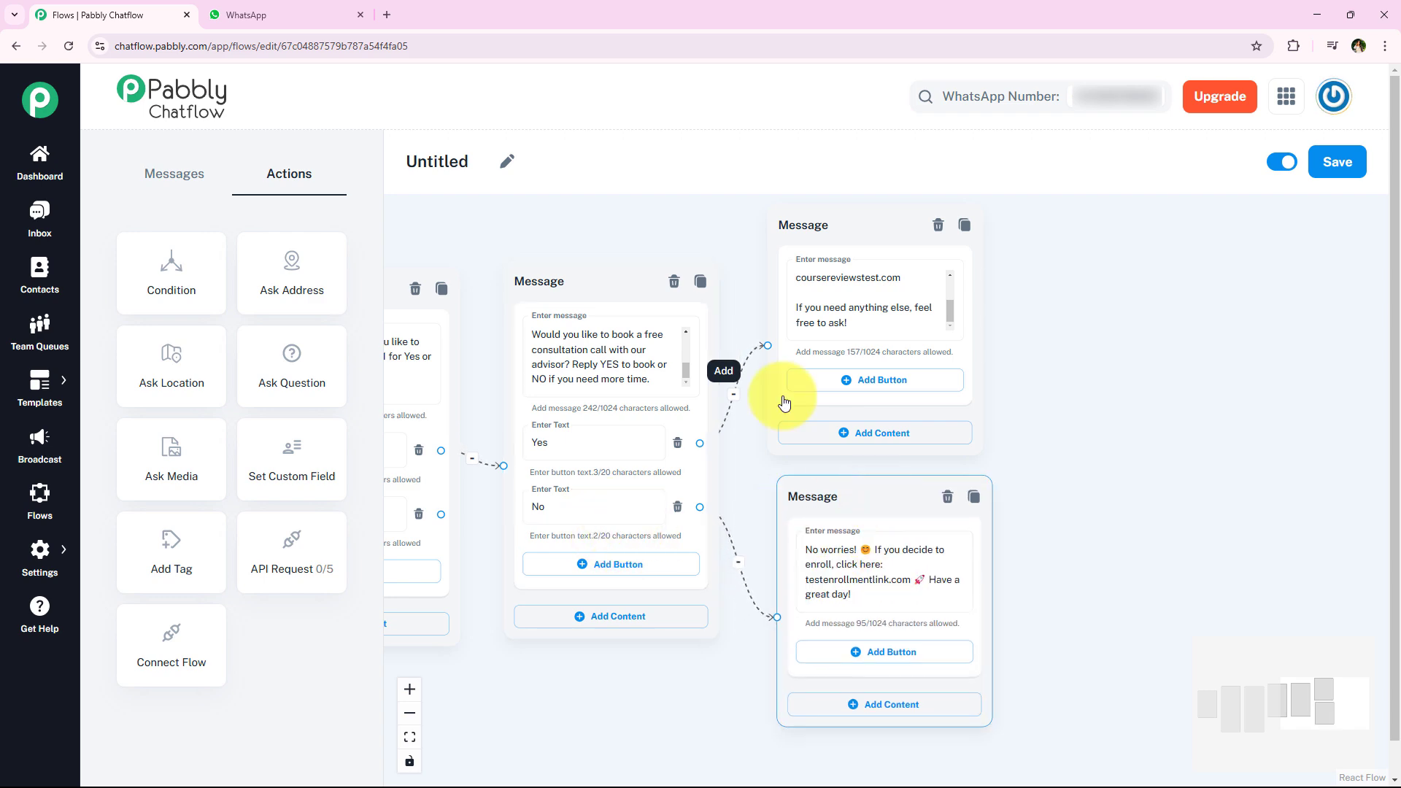
# Rename the untitled flow as Edutech
pyautogui.scroll(-10, 723, 407)
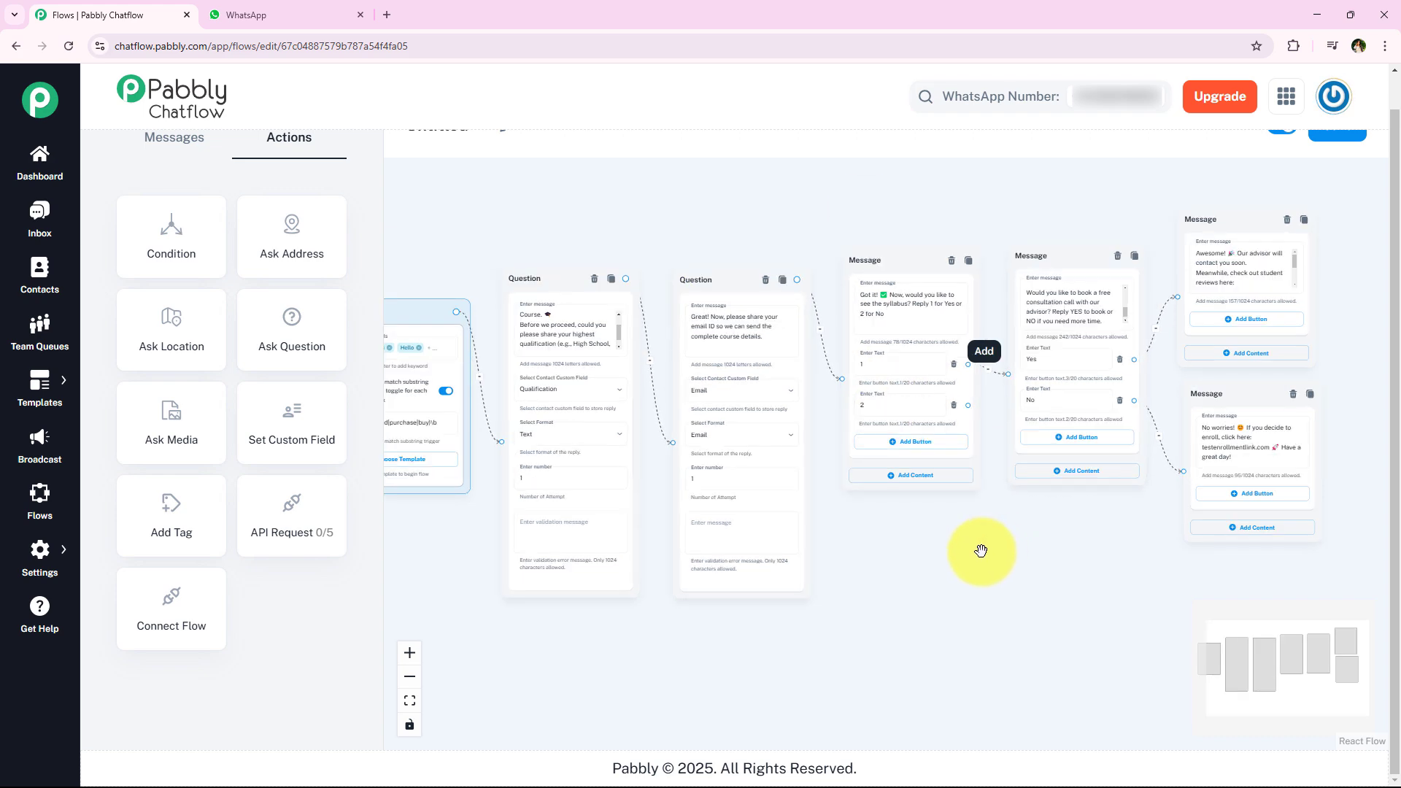
pyautogui.click(769, 329)
pyautogui.scroll(-2, 768, 329)
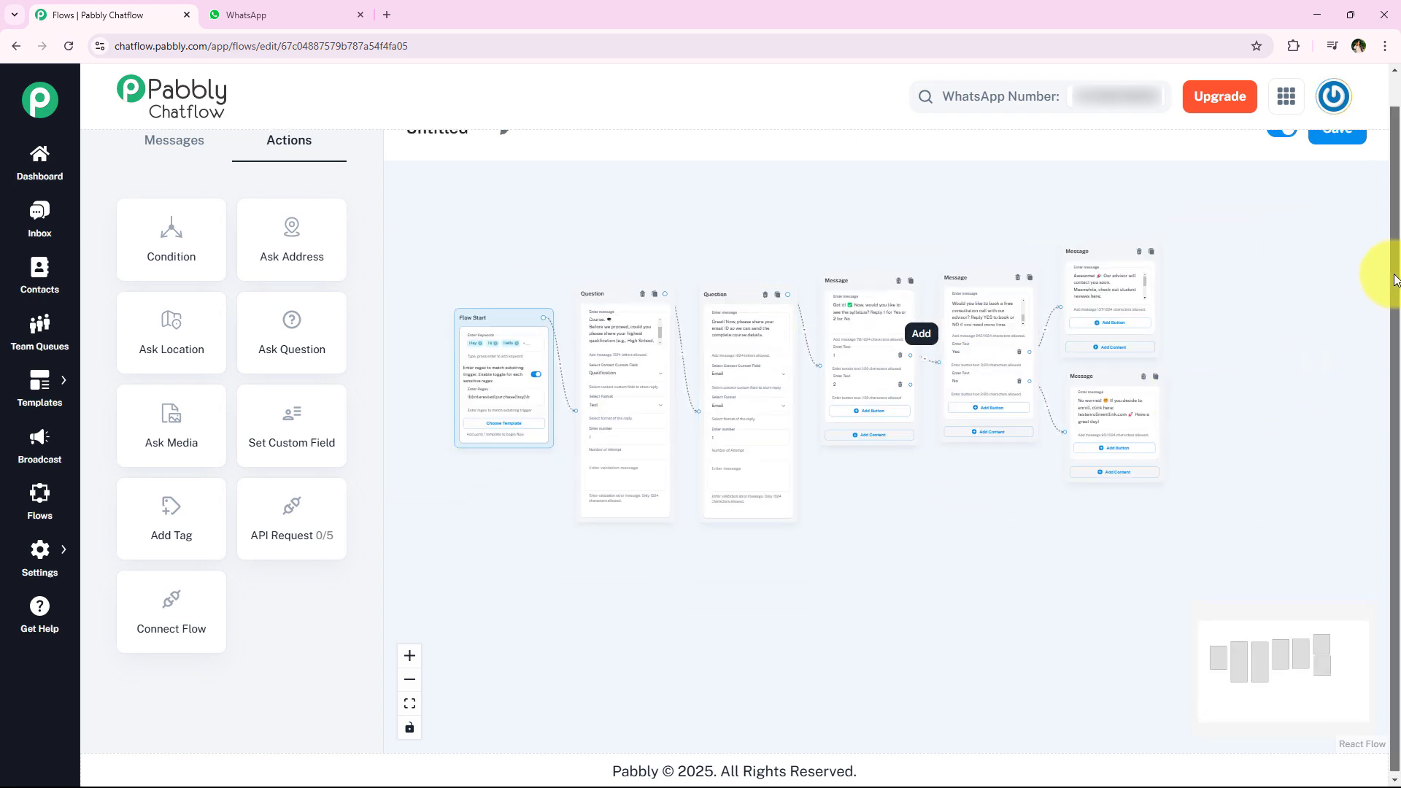
pyautogui.scroll(1, 1392, 265)
pyautogui.scroll(1, 517, 275)
pyautogui.click(508, 162)
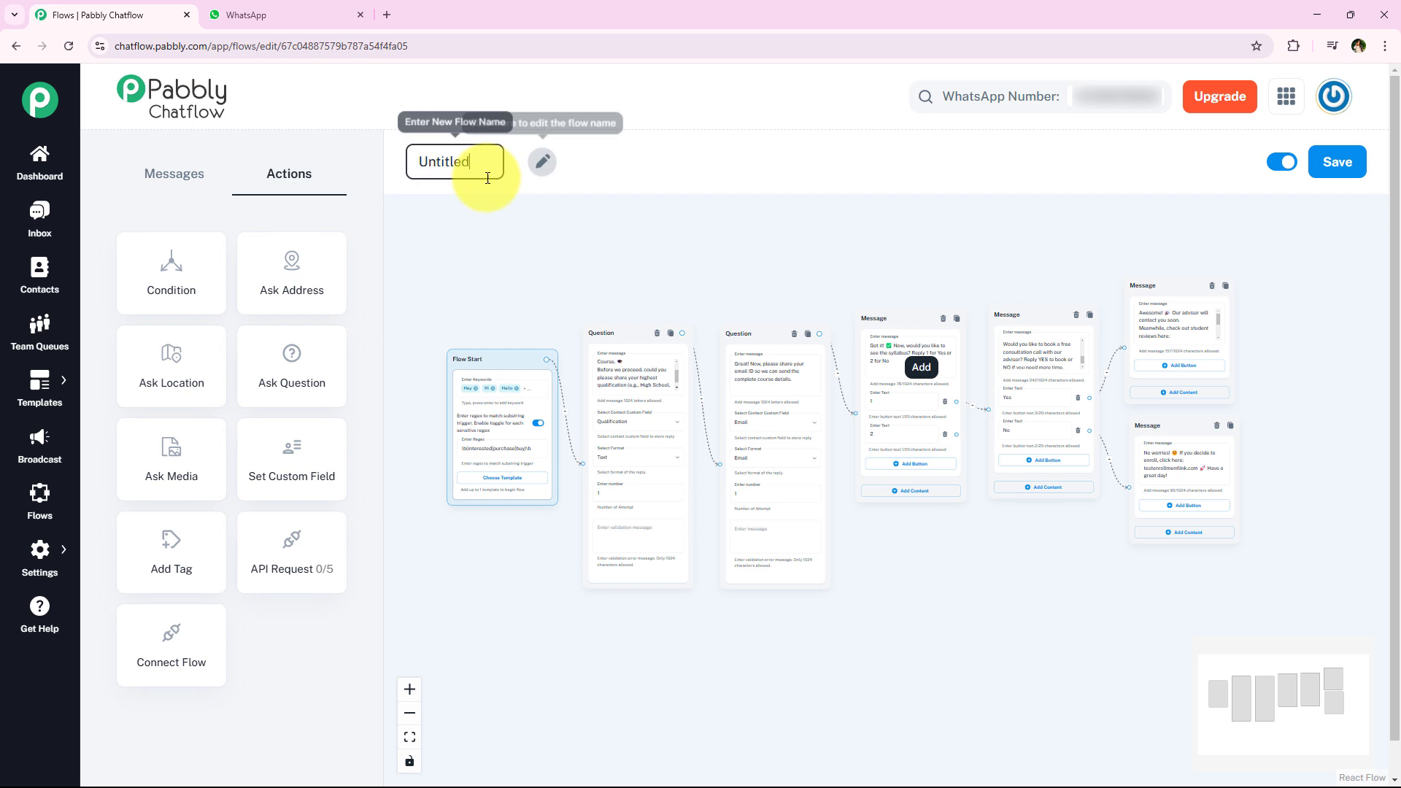
pyautogui.click(511, 162)
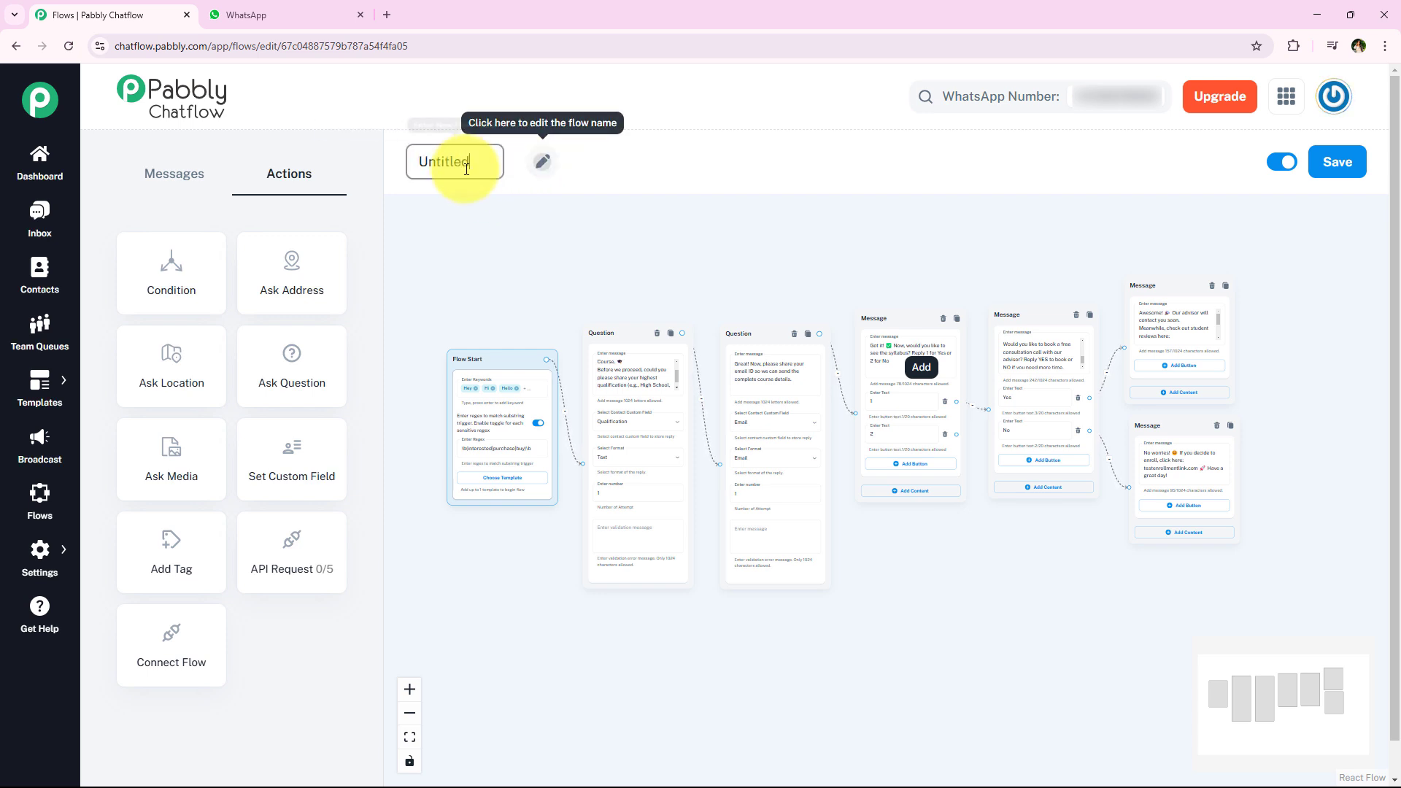
pyautogui.doubleClick(458, 163)
pyautogui.write('E')
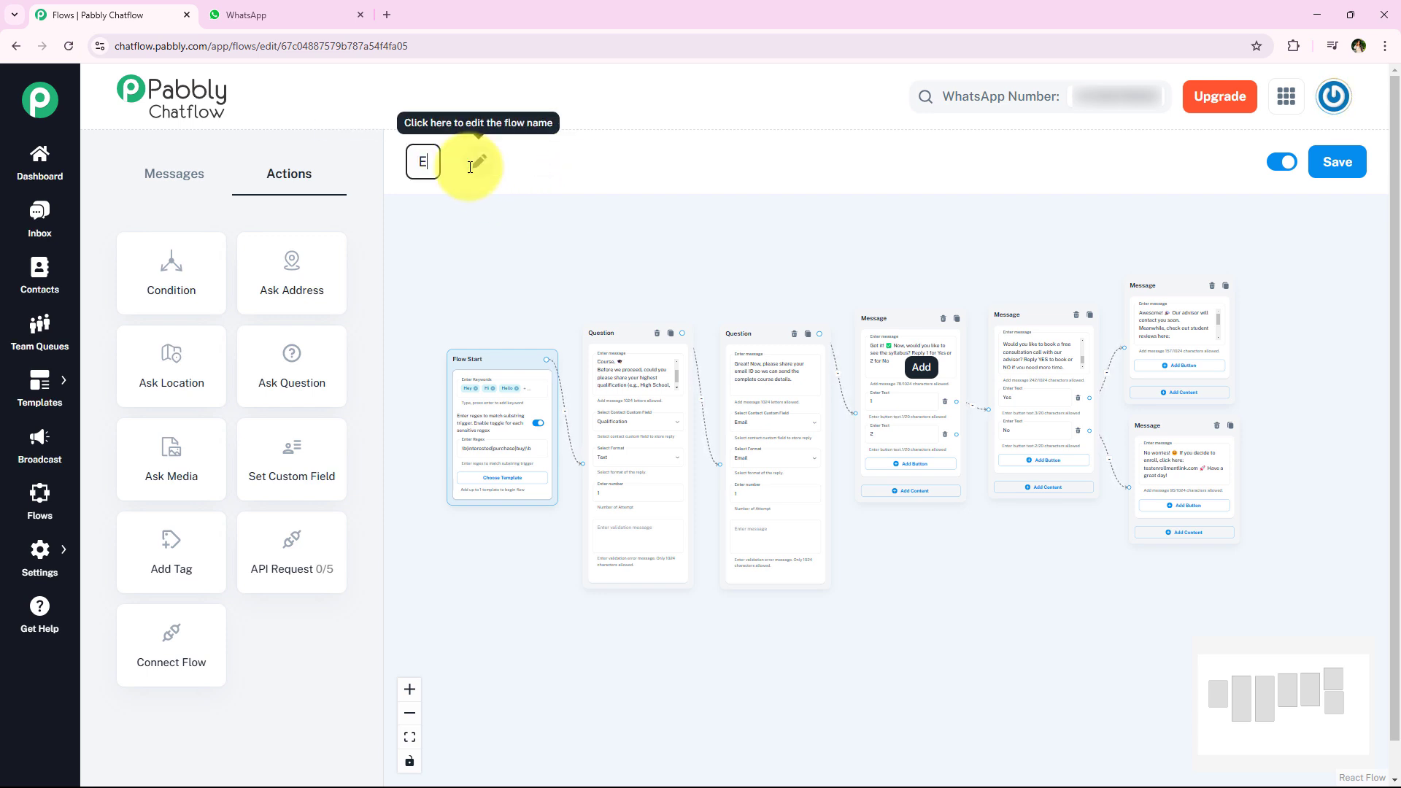
pyautogui.write('dytac')
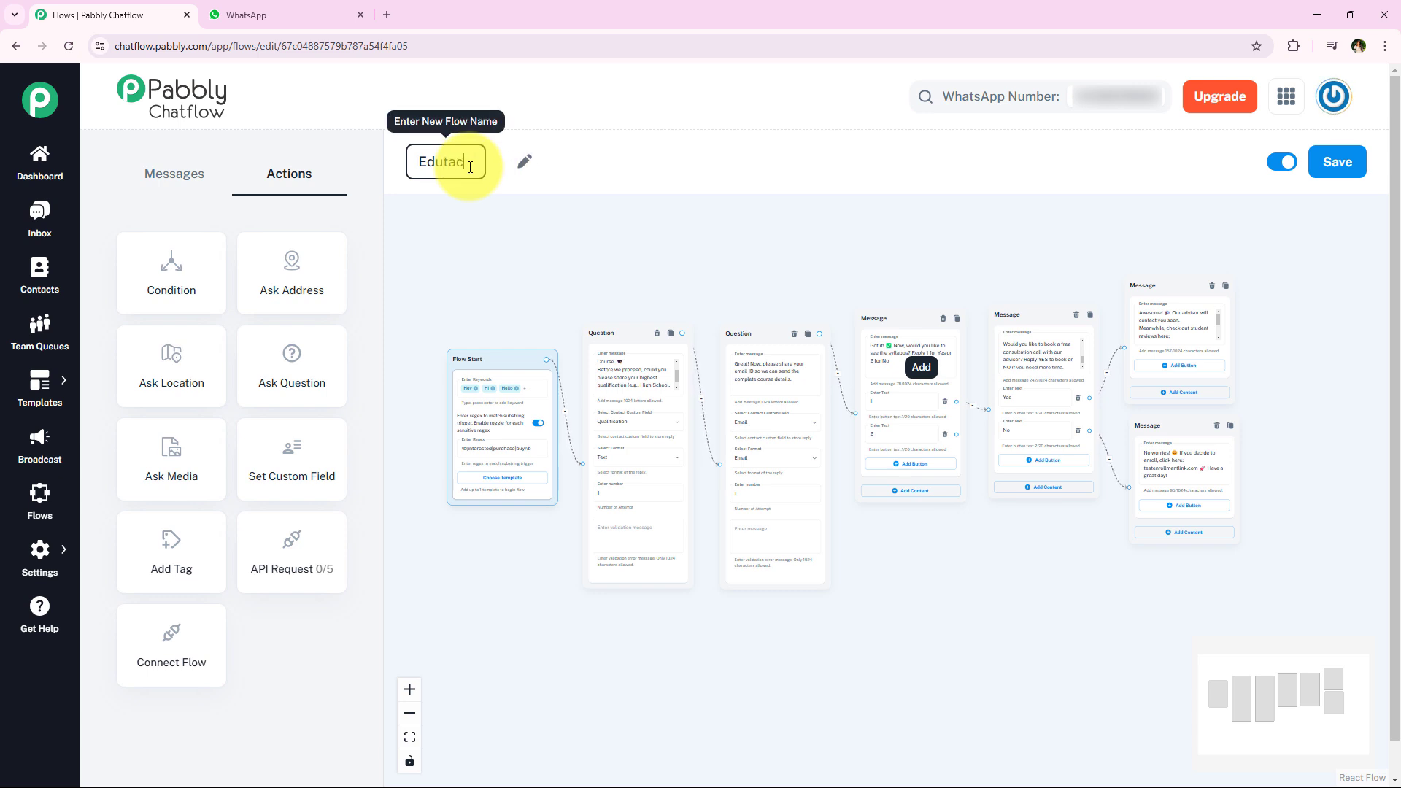
pyautogui.write('h')
pyautogui.press('BackSpace')
pyautogui.press('BackSpace')
pyautogui.press('BackSpace')
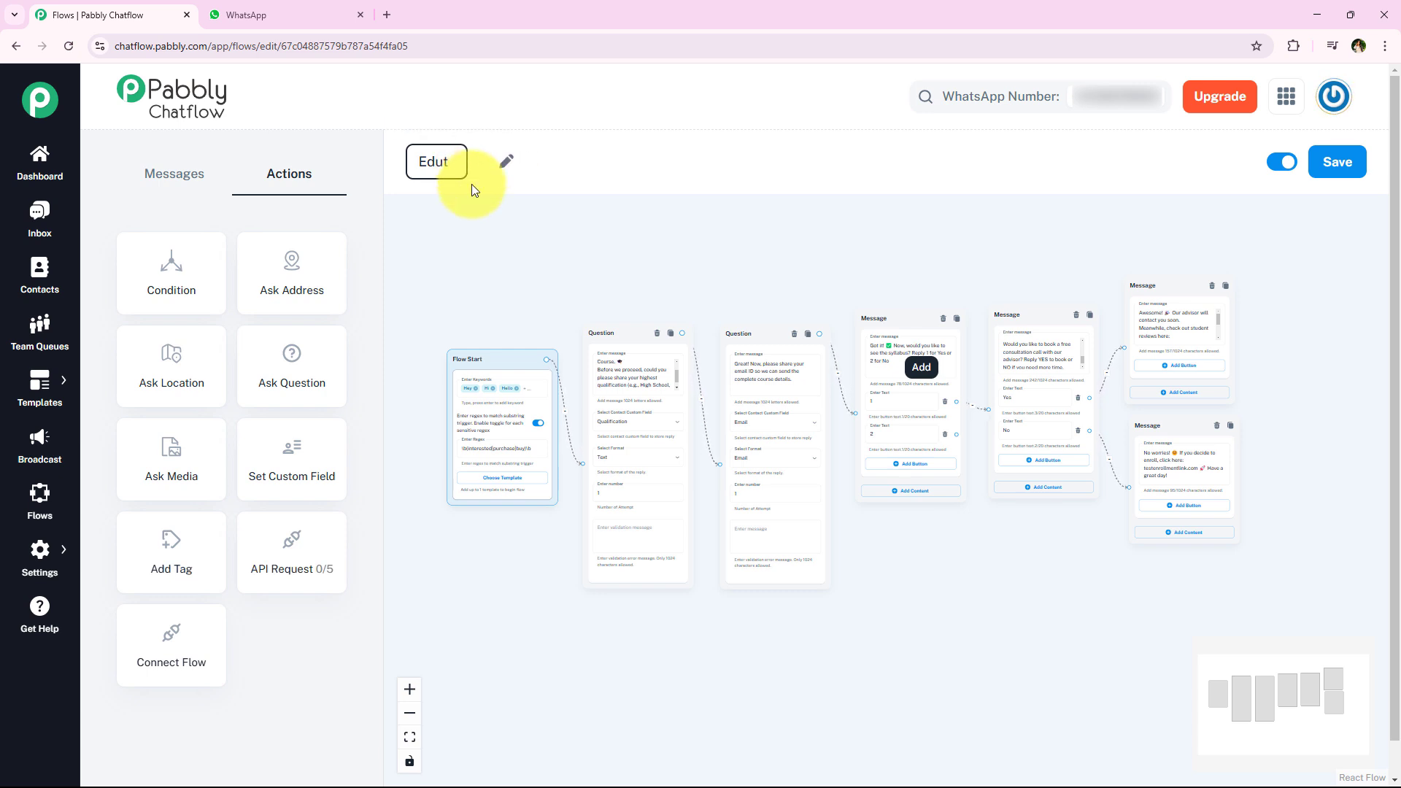
pyautogui.write('ech')
pyautogui.press('Return')
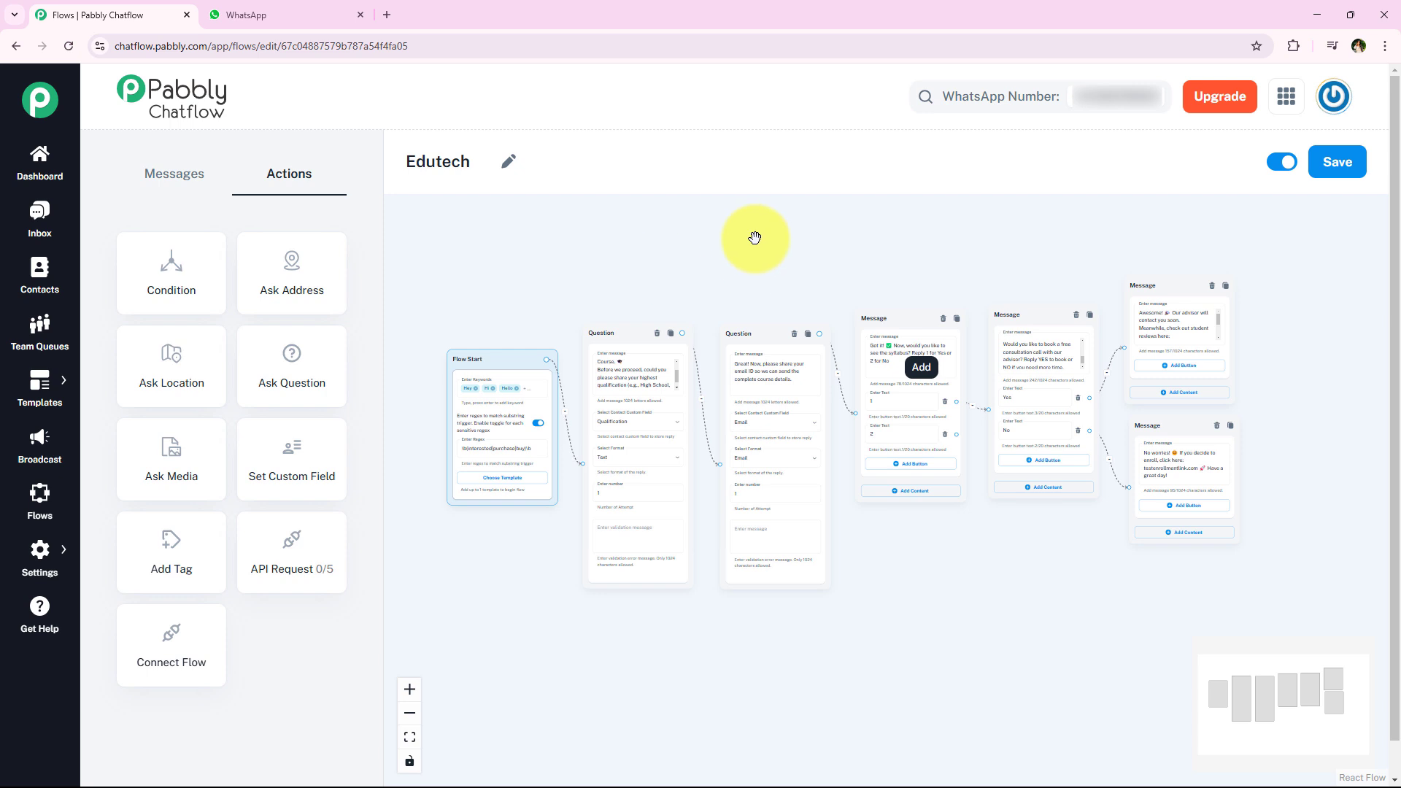
# Save the Edutech flow and dismiss the notification
pyautogui.click(1347, 181)
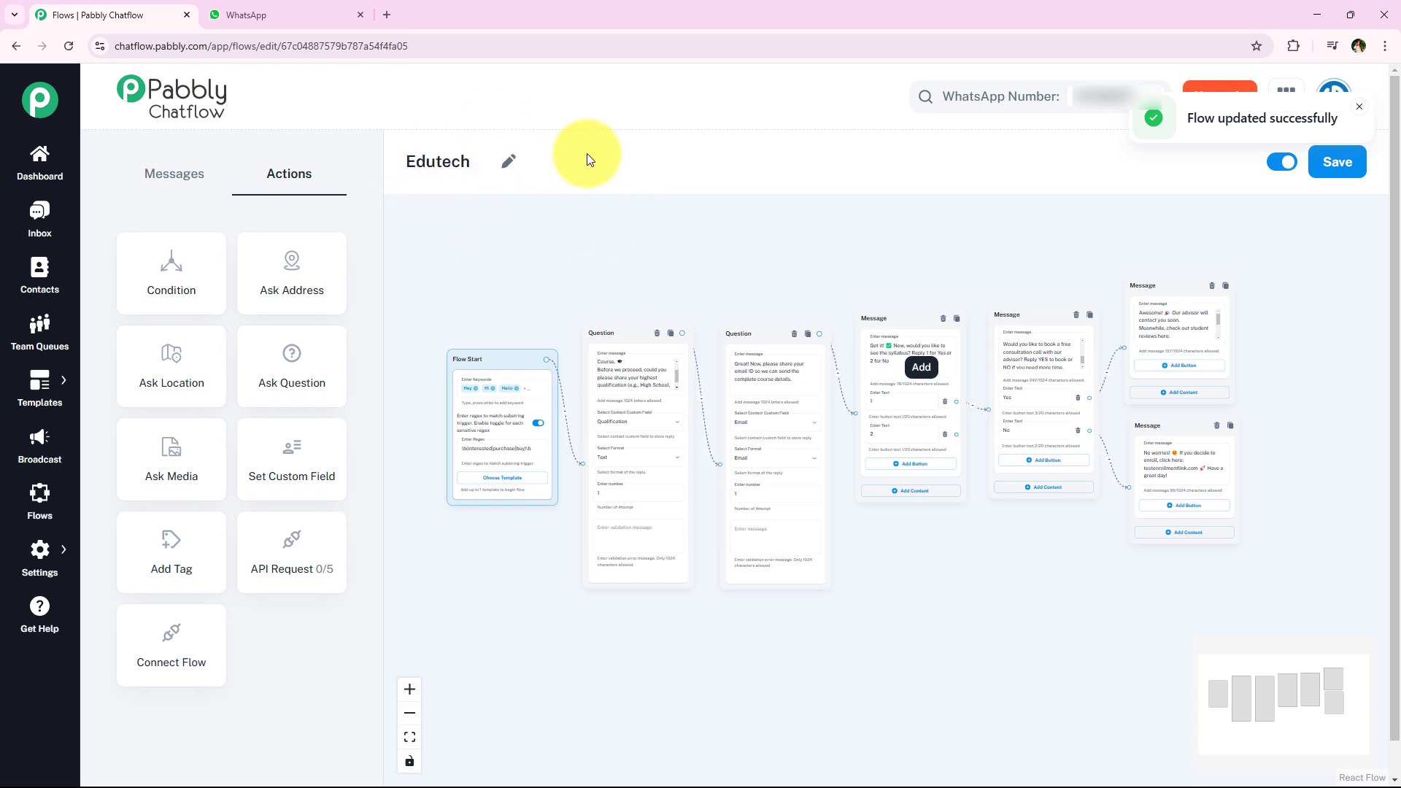
pyautogui.click(1362, 112)
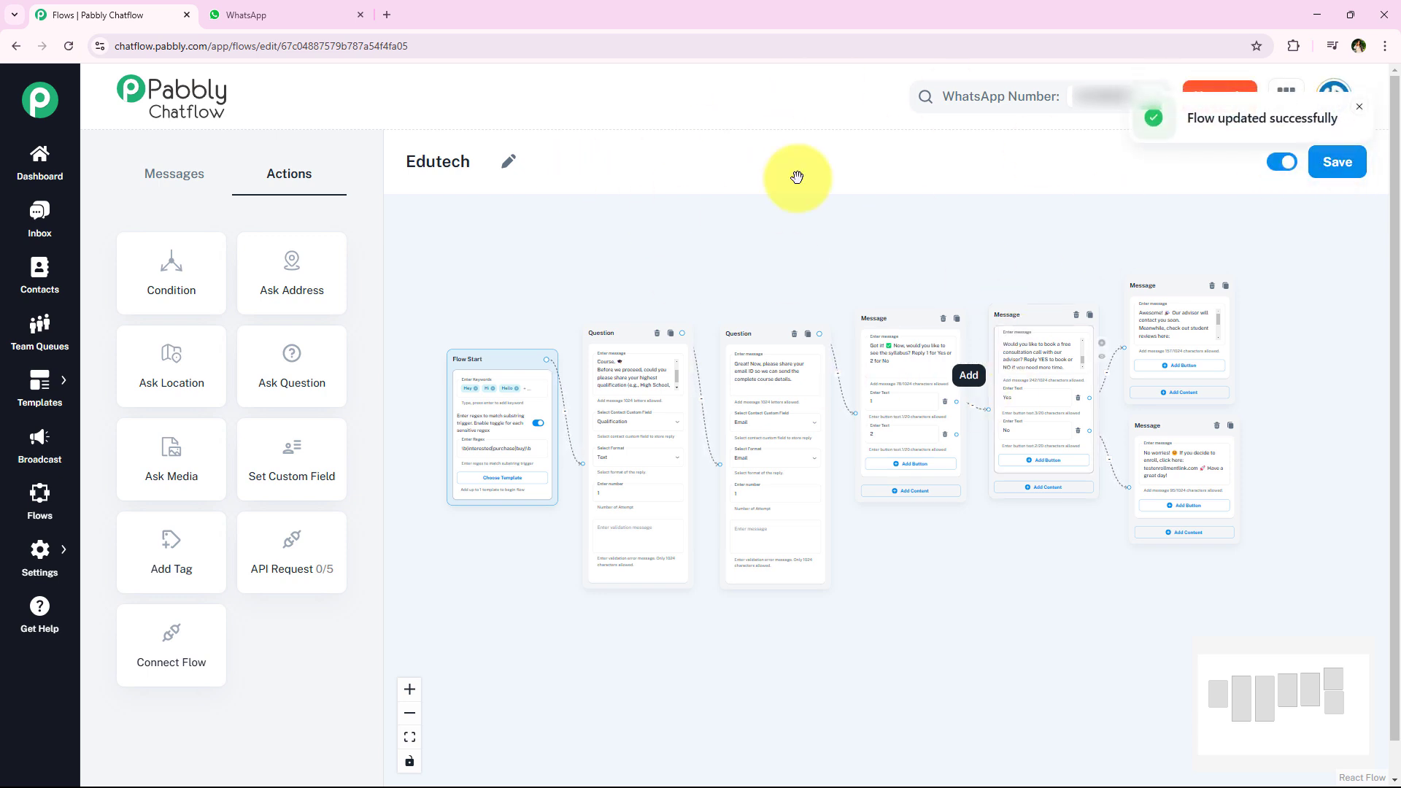
pyautogui.scroll(1, 725, 379)
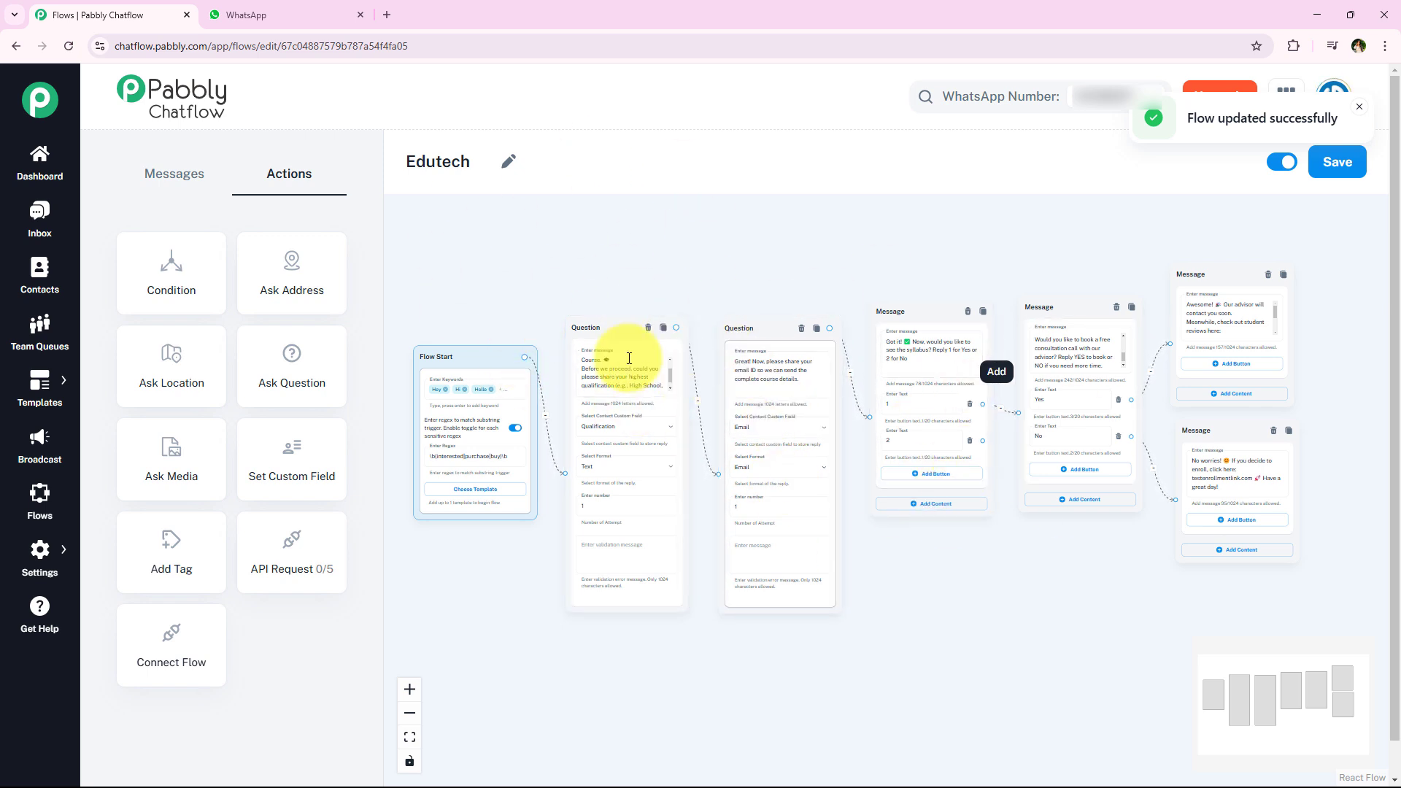
# Switch to WhatsApp and send "I want to buy java course" in the ChatFlow chat to trigger the flow
pyautogui.click(295, 19)
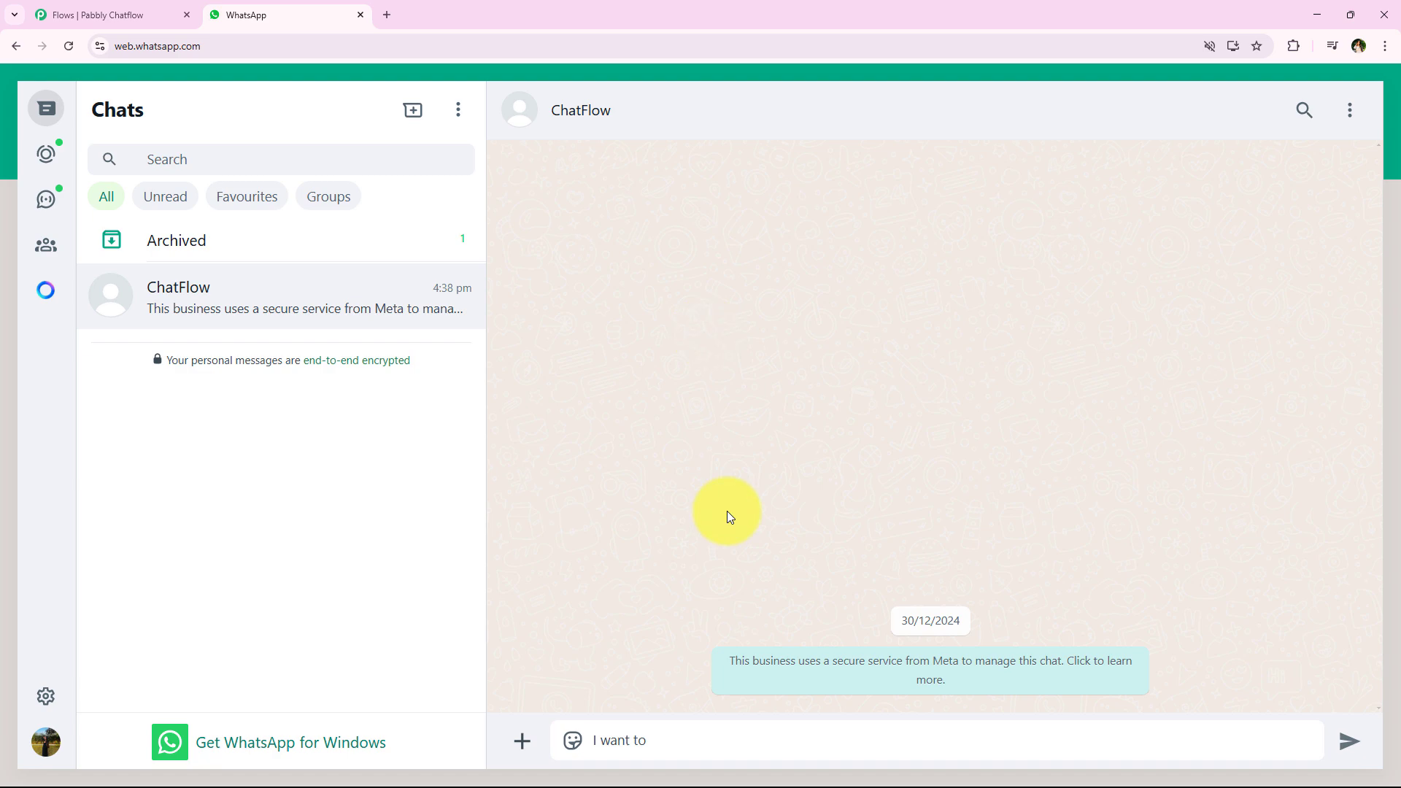
pyautogui.hotkey('ctrl', 'a')
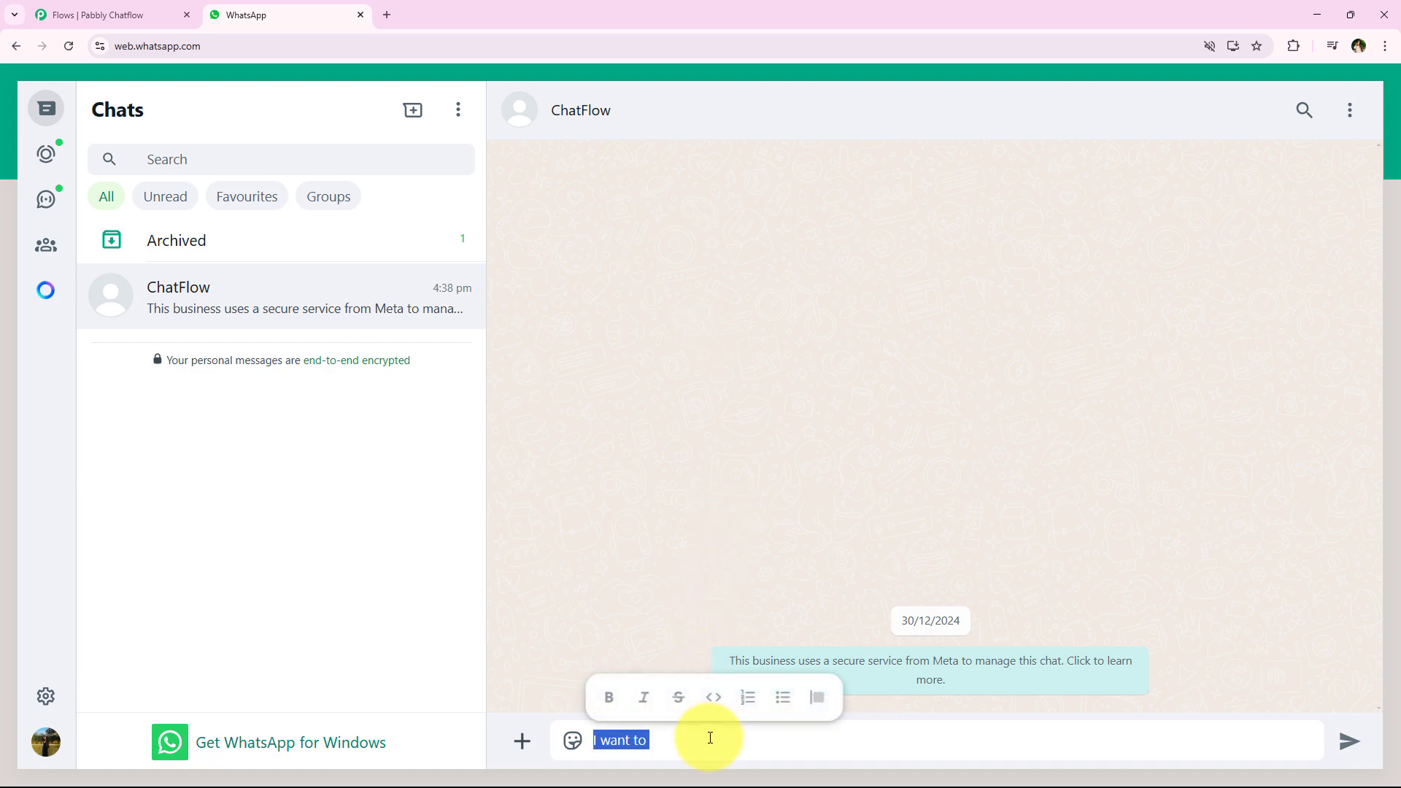
pyautogui.click(711, 738)
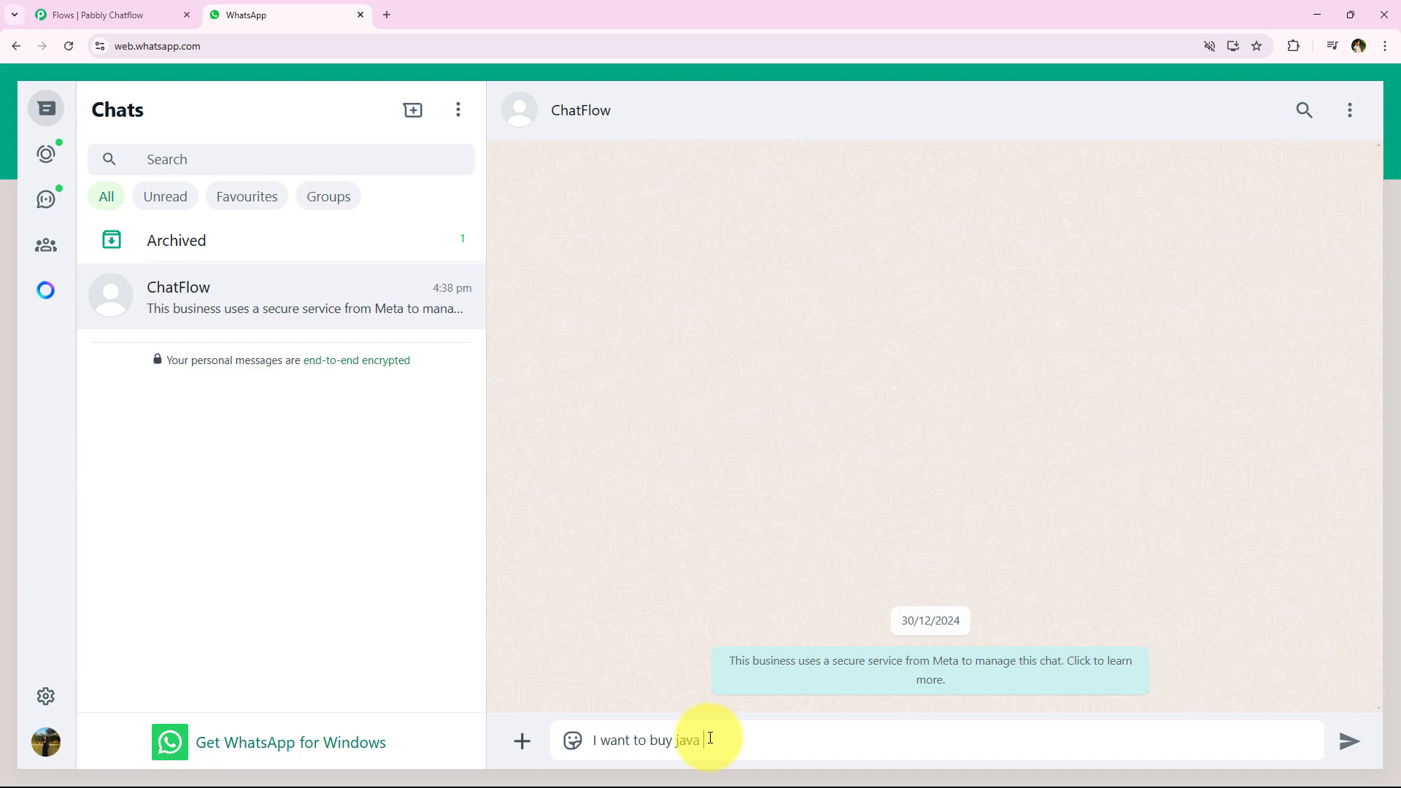
pyautogui.write('e')
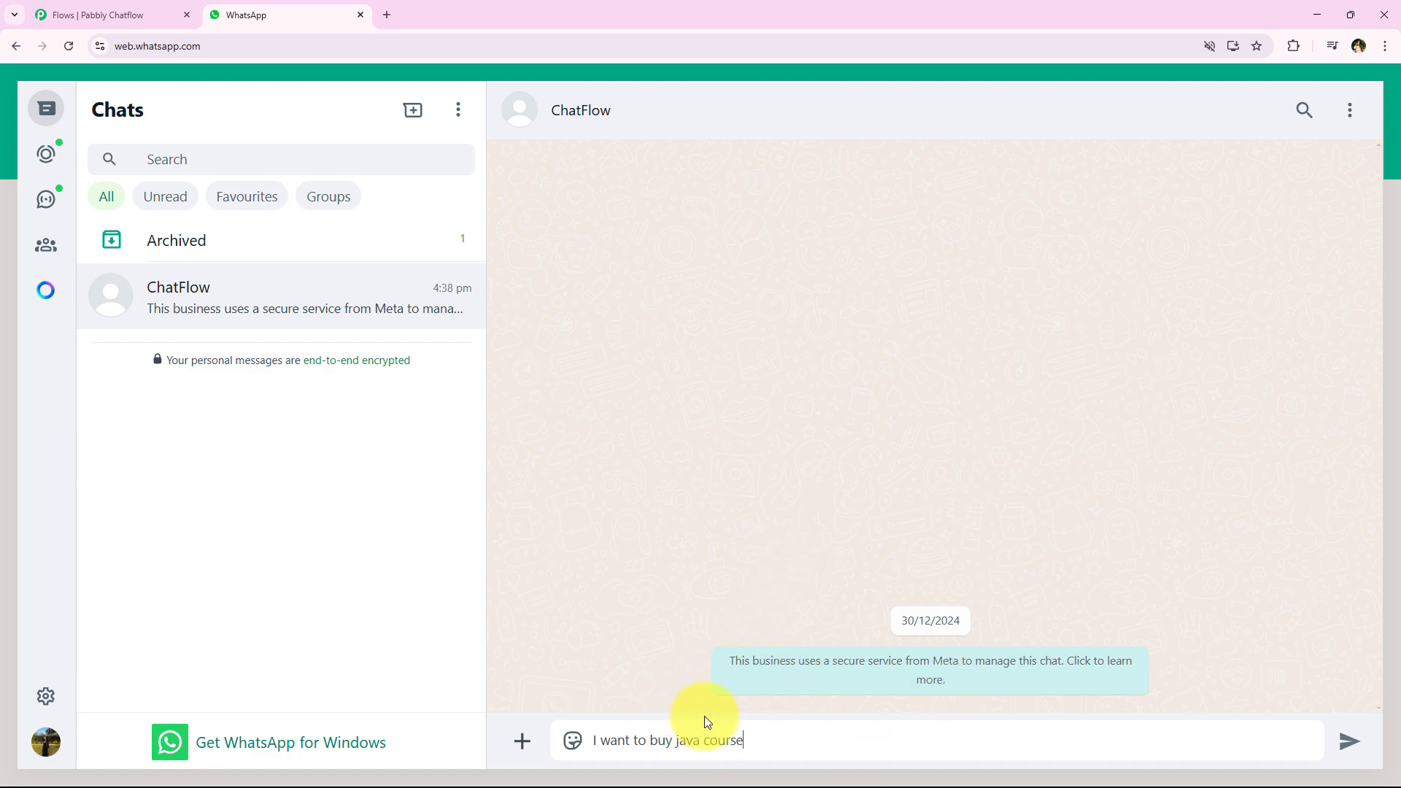
pyautogui.moveTo(768, 738); pyautogui.dragTo(590, 739)
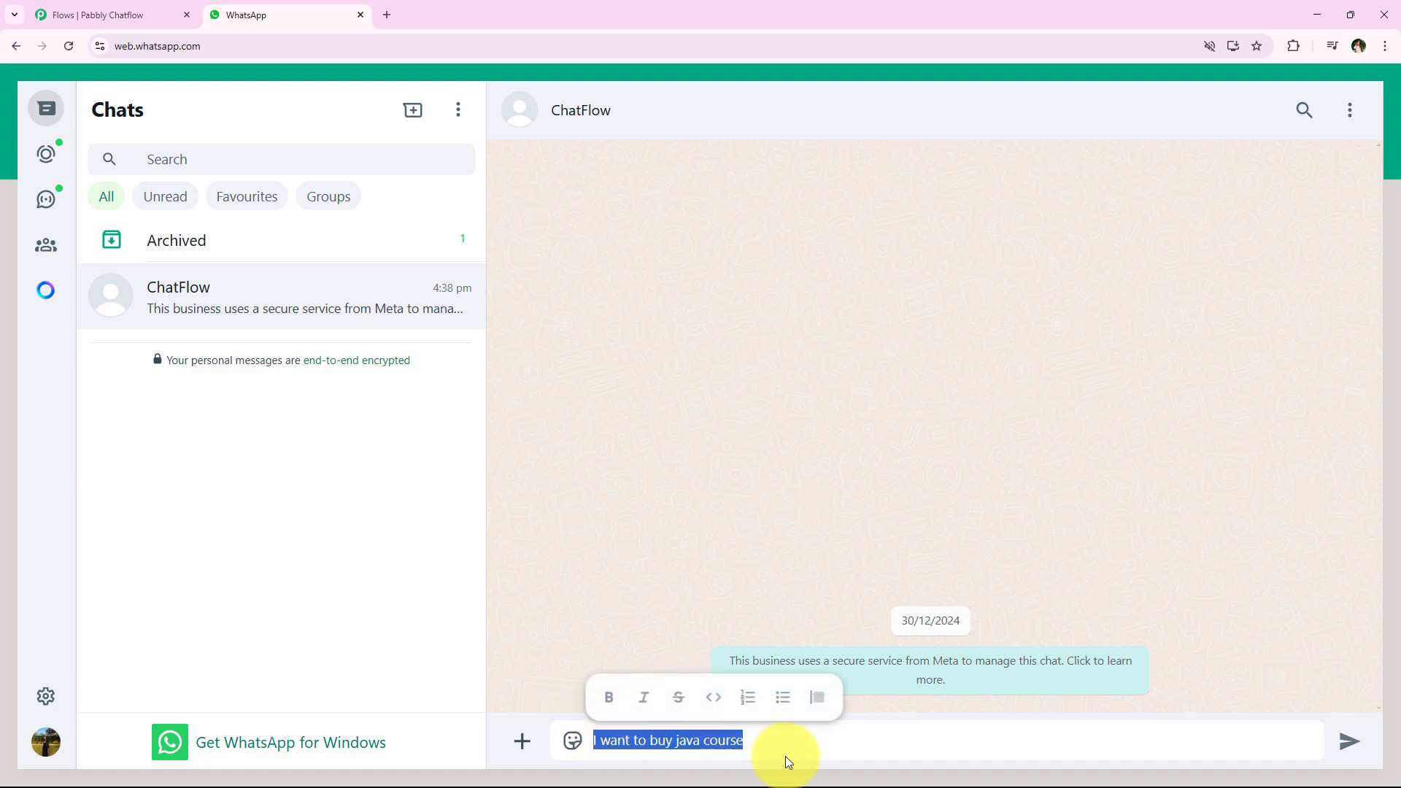
pyautogui.click(820, 742)
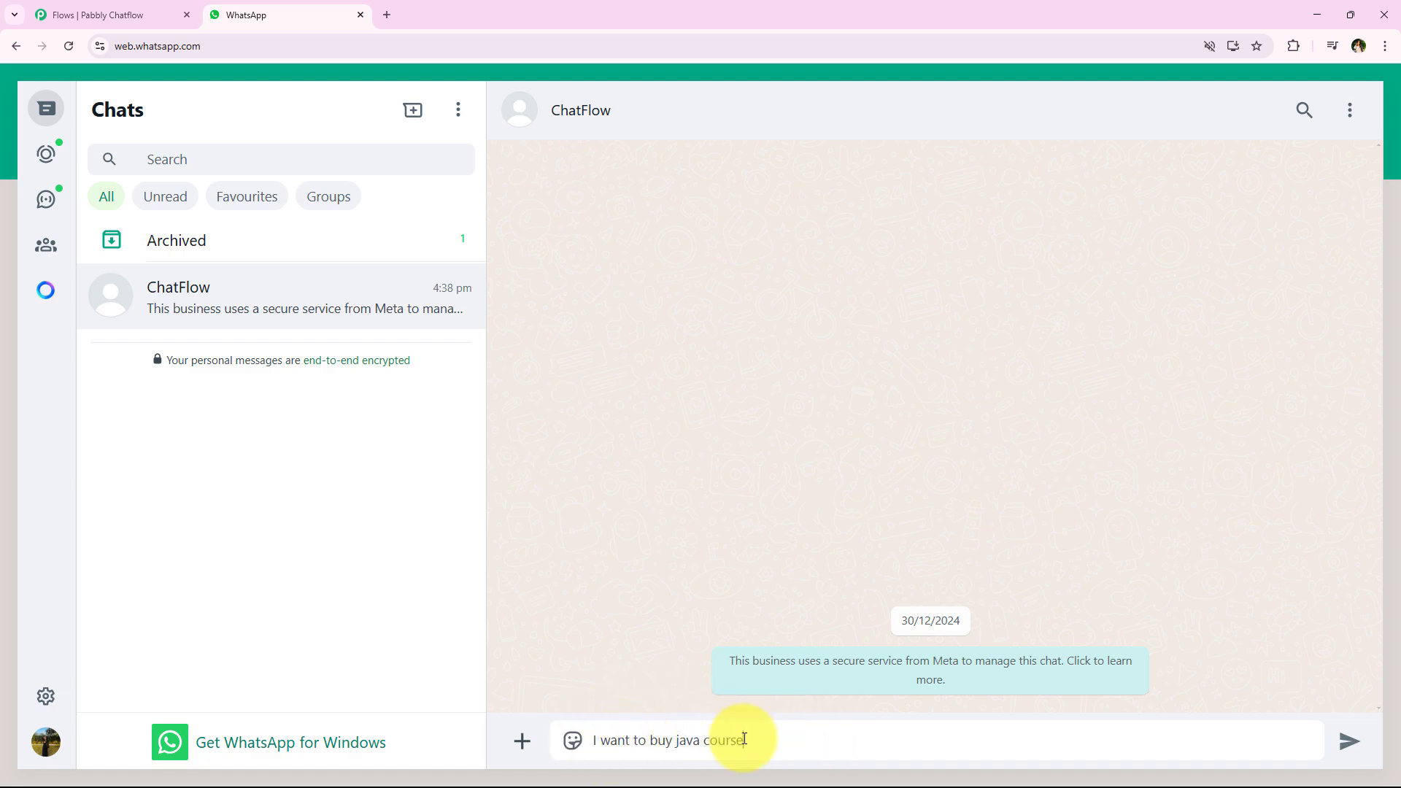
pyautogui.press('Return')
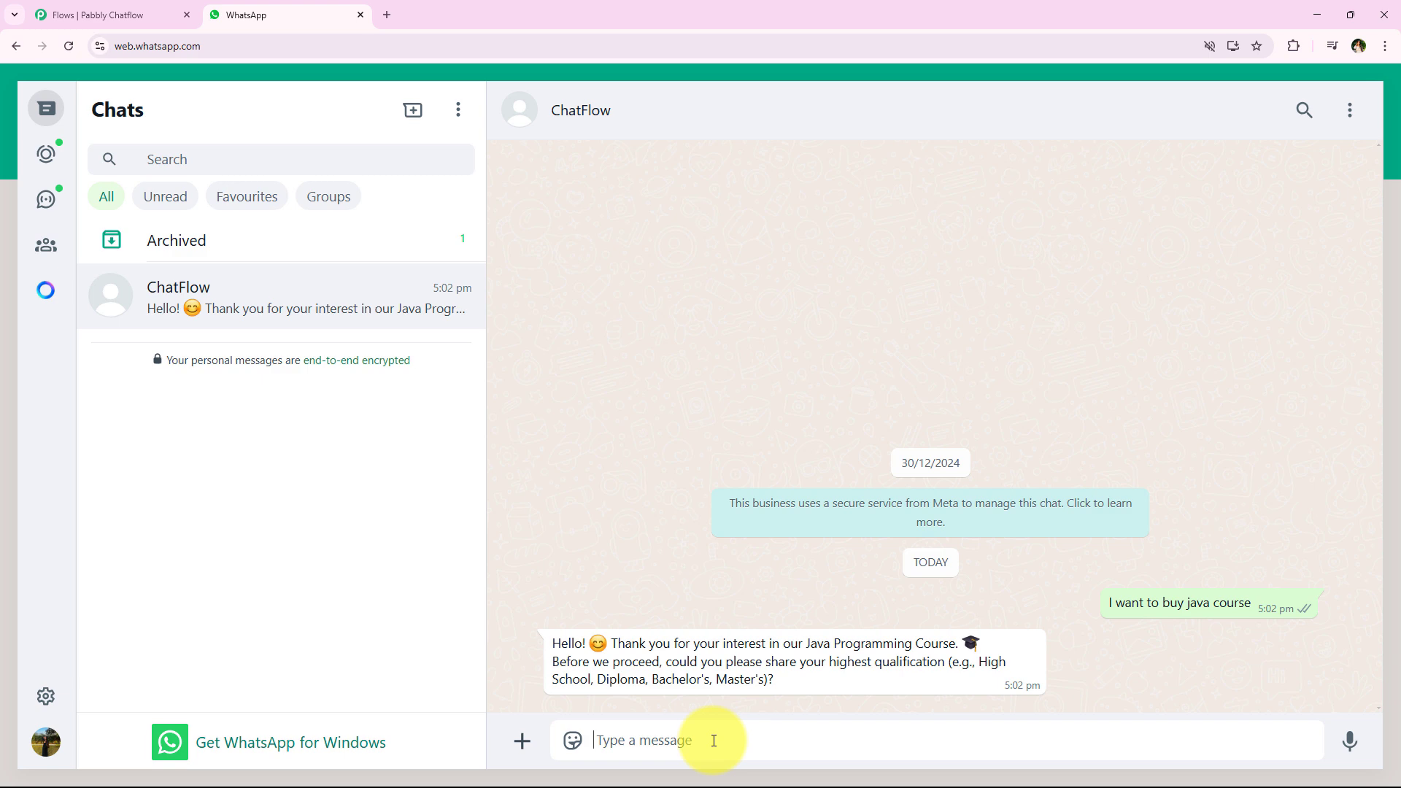
# Answer the chatbot's qualification question with "Bachelor of Management Studies" and its email question with the test email address
pyautogui.write('Bachelor of Management Studies')
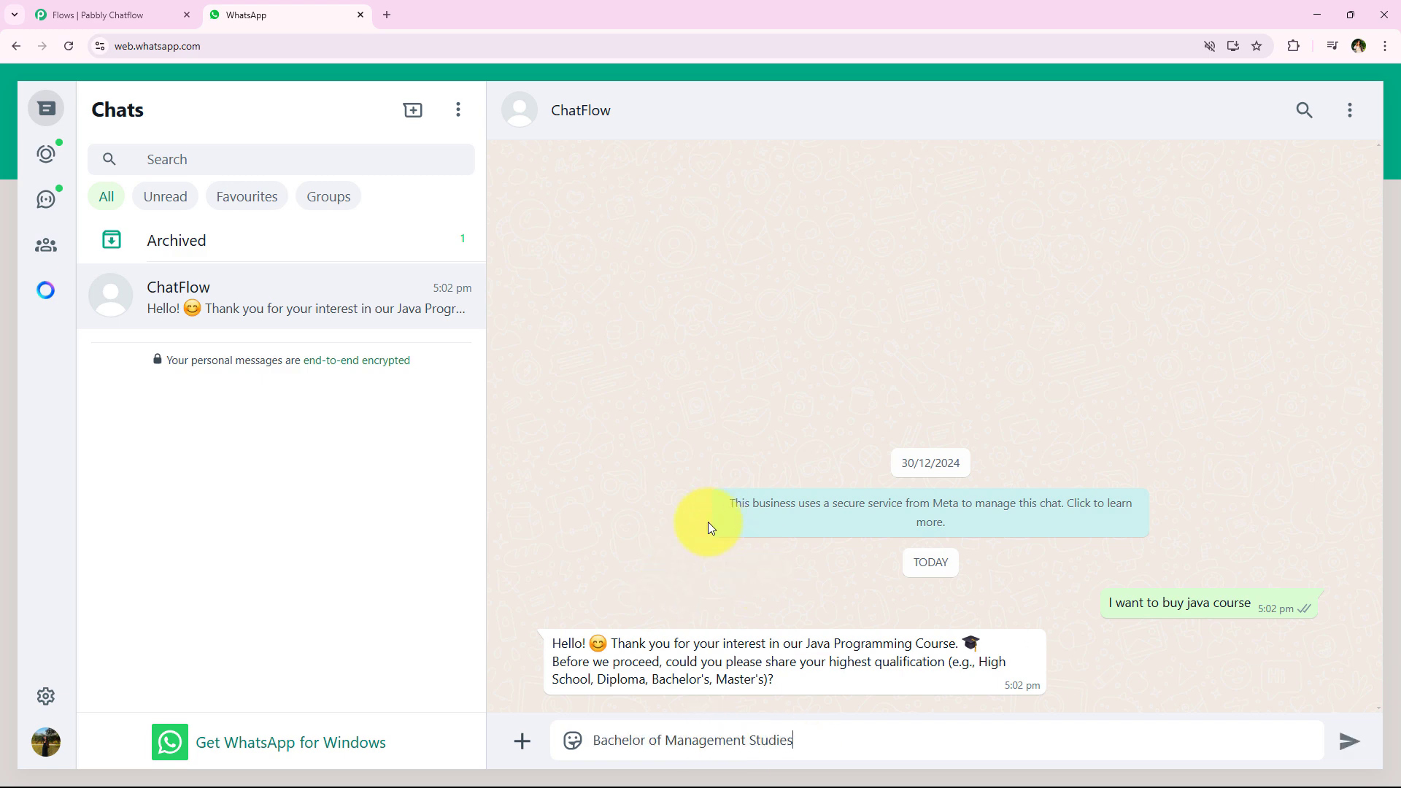
pyautogui.press('Return')
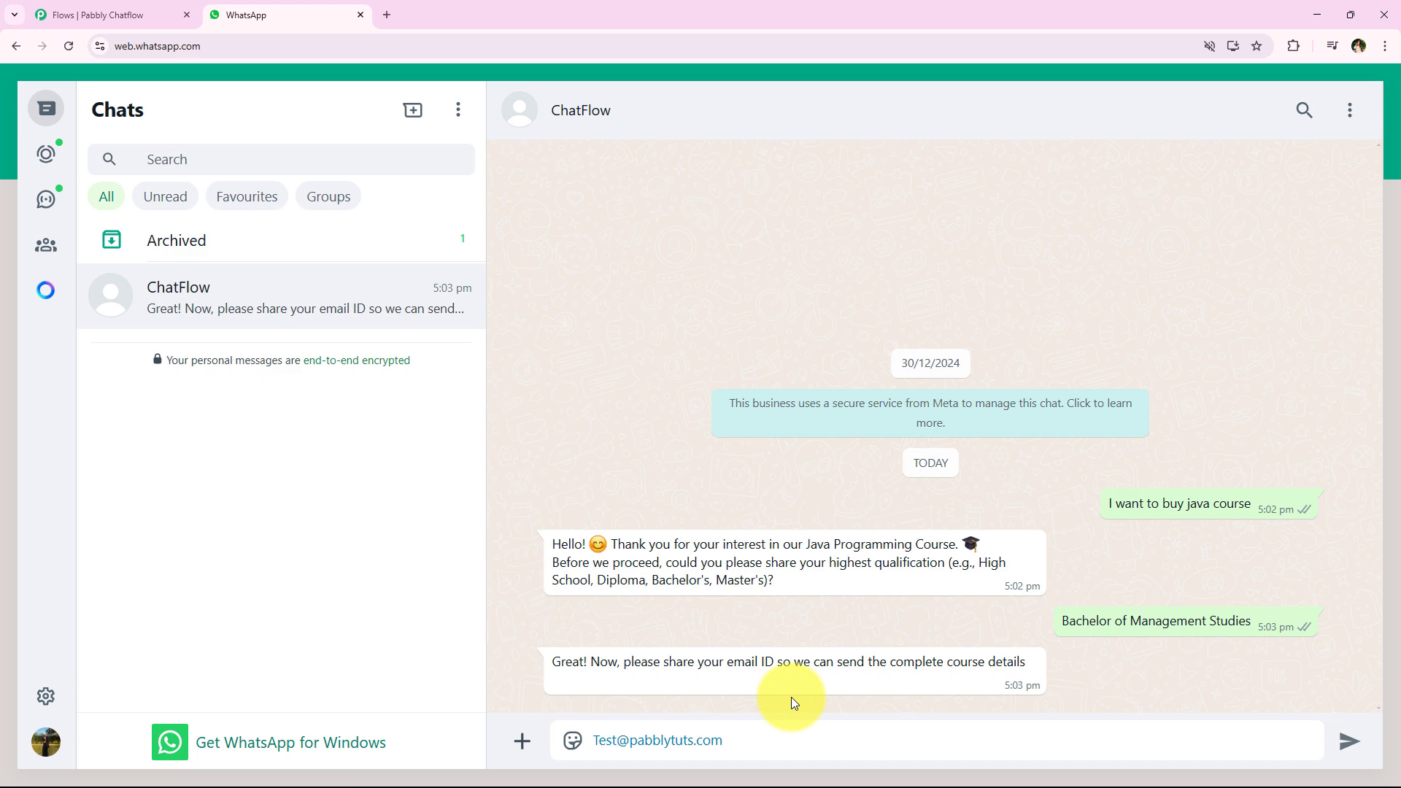
pyautogui.press('Return')
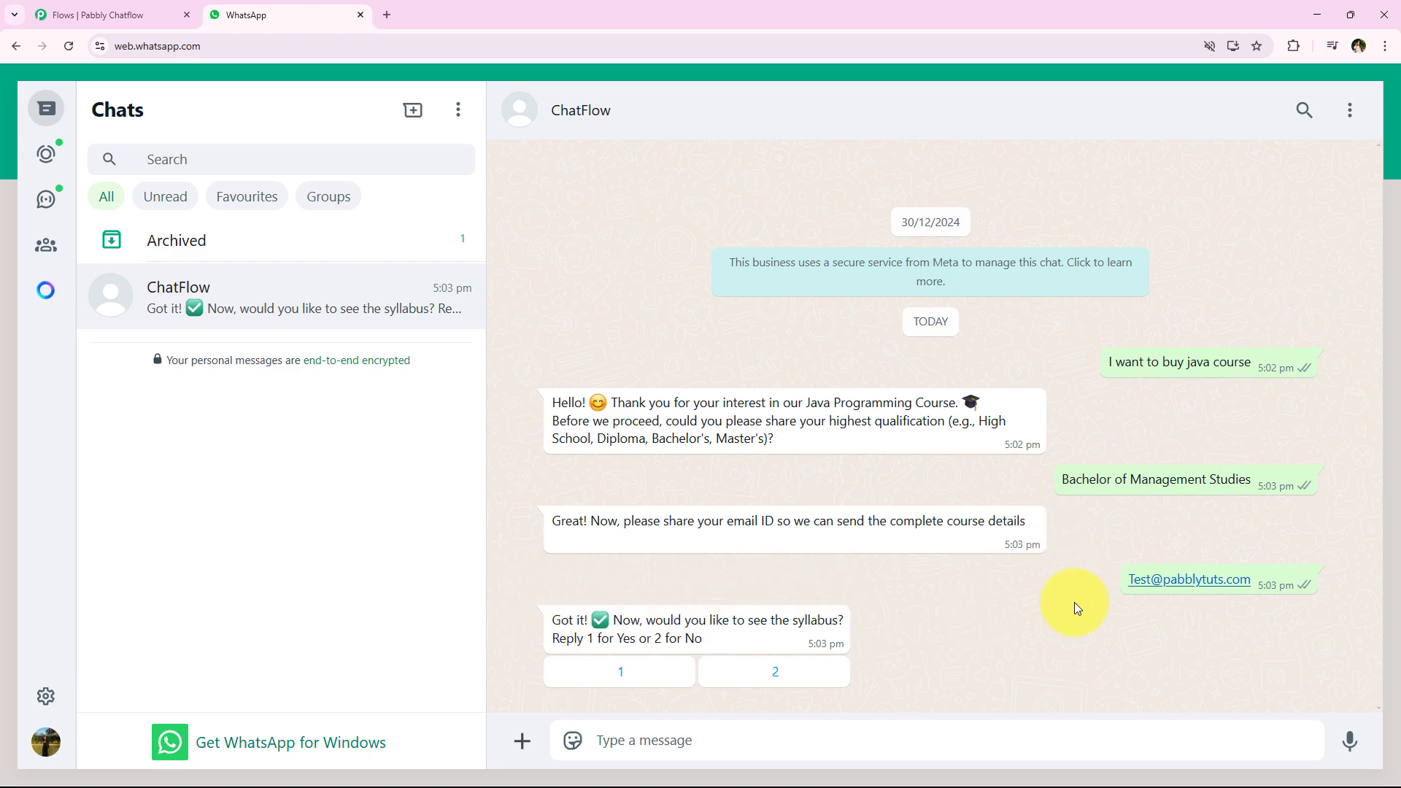
# Reply 1 to the syllabus question and test both the Yes and No replies to the consultation offer
pyautogui.click(622, 673)
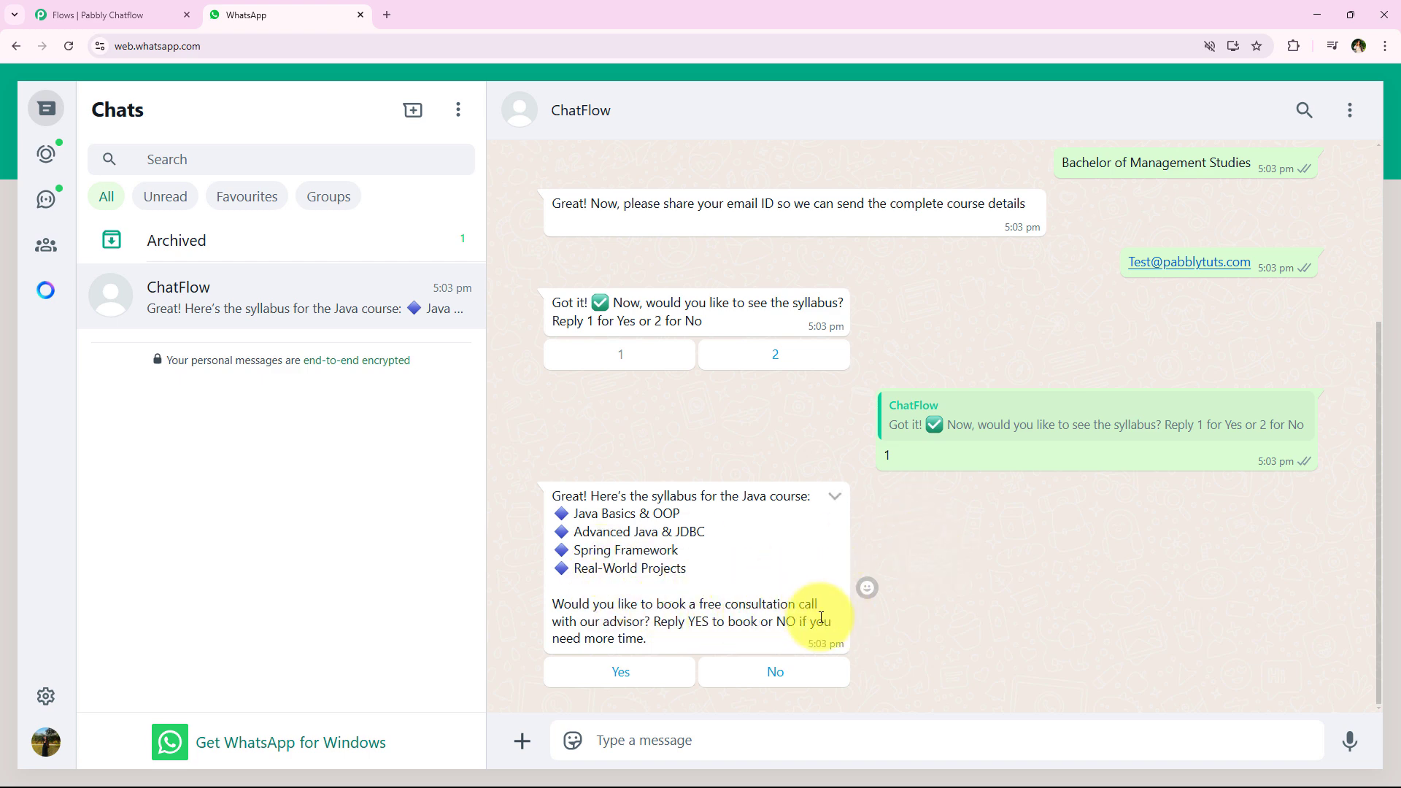
pyautogui.click(638, 671)
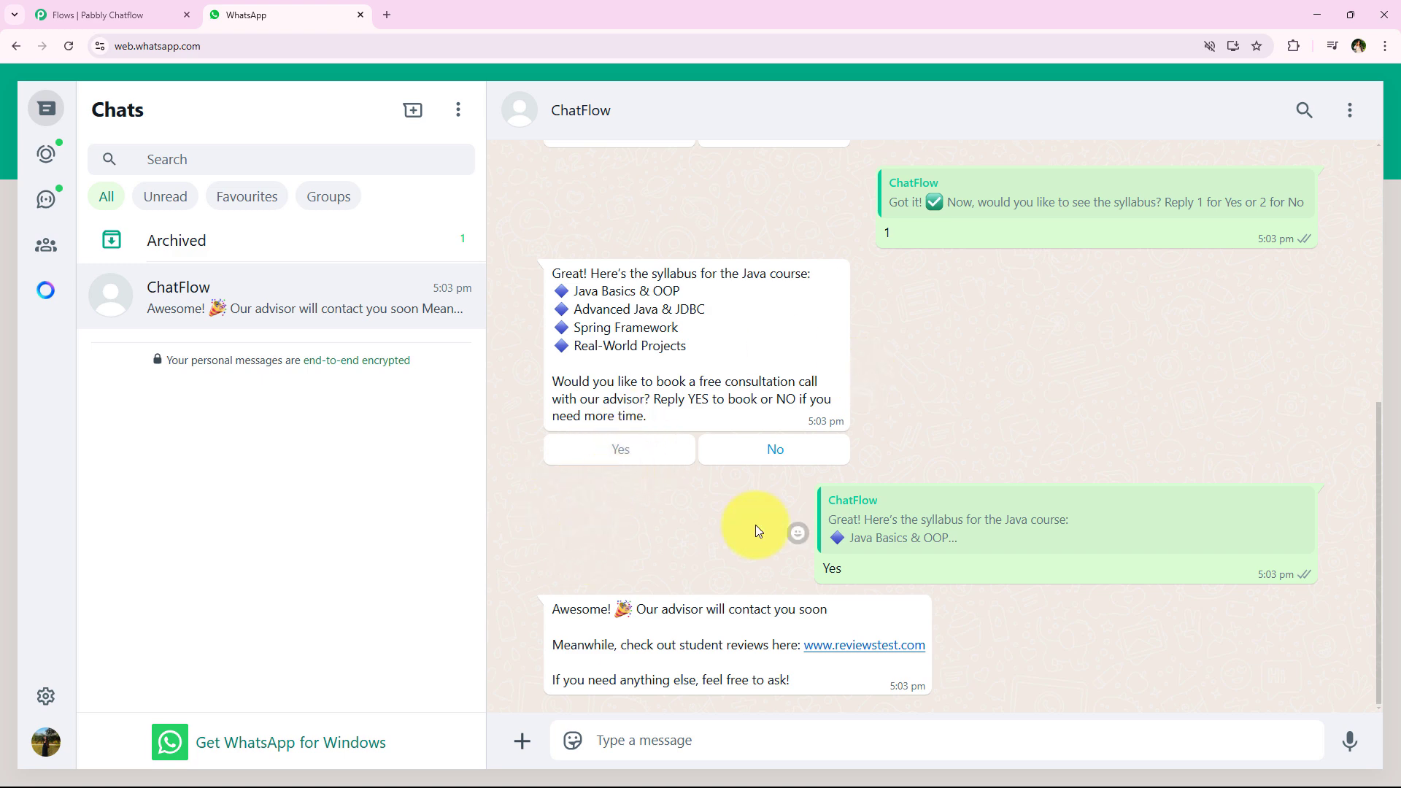
pyautogui.click(801, 452)
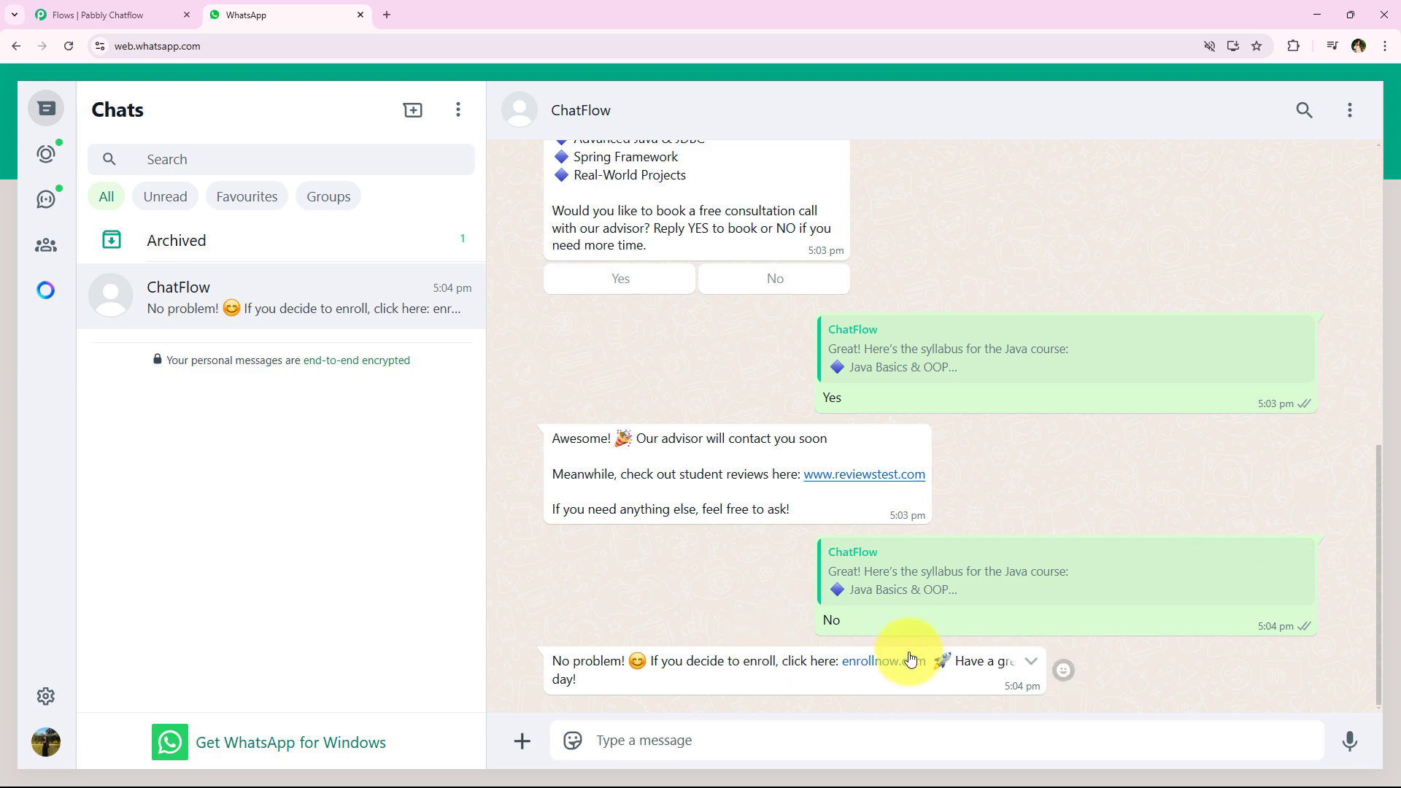
pyautogui.scroll(3, 651, 572)
pyautogui.scroll(-3, 730, 554)
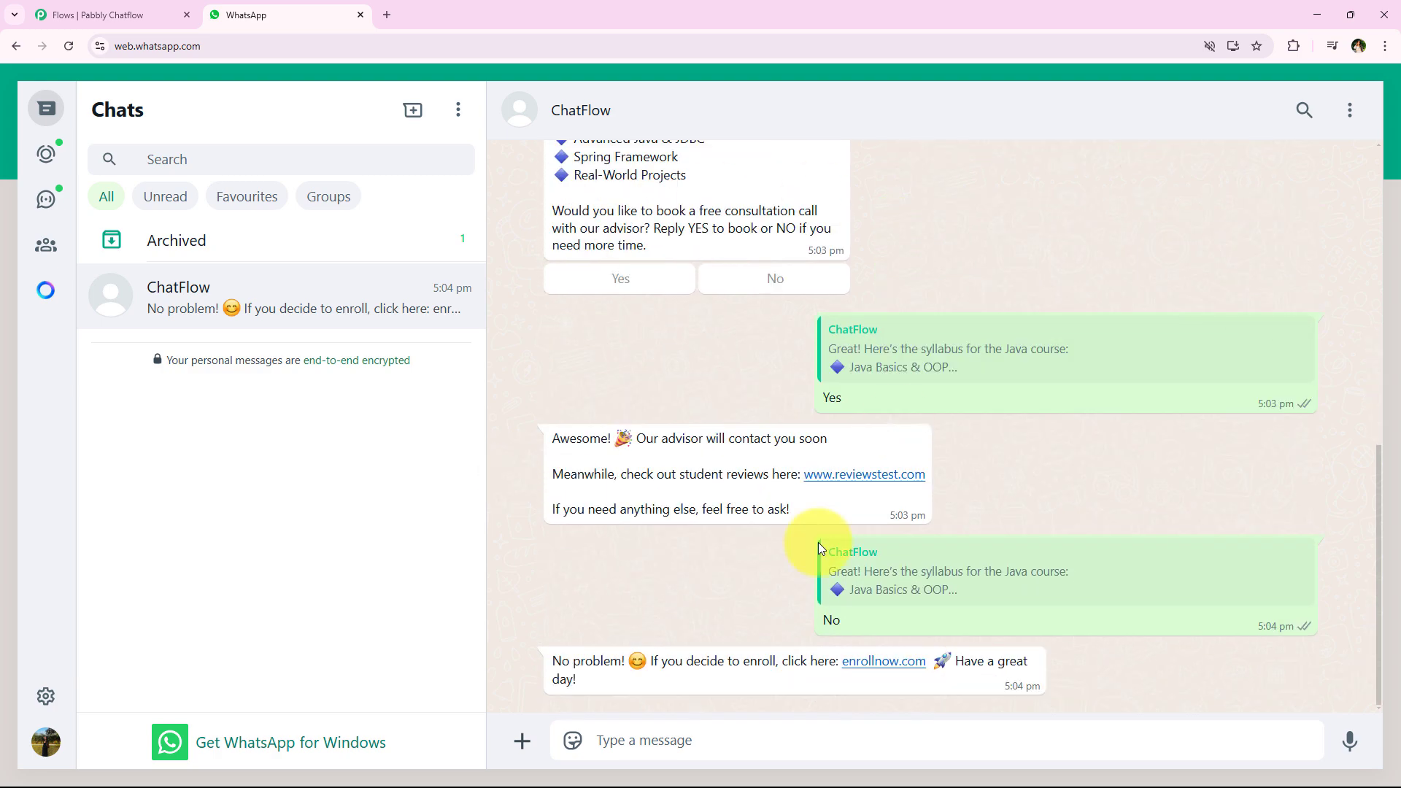
pyautogui.scroll(8, 750, 438)
pyautogui.scroll(-10, 700, 492)
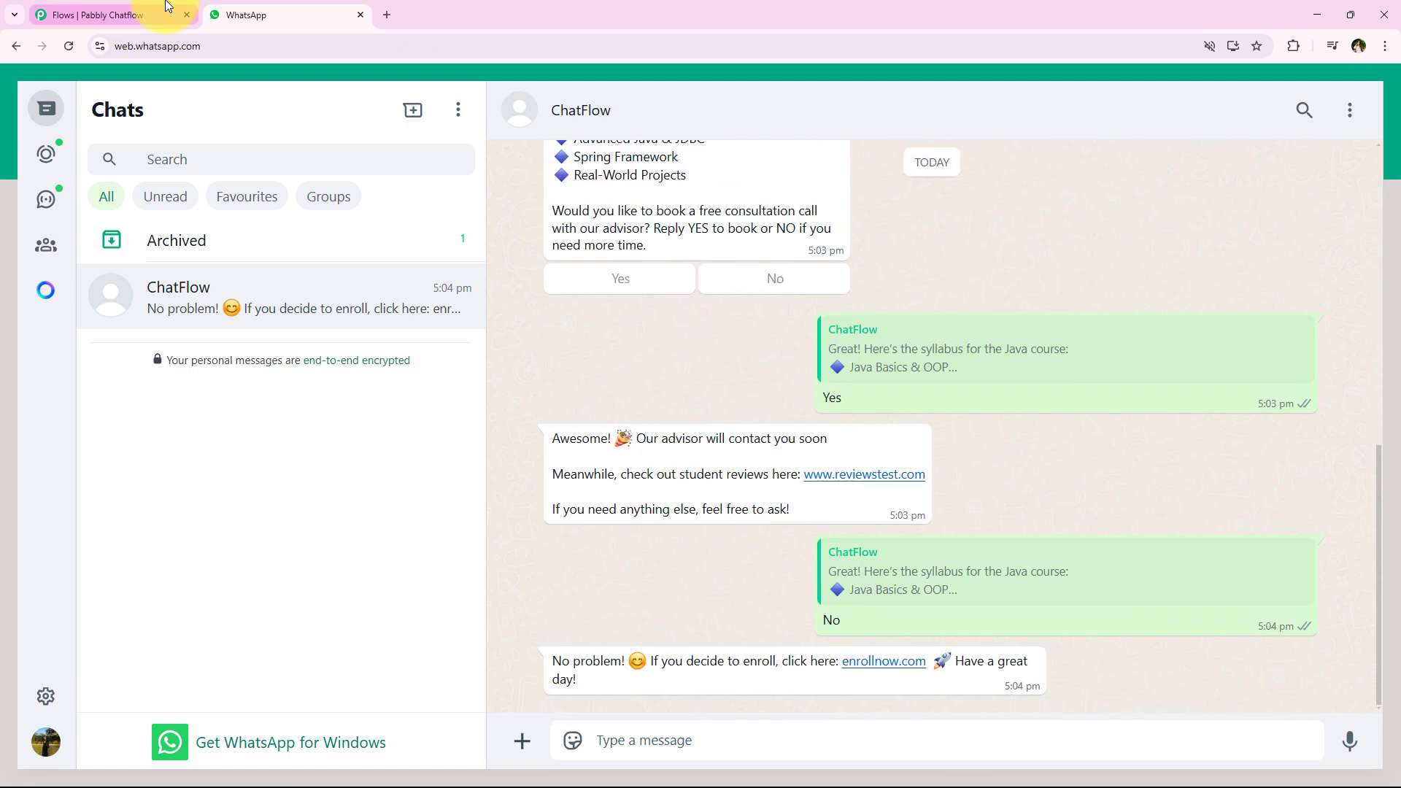
# Switch back to Pabbly Chatflow and open its Inbox in a new browser tab
pyautogui.click(110, 15)
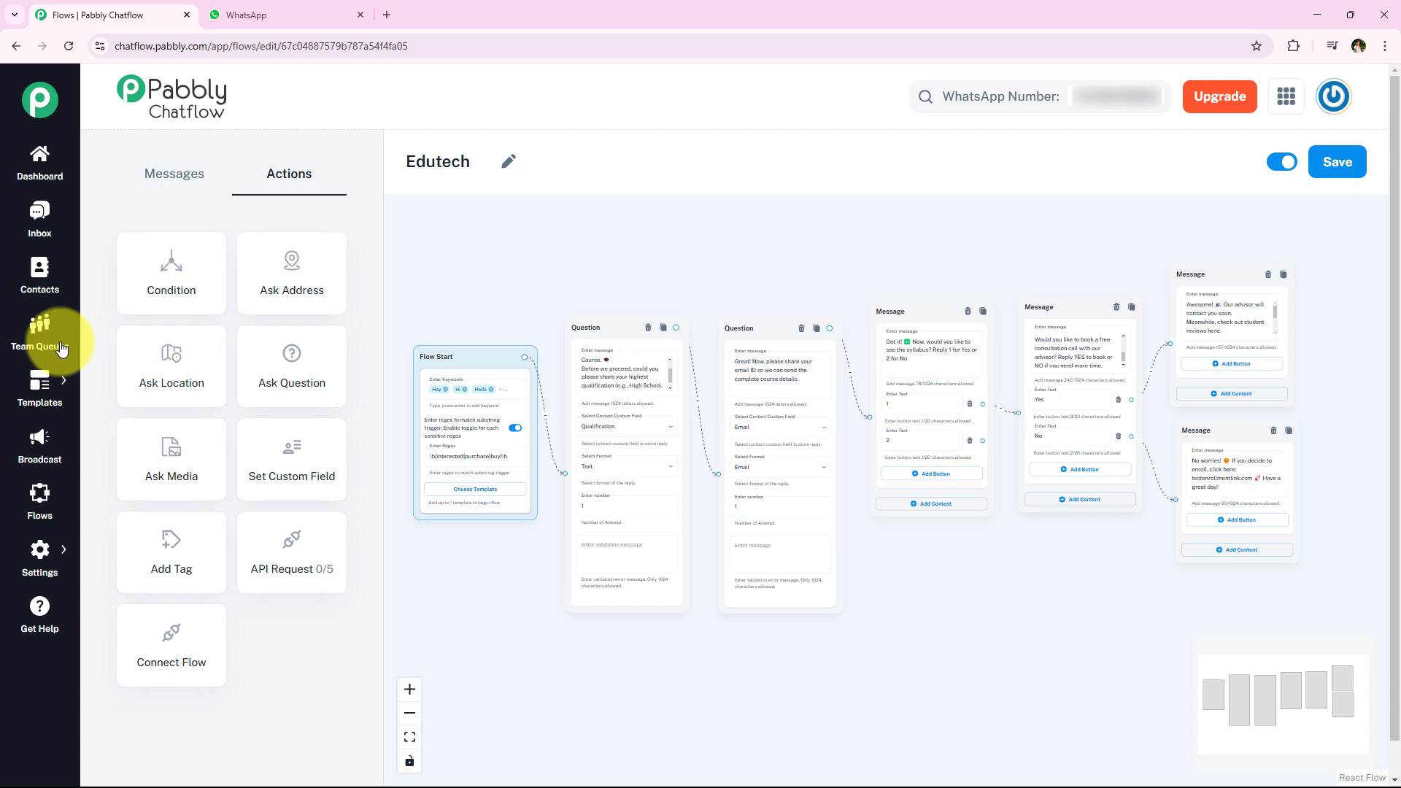
pyautogui.keyDown('ctrl'); pyautogui.click(36, 219); pyautogui.keyUp('ctrl')
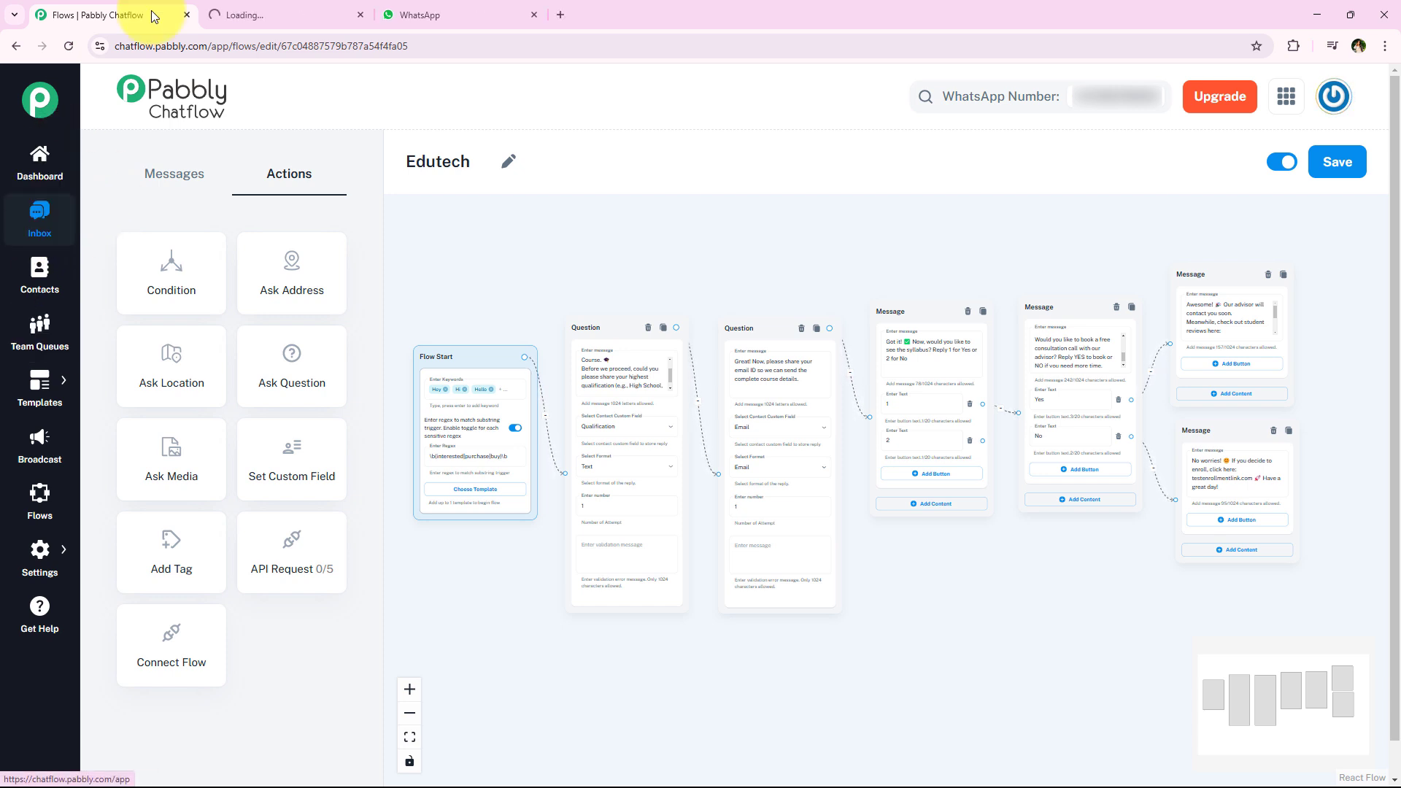
pyautogui.hotkey('ctrl', 'Tab')
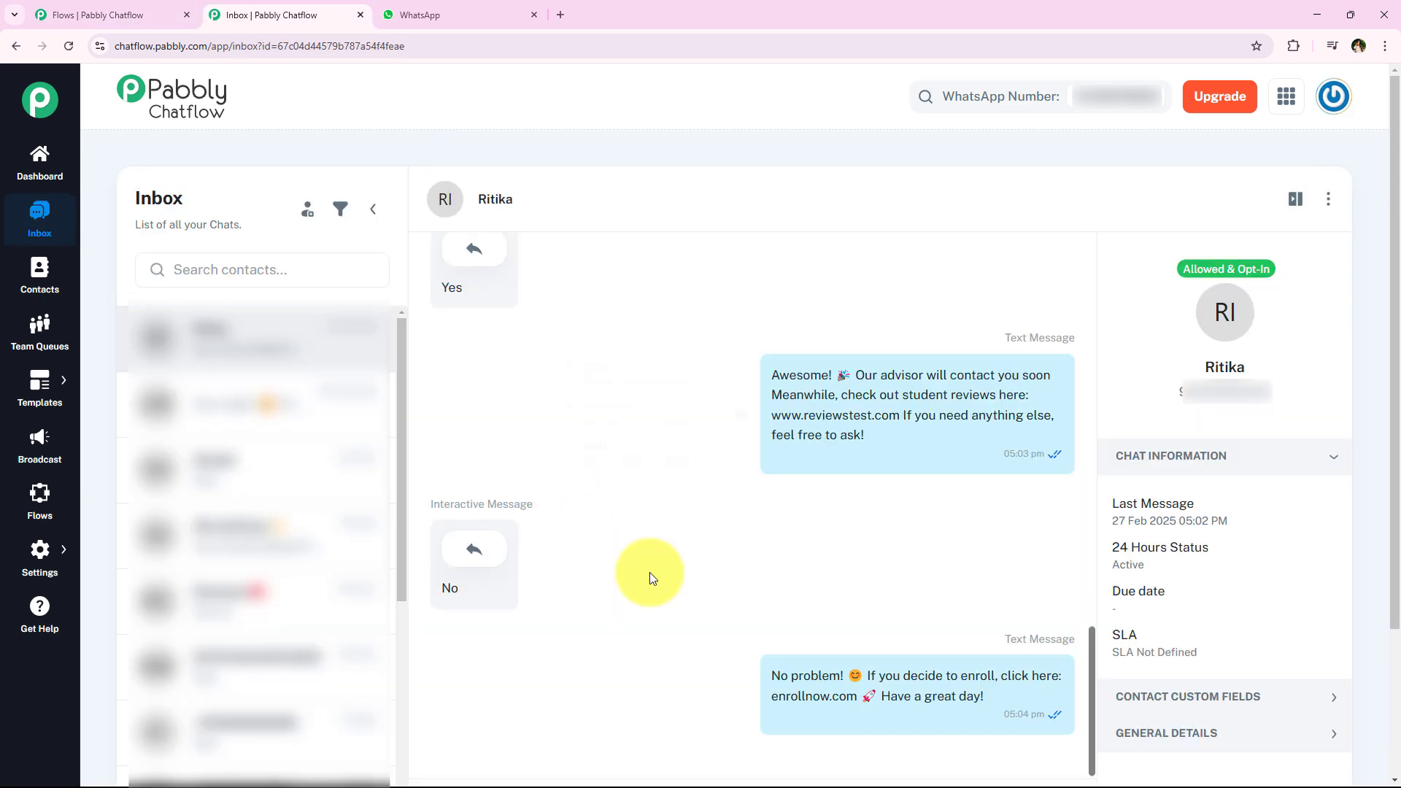
# Review the test contact's conversation in the inbox, checking the customer's replies and the chatbot's automated messages
pyautogui.scroll(8, 694, 494)
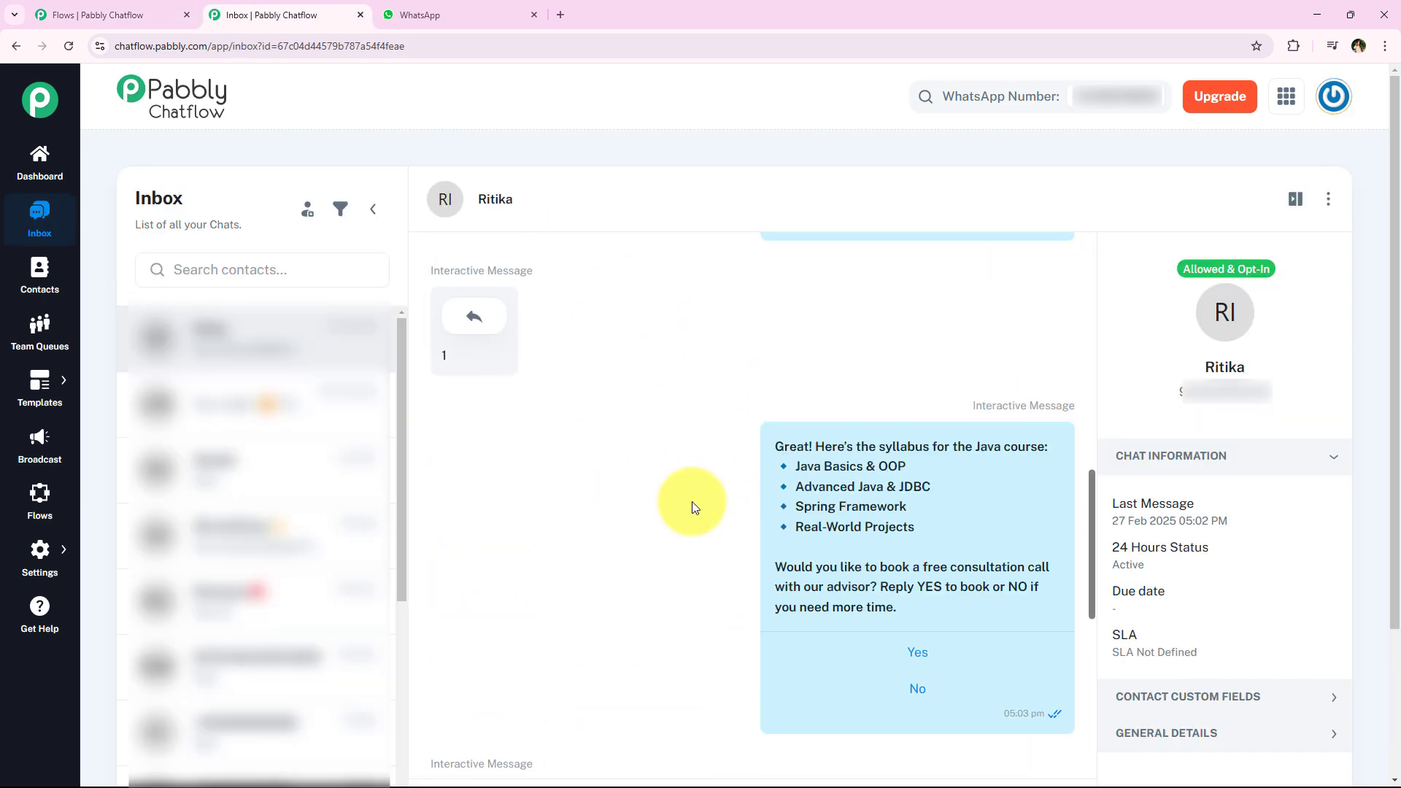
pyautogui.scroll(10, 692, 502)
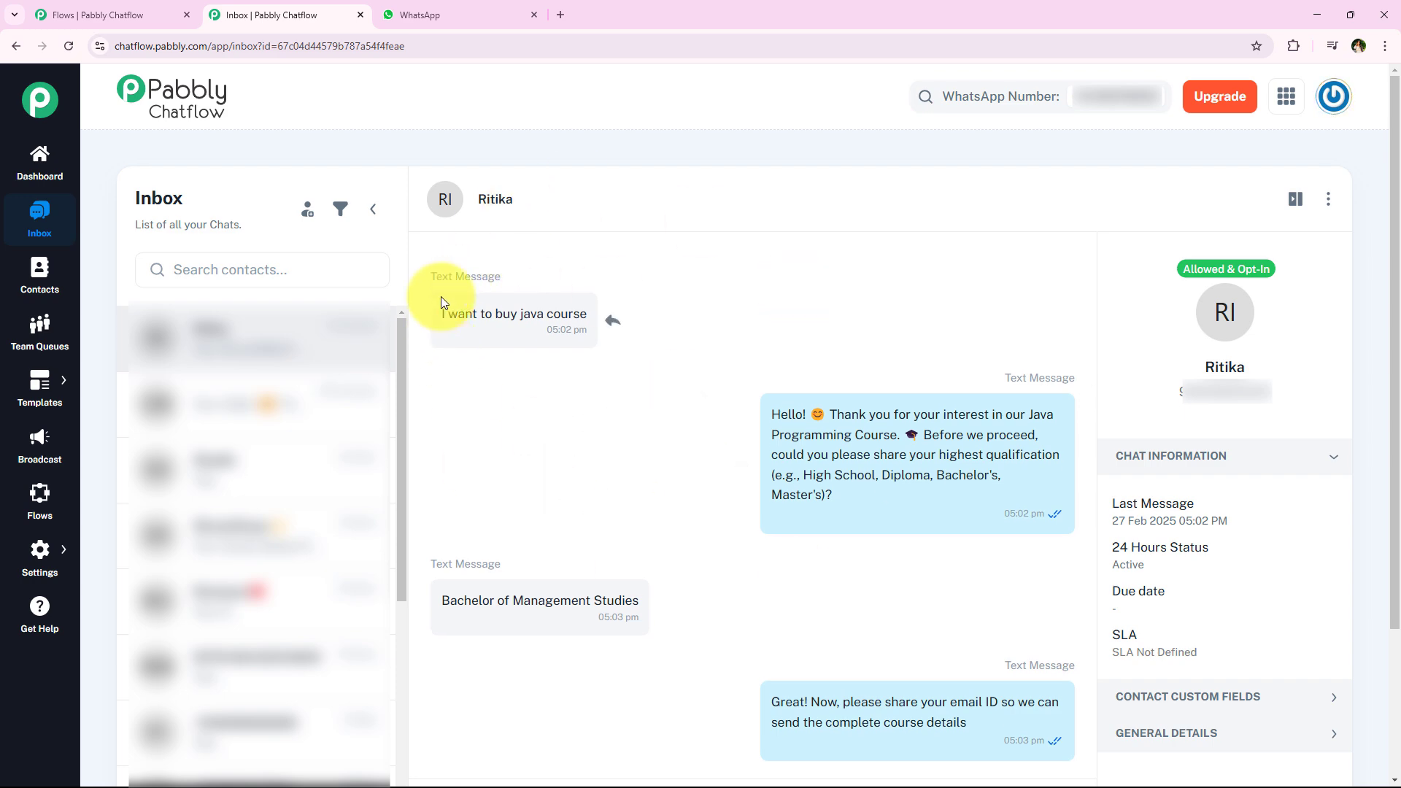
pyautogui.scroll(-1, 663, 558)
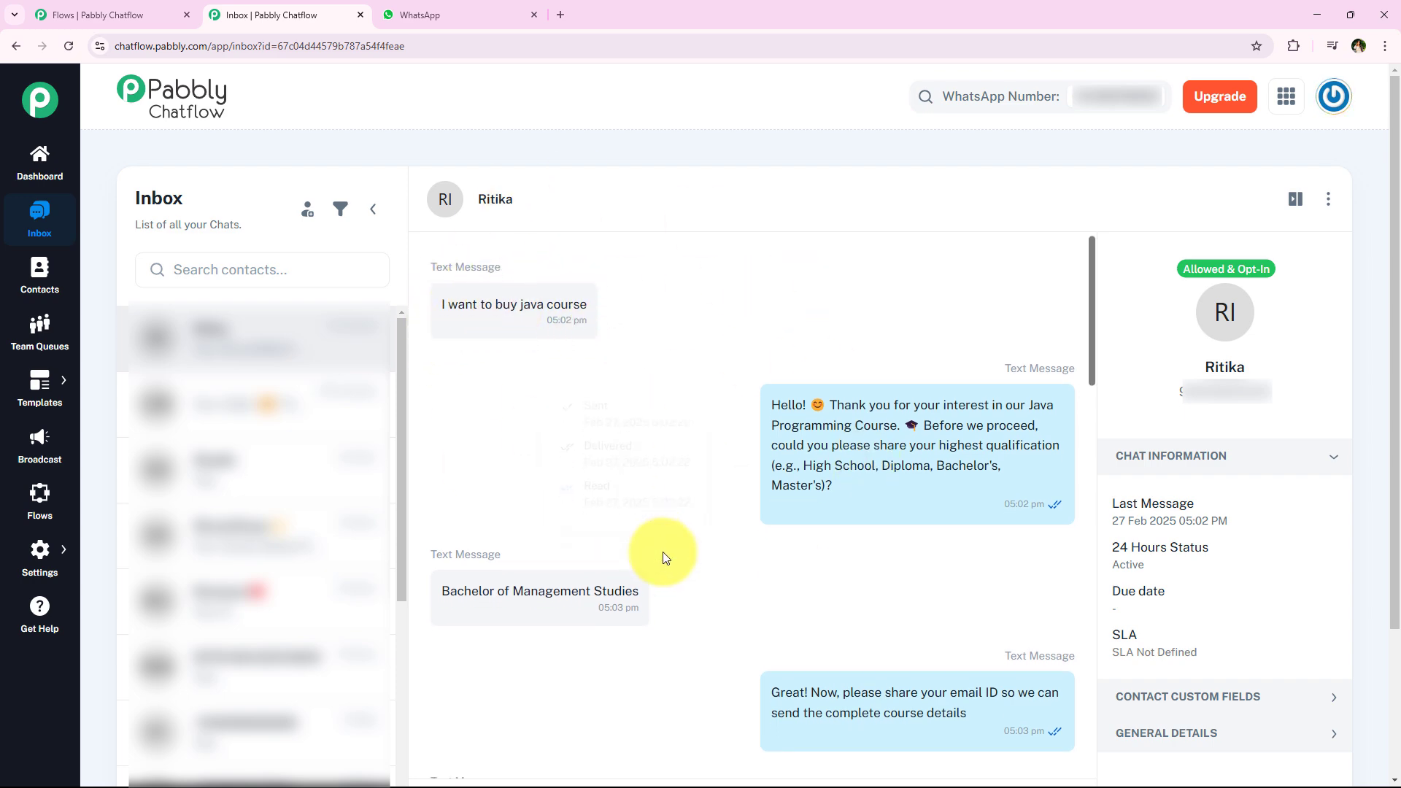
pyautogui.scroll(-8, 662, 557)
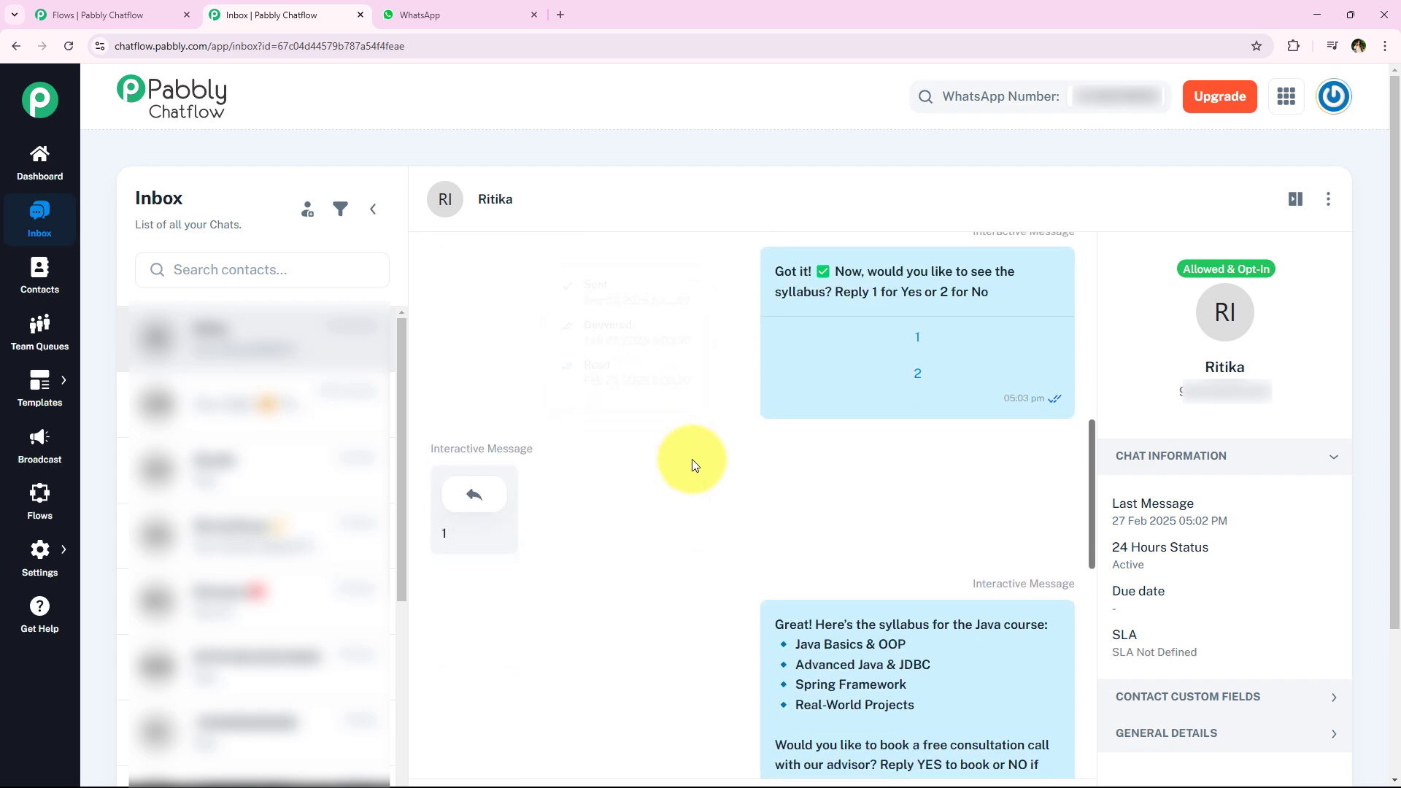
pyautogui.scroll(-8, 692, 458)
pyautogui.scroll(8, 664, 472)
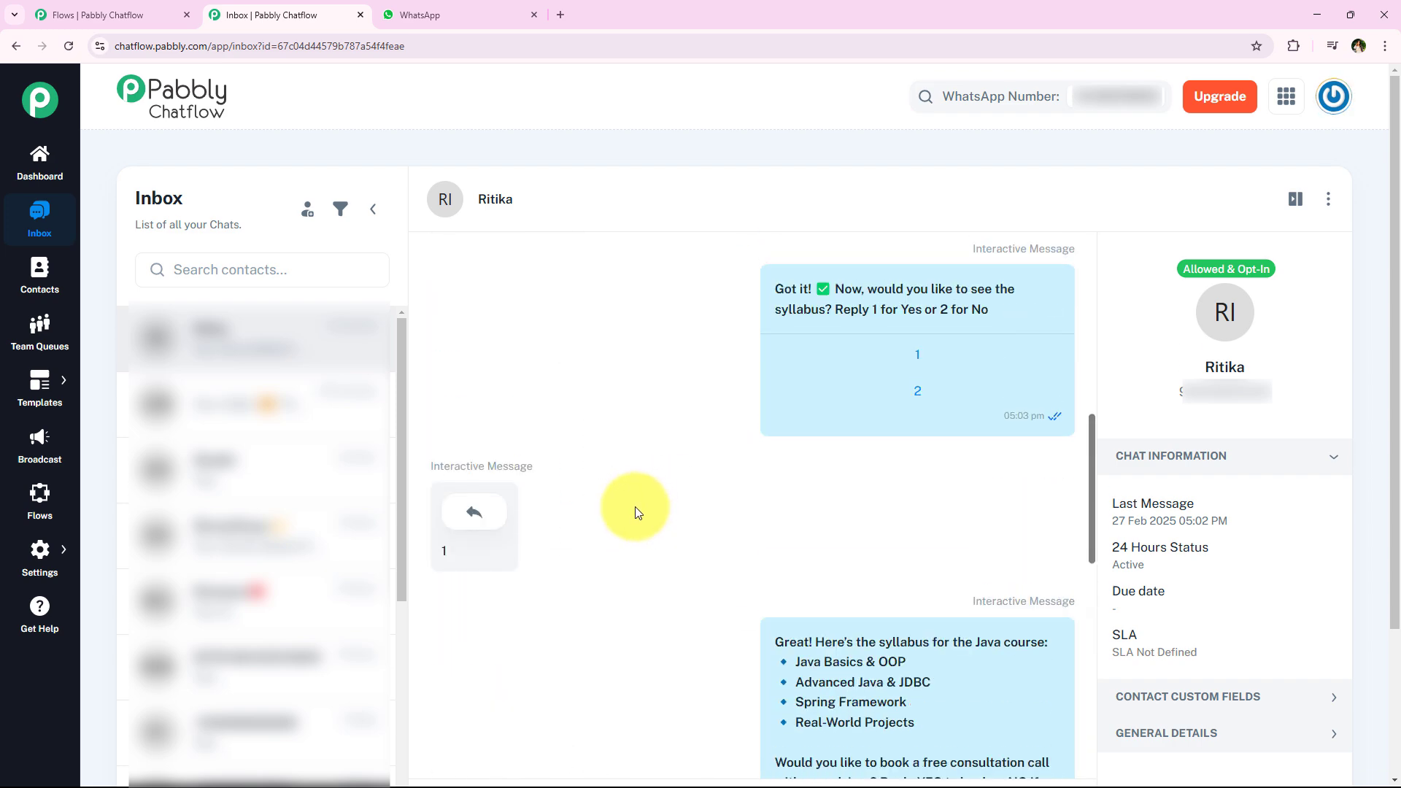
pyautogui.scroll(8, 635, 509)
pyautogui.scroll(-2, 657, 522)
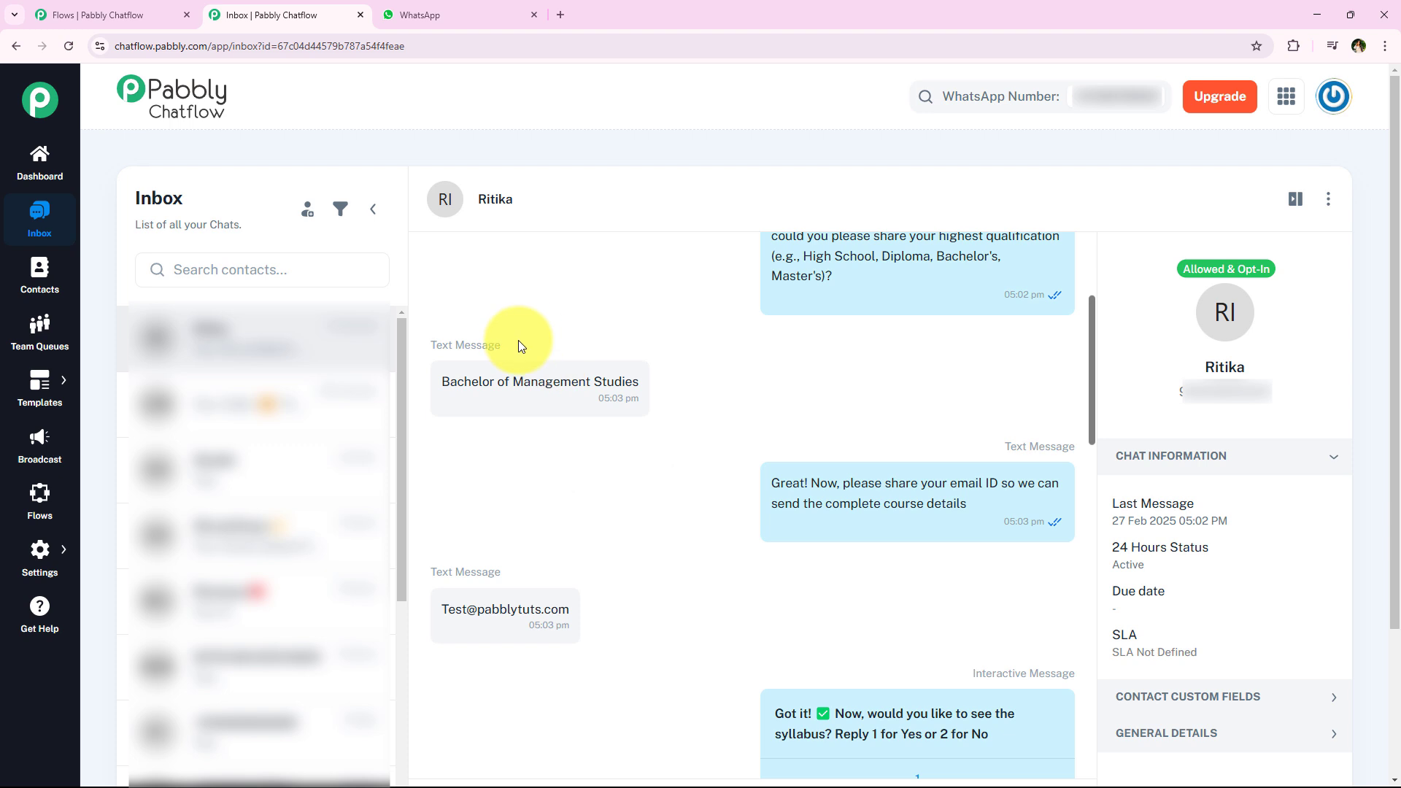
# Expand the test contact's custom fields in the inbox and check the saved email and qualification
pyautogui.scroll(-1, 579, 352)
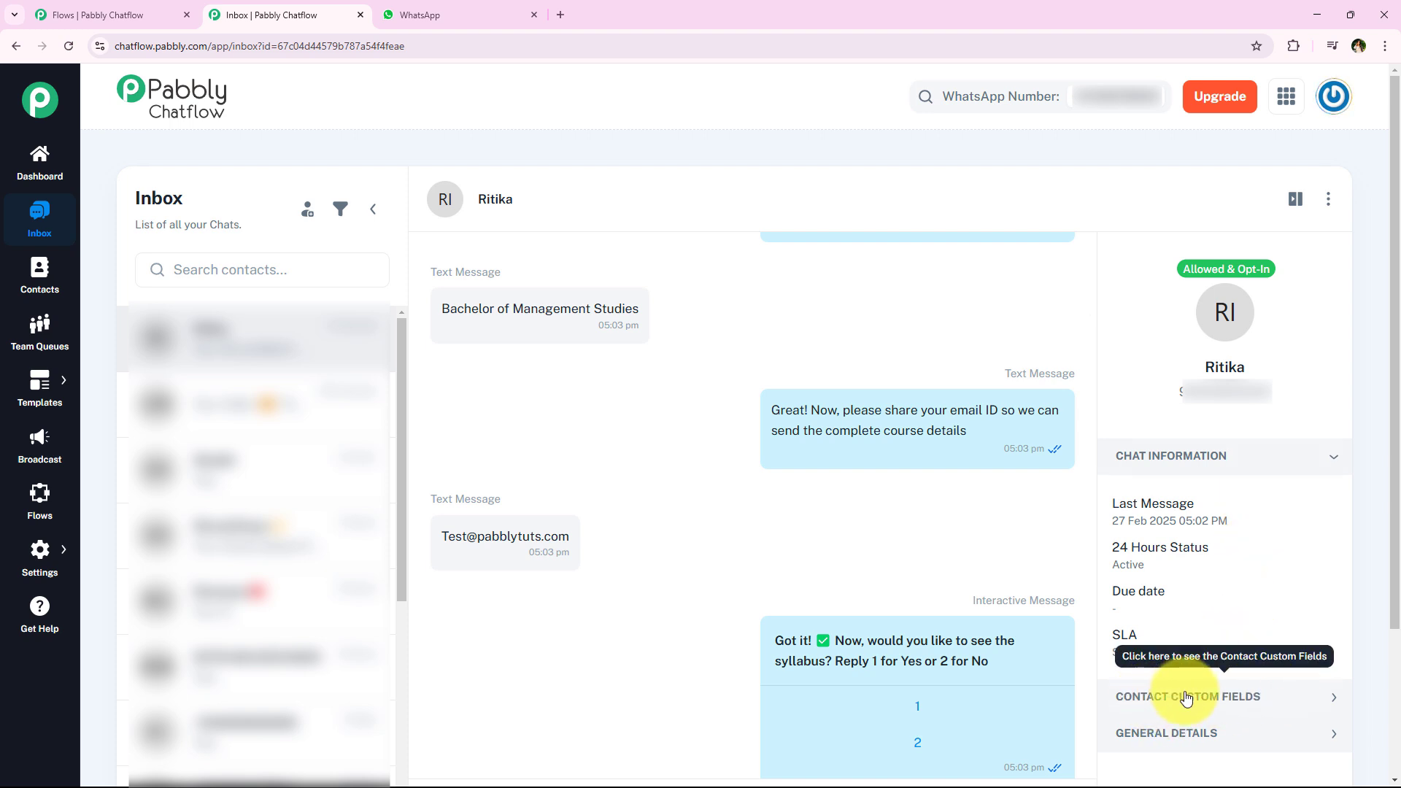
pyautogui.click(1149, 700)
pyautogui.scroll(-5, 1233, 597)
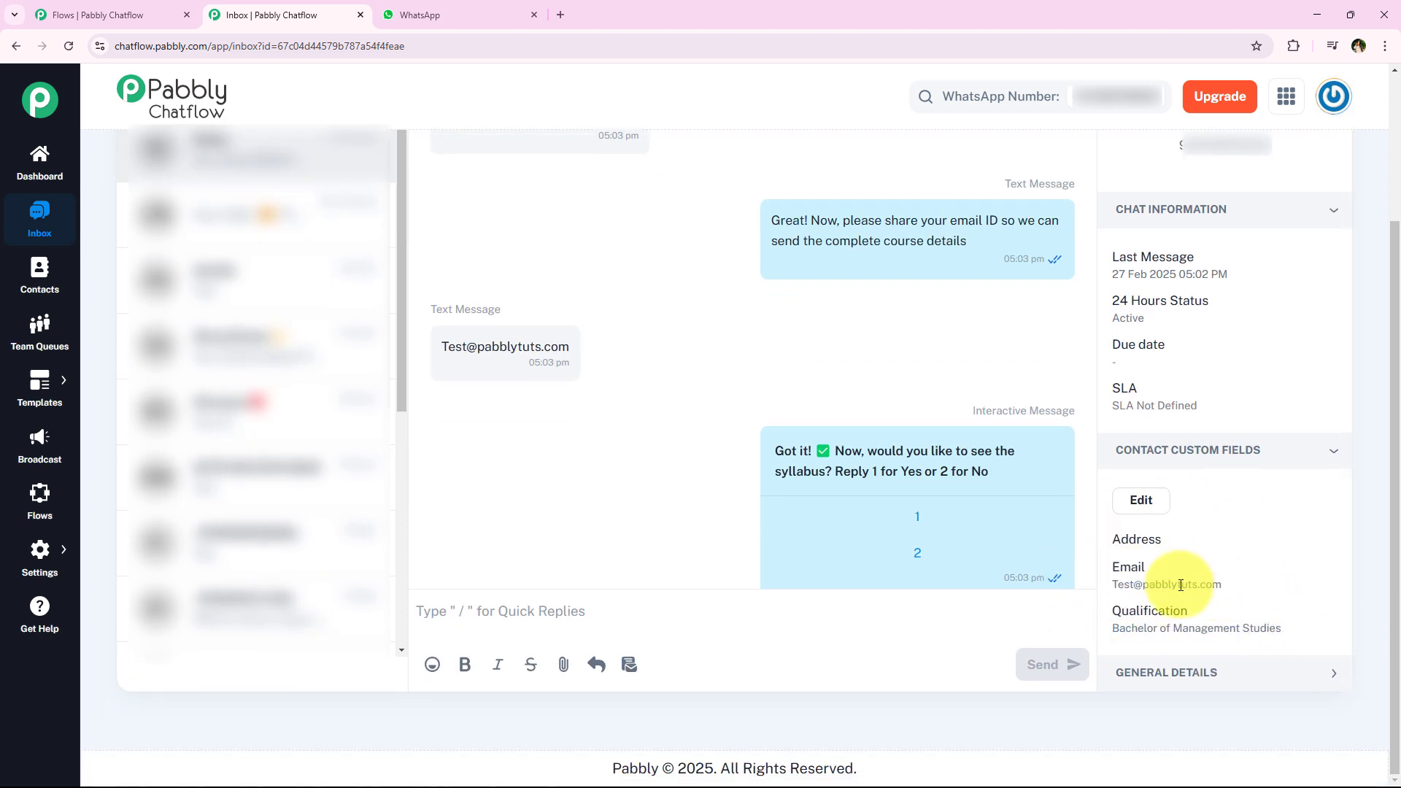
pyautogui.moveTo(1229, 583); pyautogui.dragTo(1101, 588)
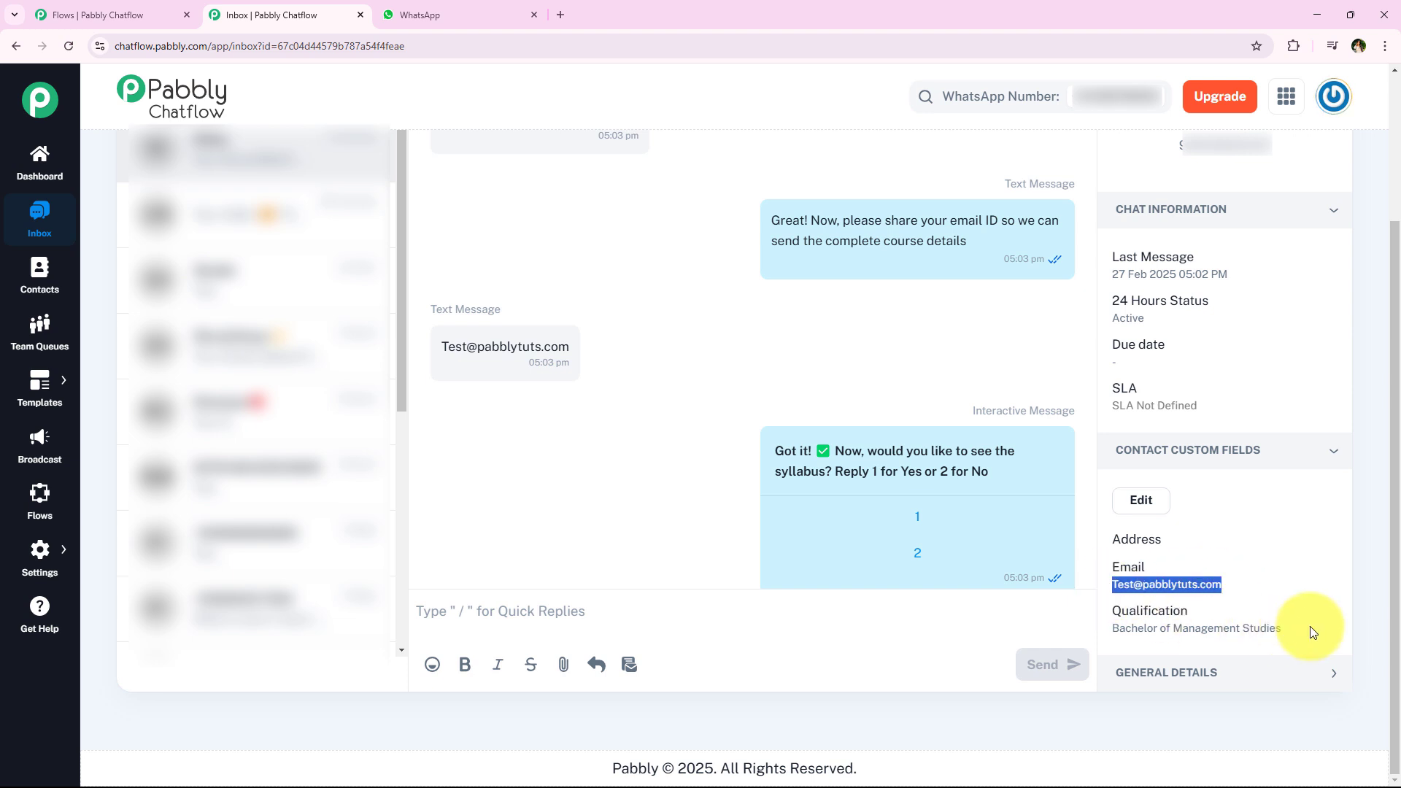
pyautogui.moveTo(1312, 632); pyautogui.dragTo(1149, 613)
pyautogui.click(1197, 546)
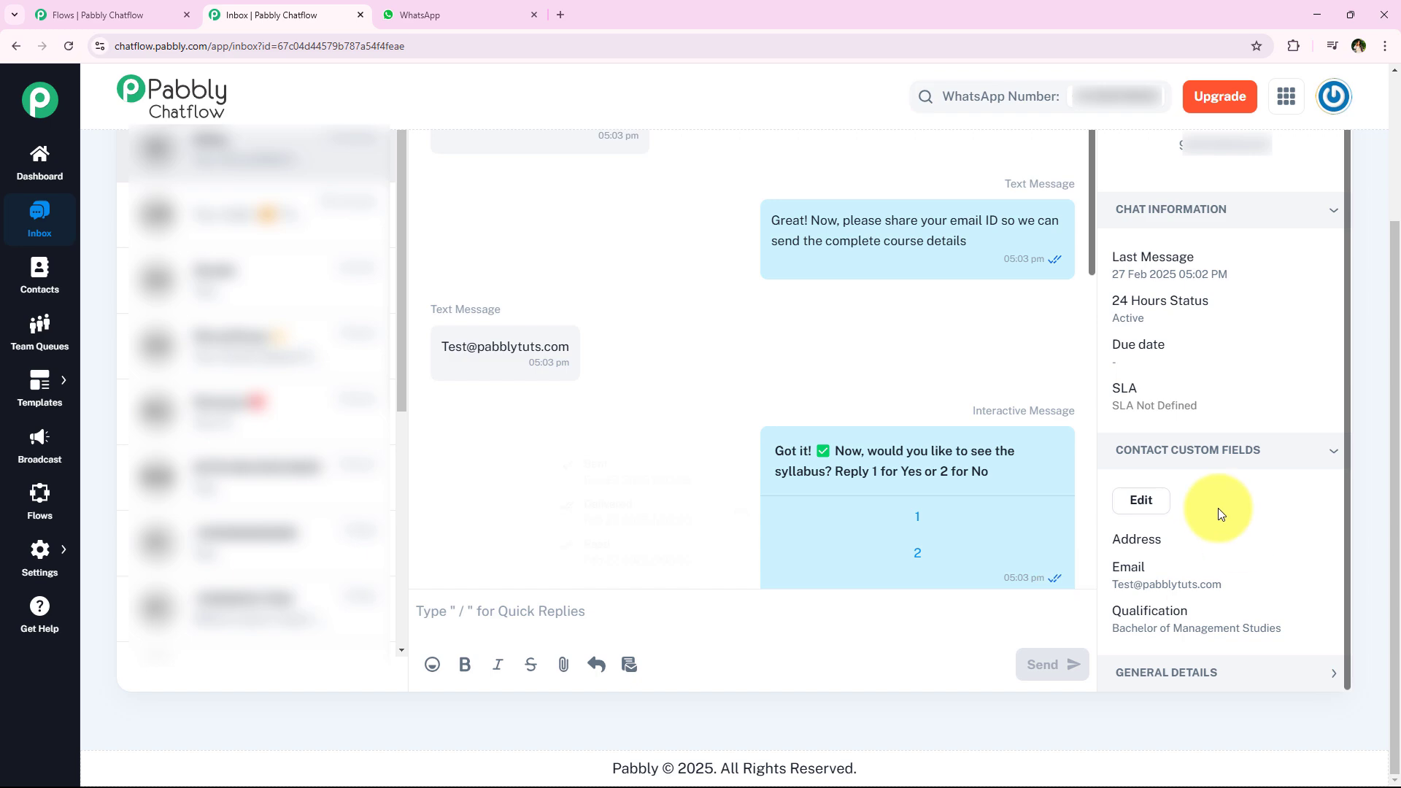
# Compare the qualification and email answers in the conversation with the contact's custom field values
pyautogui.scroll(4, 673, 512)
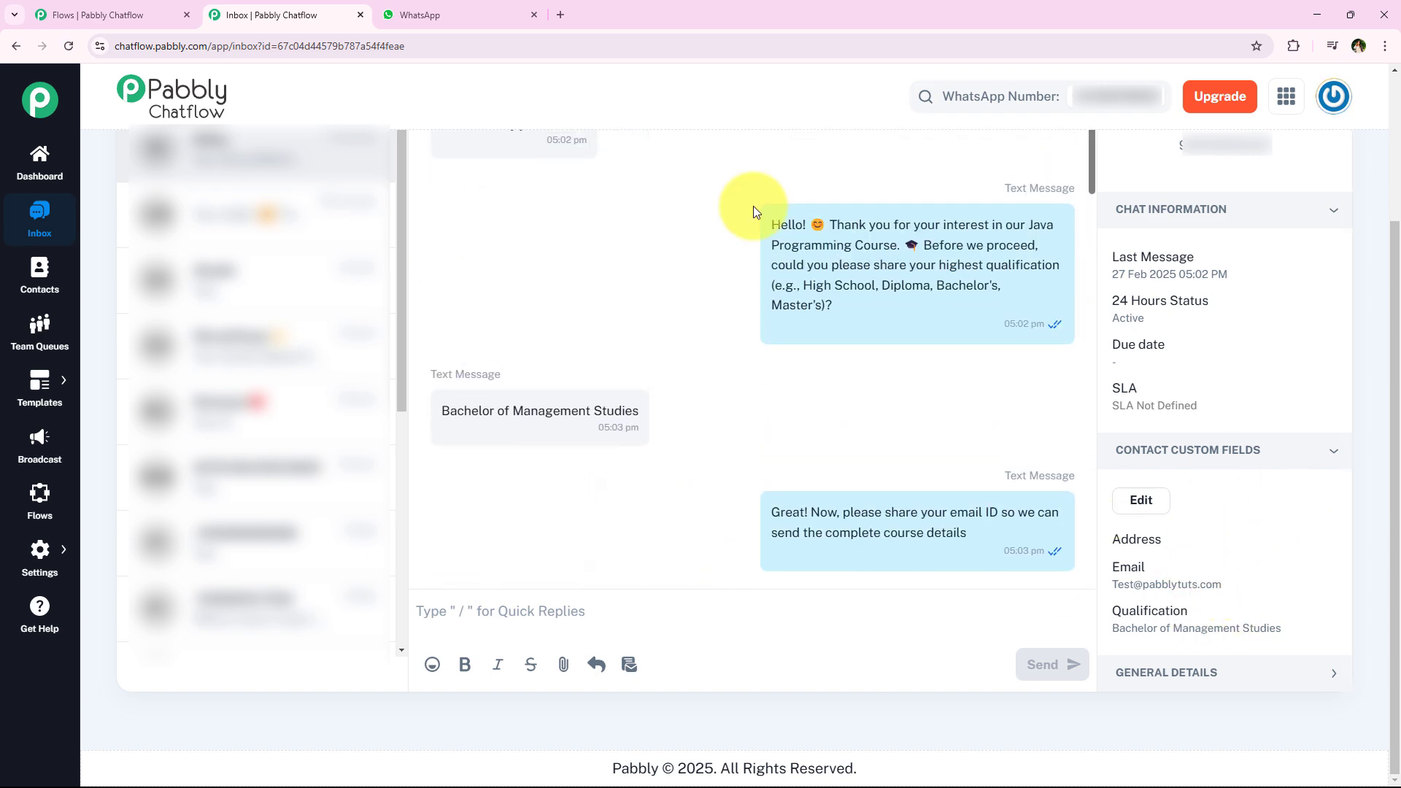
pyautogui.scroll(3, 733, 441)
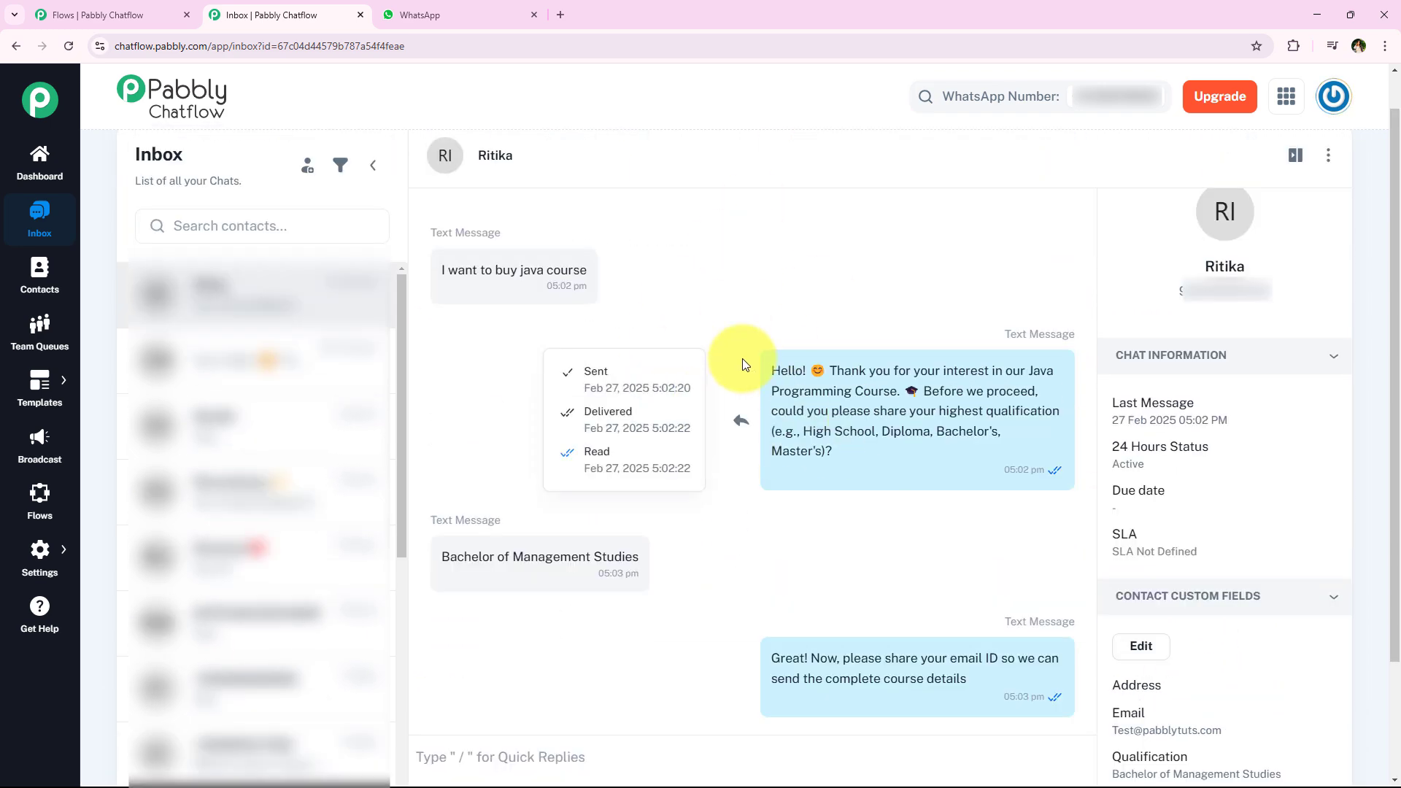
pyautogui.scroll(-3, 803, 438)
pyautogui.scroll(-5, 730, 482)
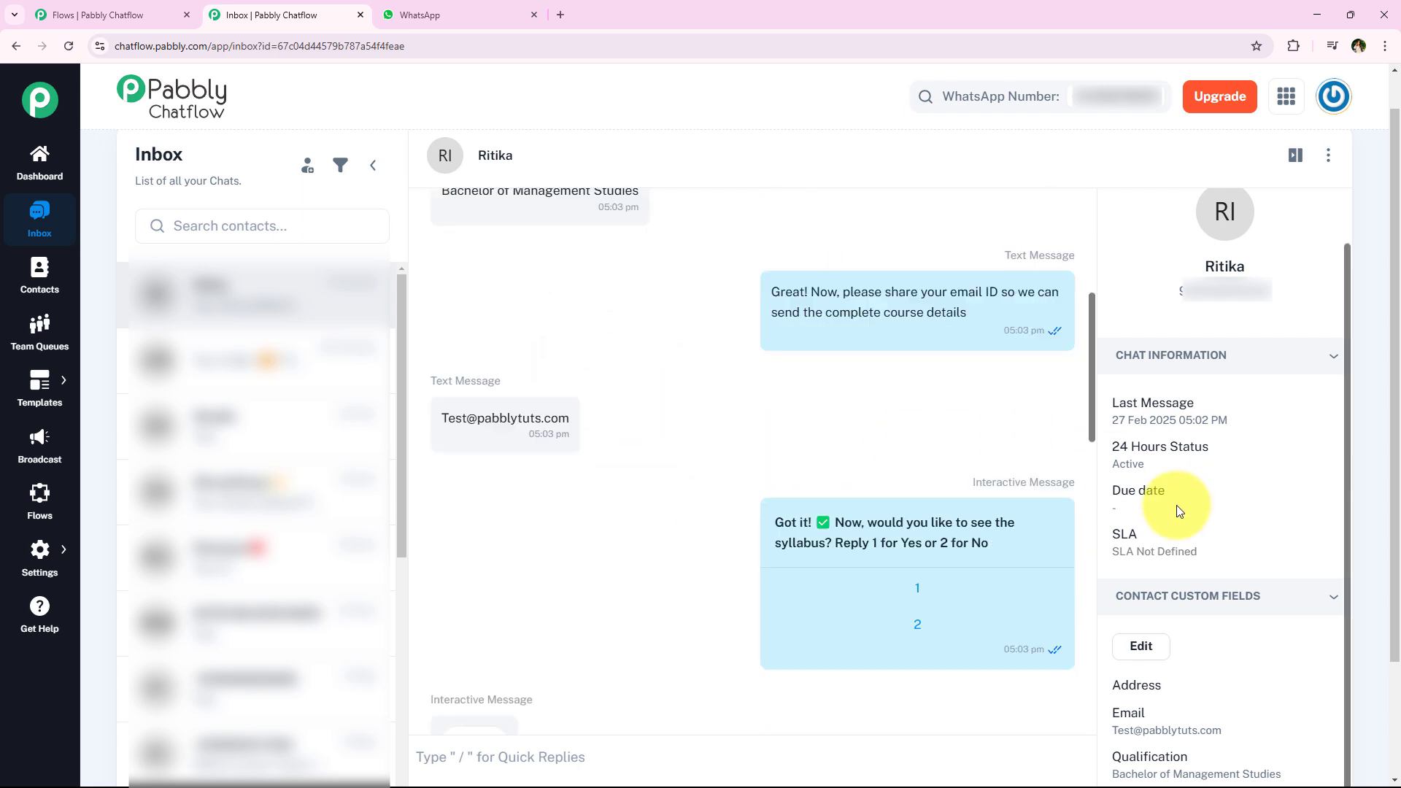
pyautogui.scroll(-2, 1307, 460)
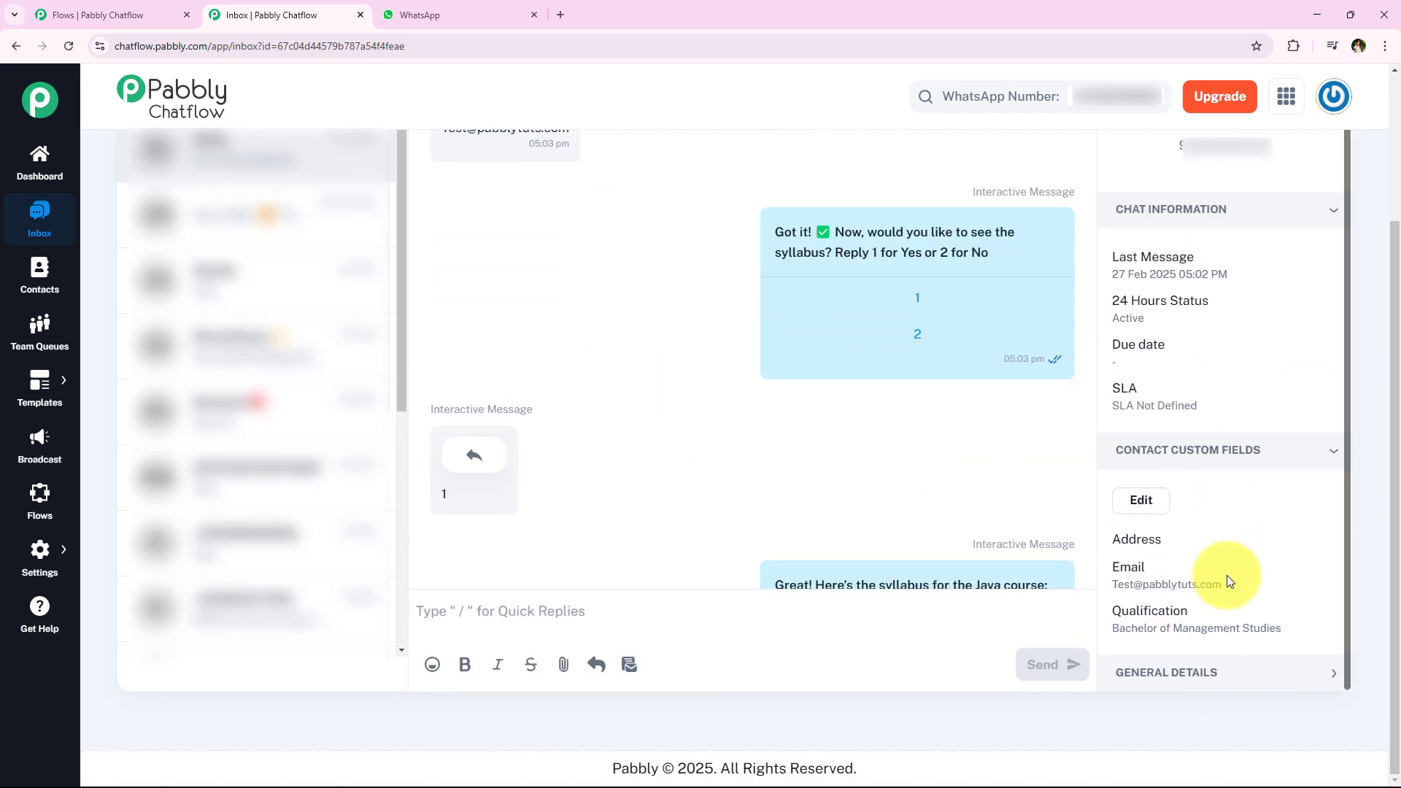